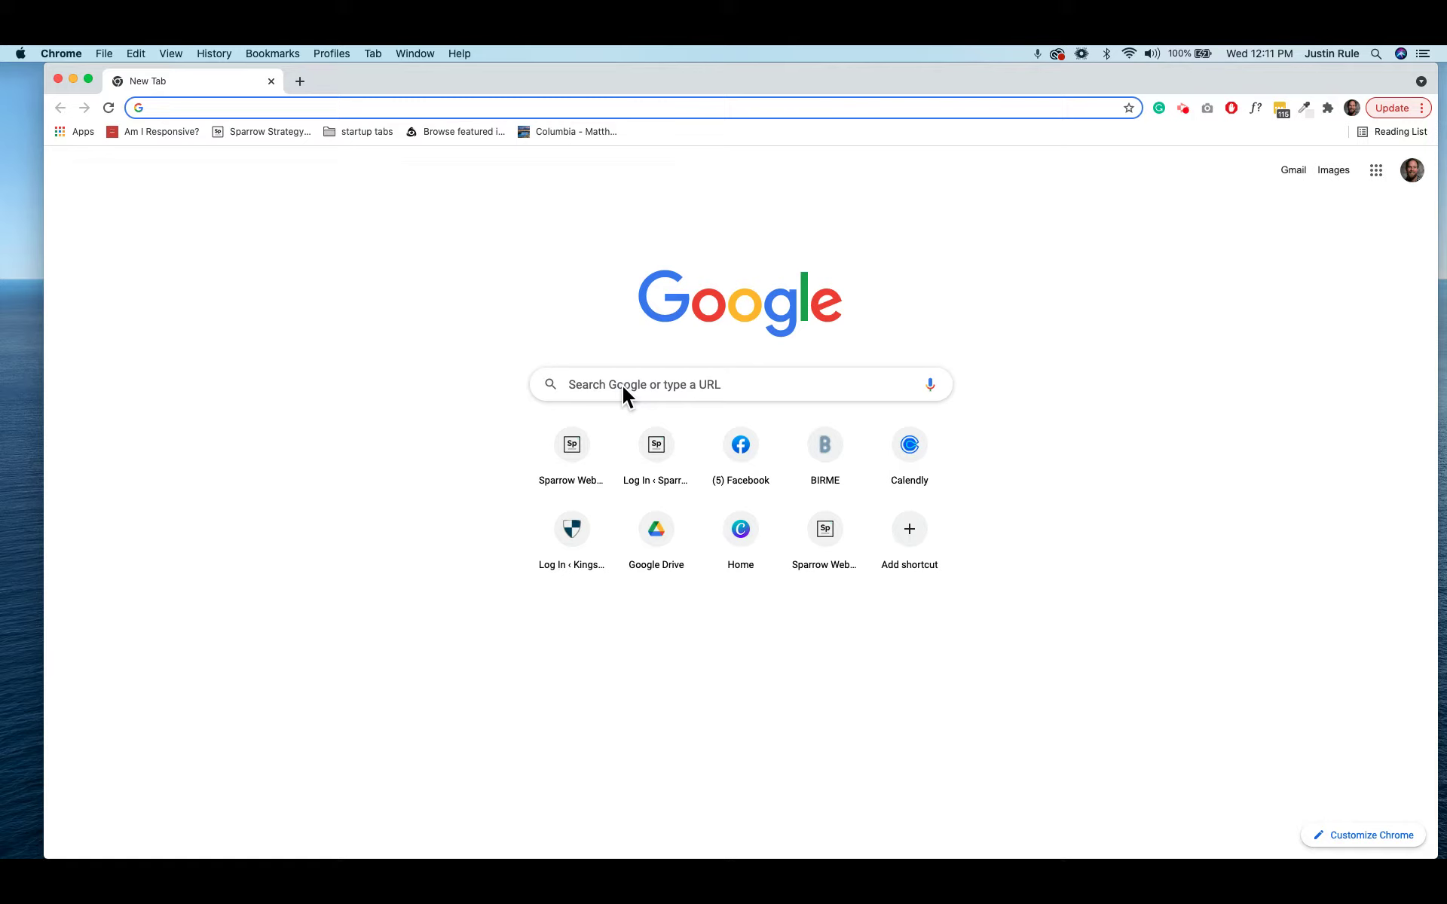
Type 'landsc' in the Google search box to see landscaping autocomplete ideas, then clear it
left_click(623, 386)
left_click(494, 344)
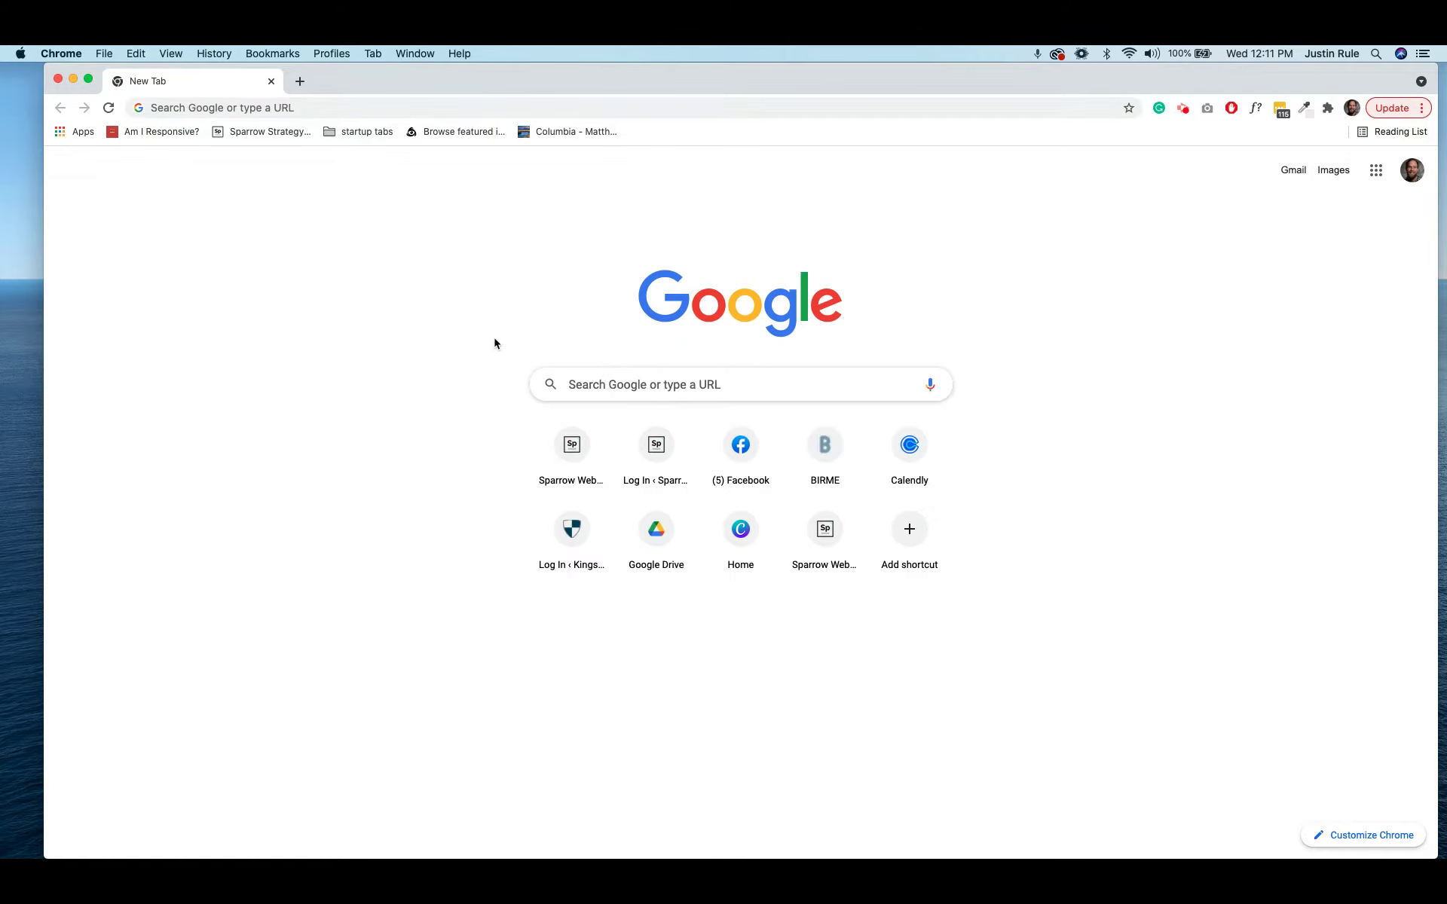
left_click(621, 382)
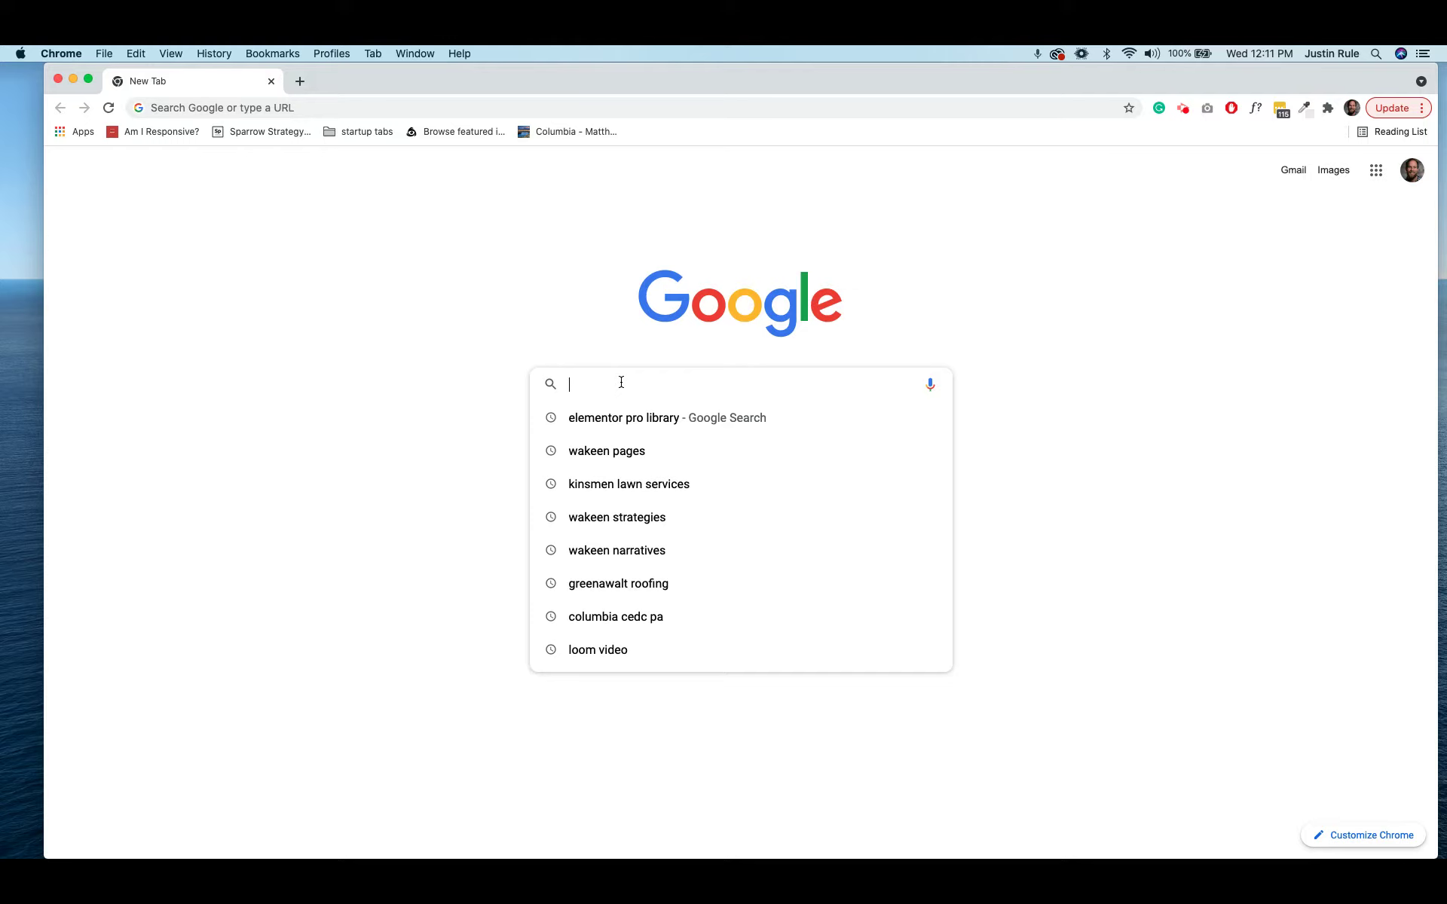
type("landsc")
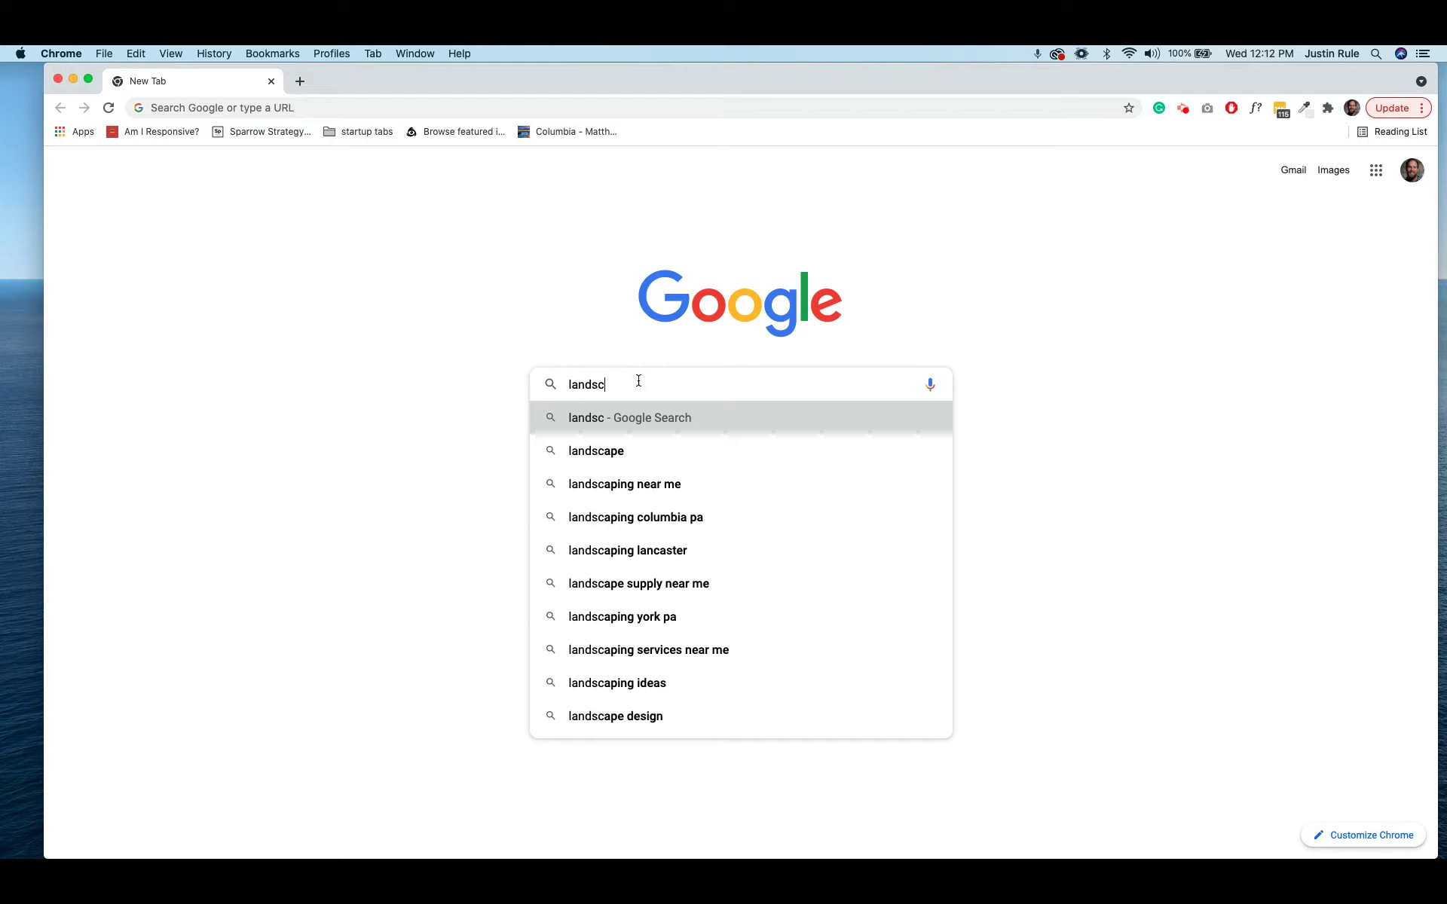
key("BackSpace")
key("BackSpace")
key("BackSpace")
key("BackSpace")
key("BackSpace")
key("BackSpace")
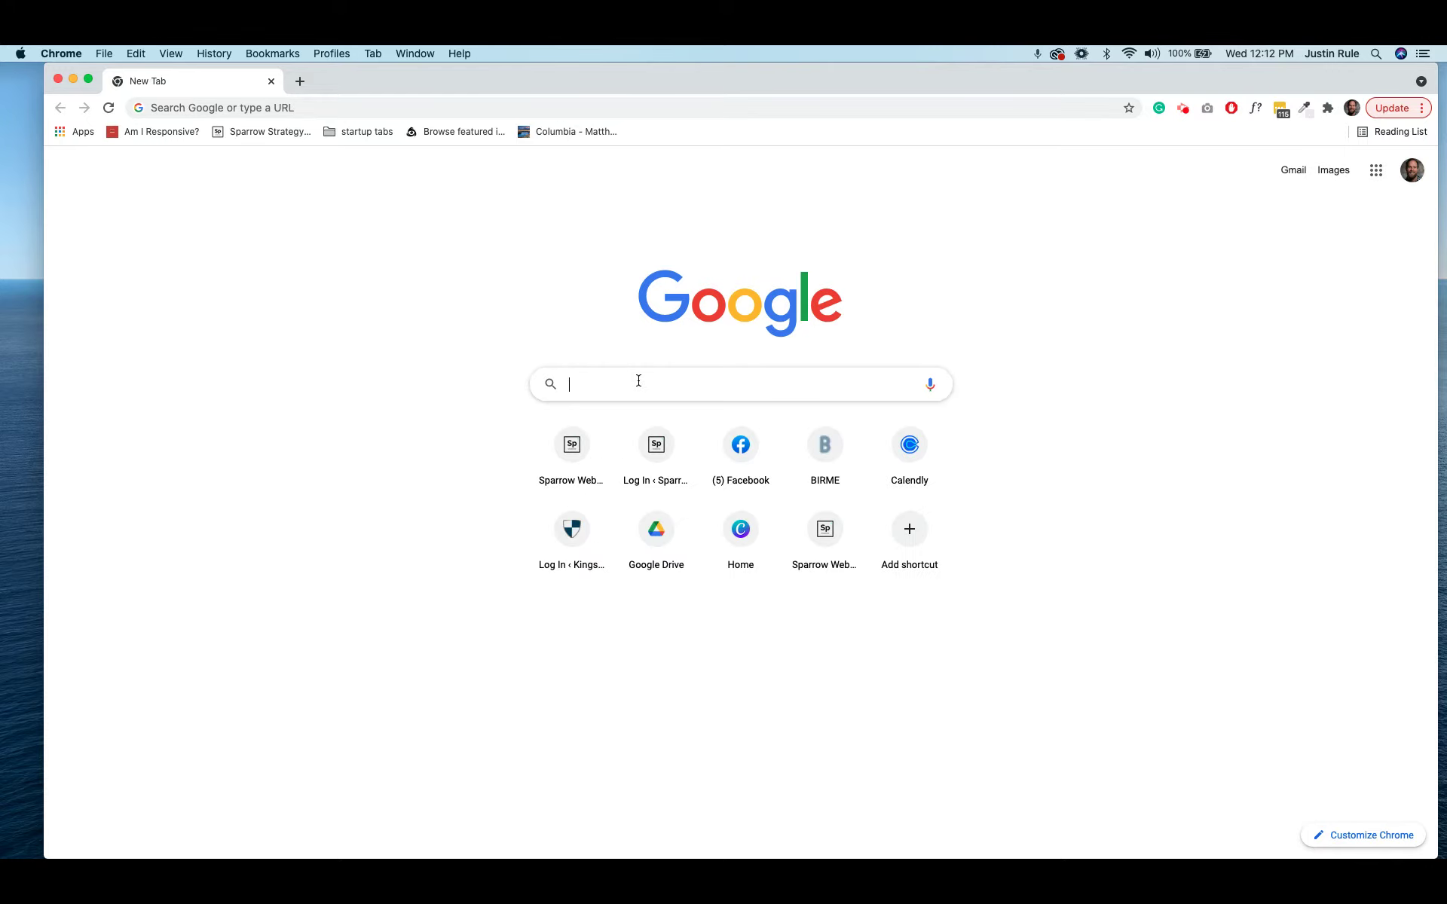
Enter 'accounting services' in the search box to see its autocomplete suggestions
type("atto")
key("BackSpace")
key("BackSpace")
key("BackSpace")
type("cc")
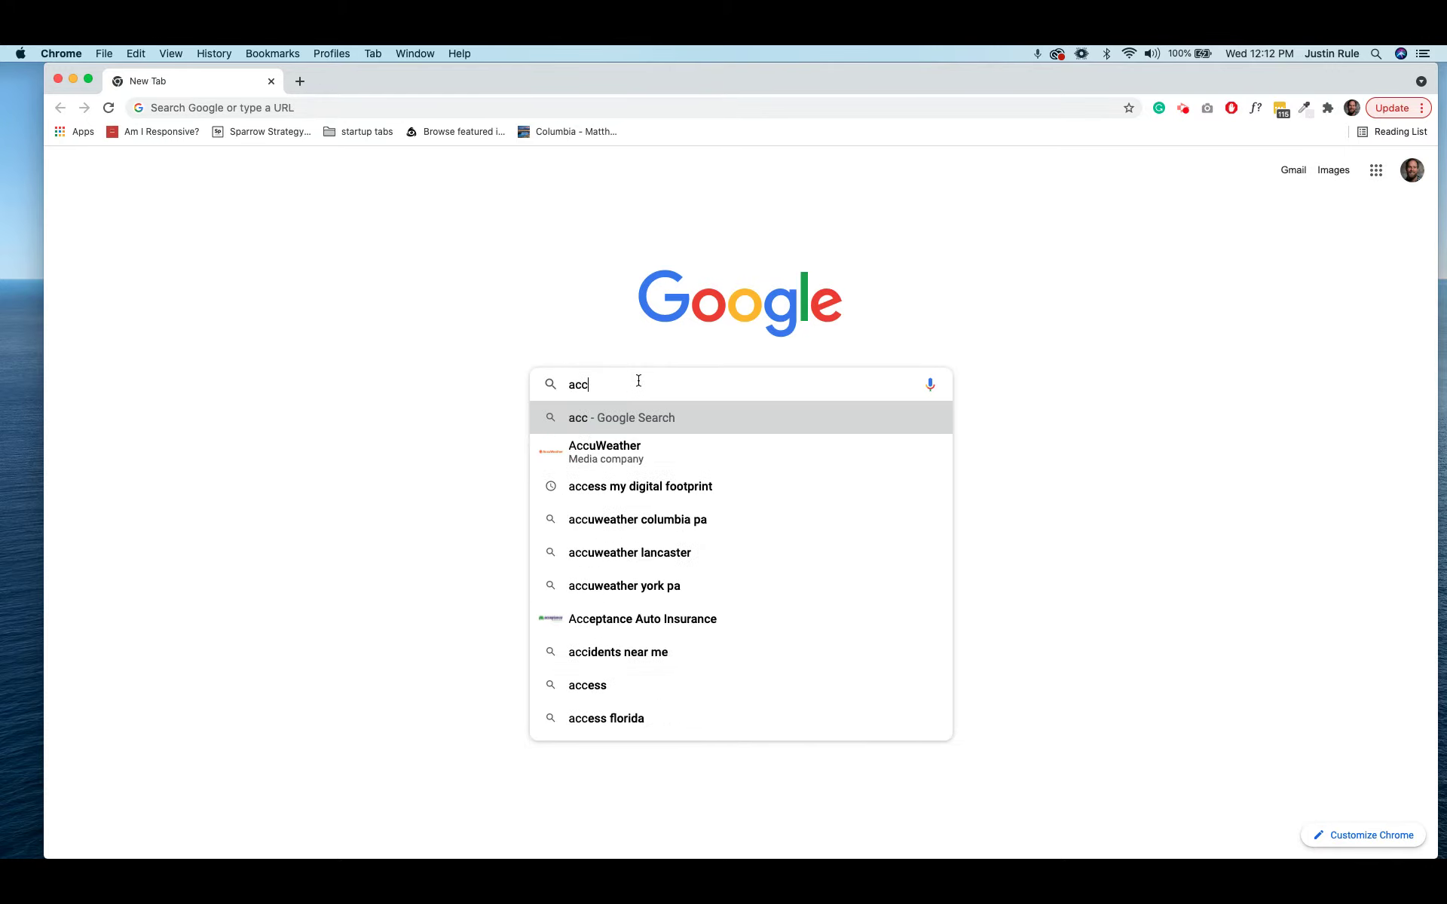
type("ounting services")
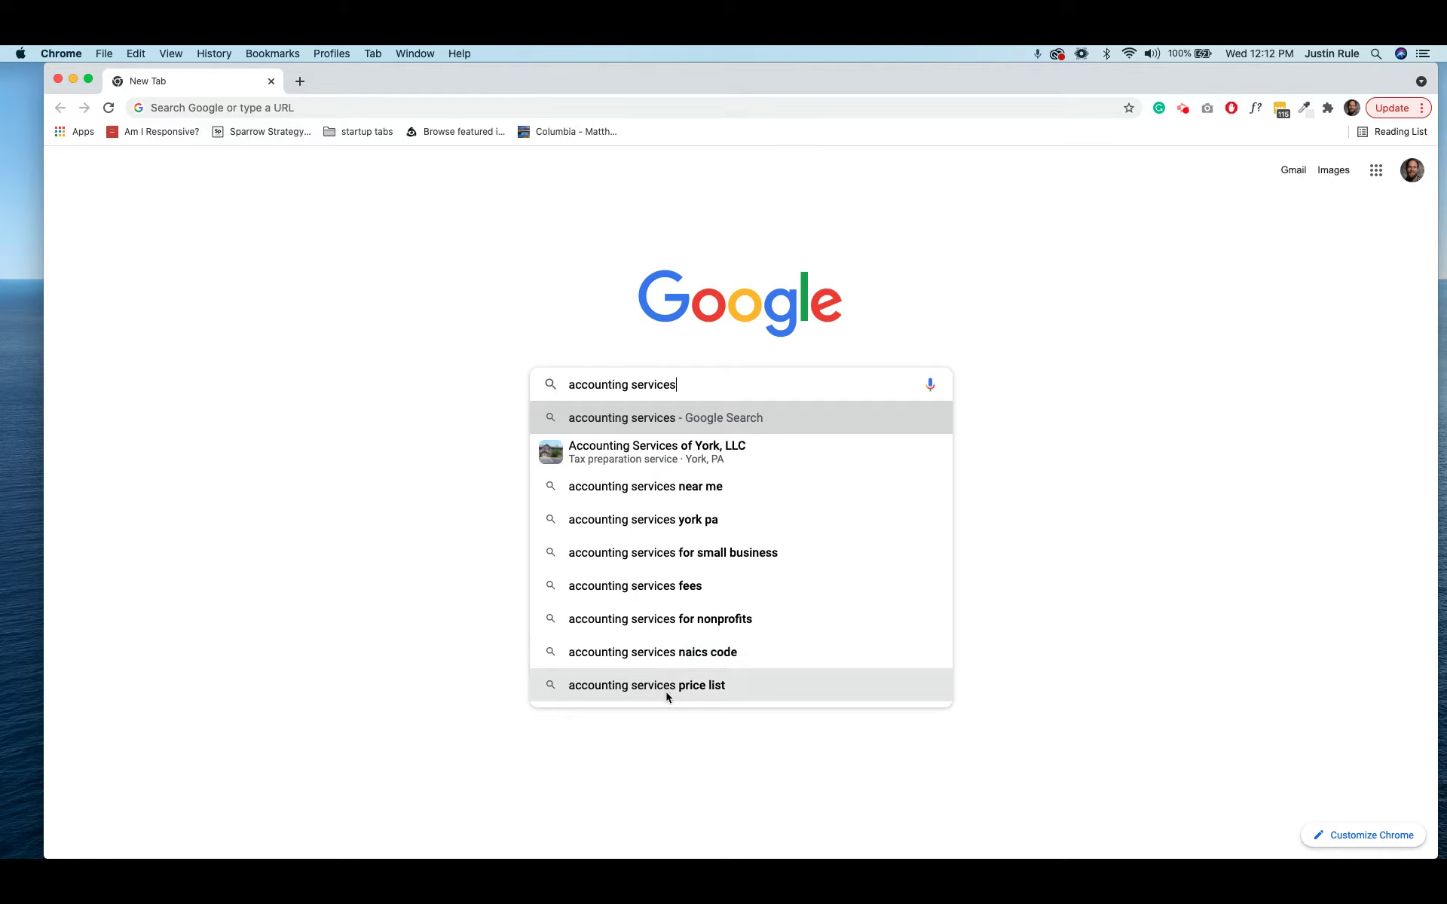
Replace the query with 'homes for sale' to compare its suggestions
triple_click(700, 381)
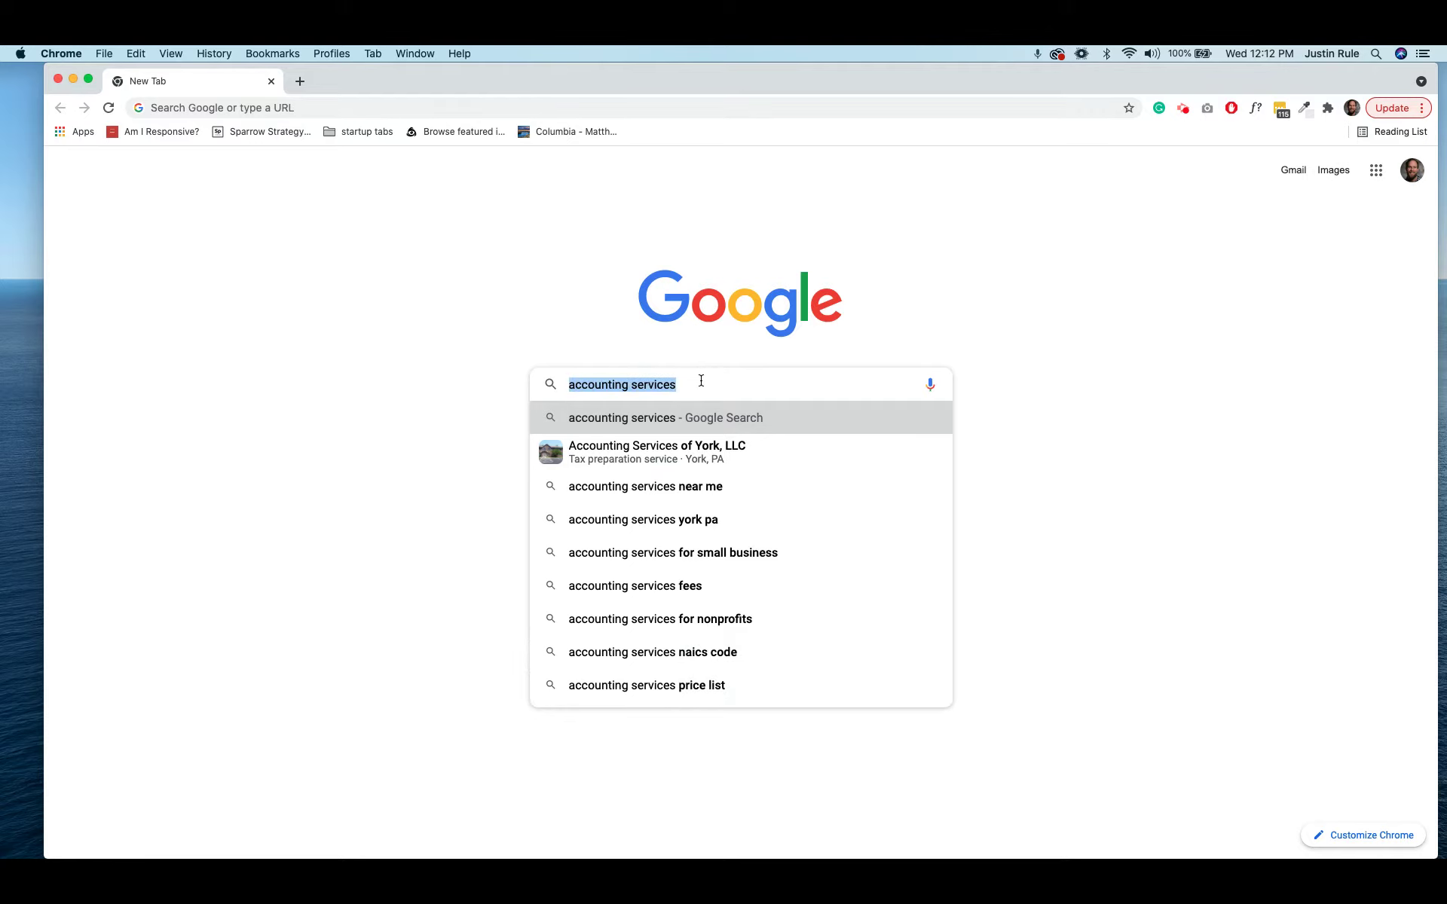
type("rea")
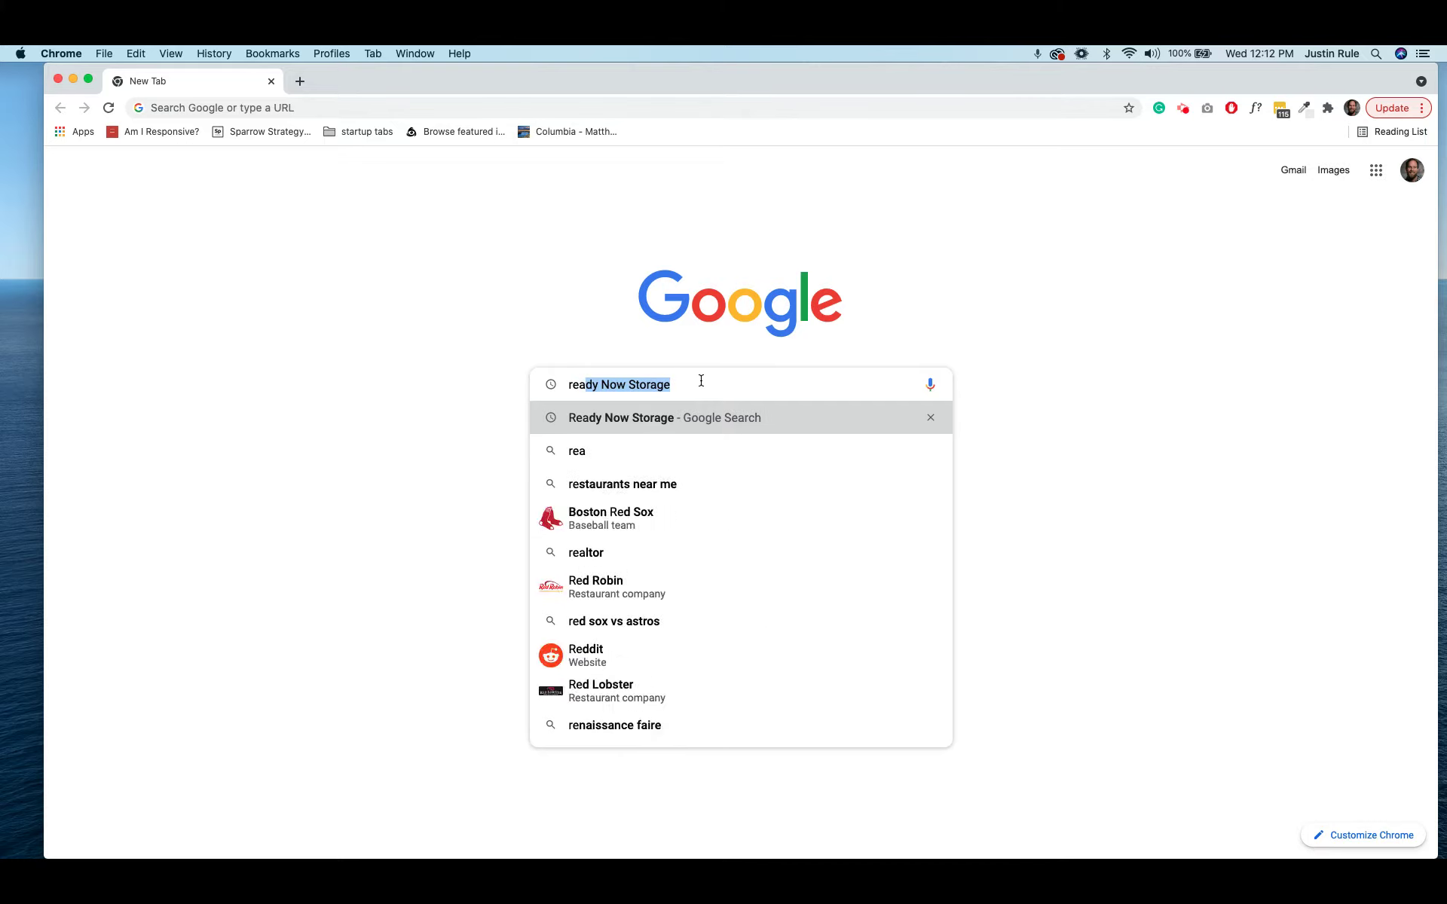
key("BackSpace")
key("BackSpace")
key("BackSpace")
key("BackSpace")
type("homes for sale")
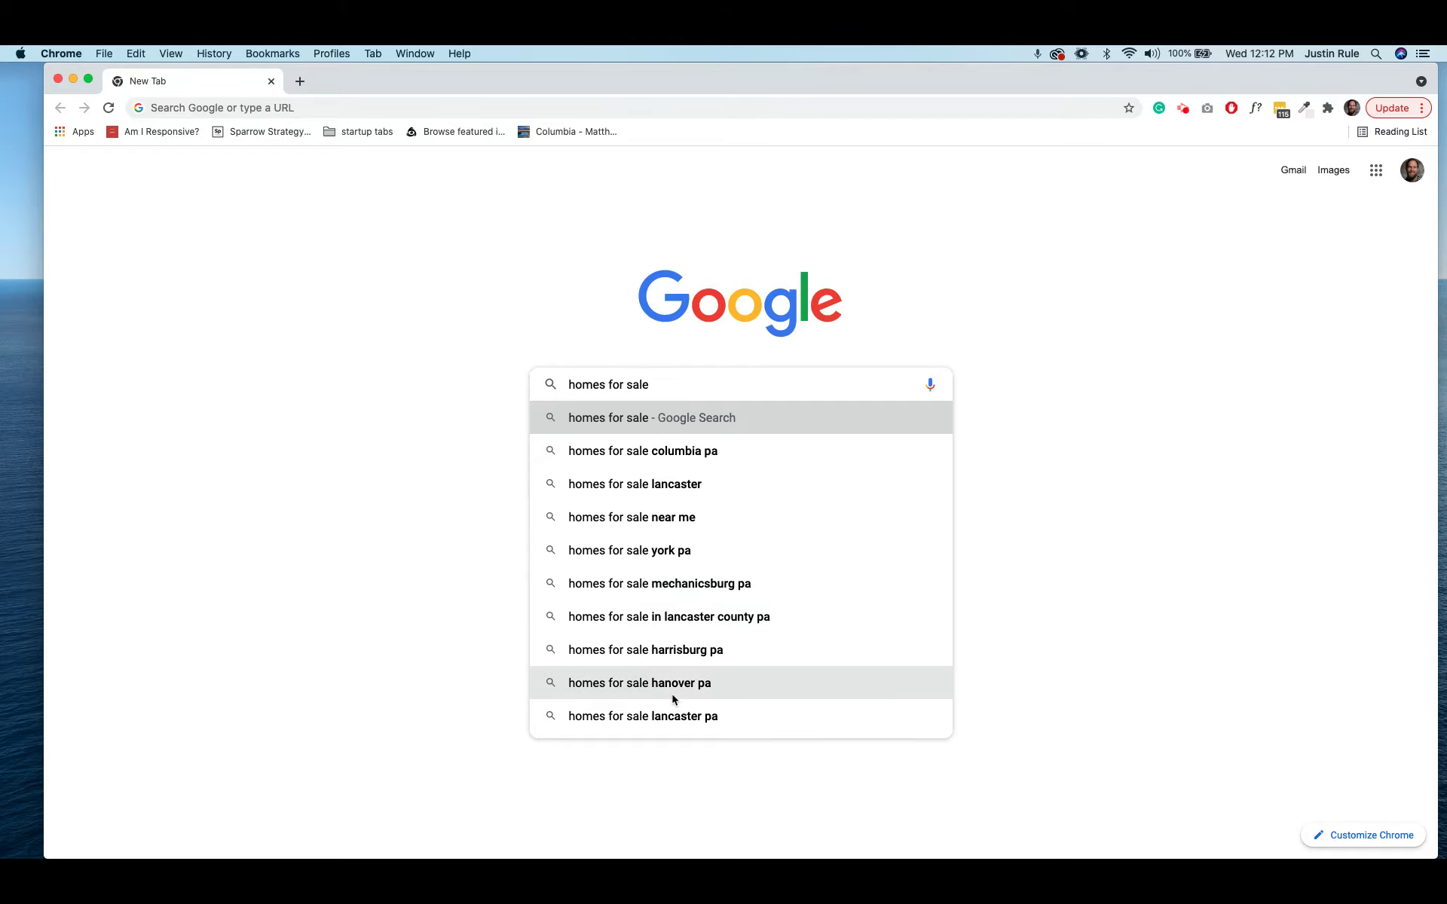
left_click(521, 332)
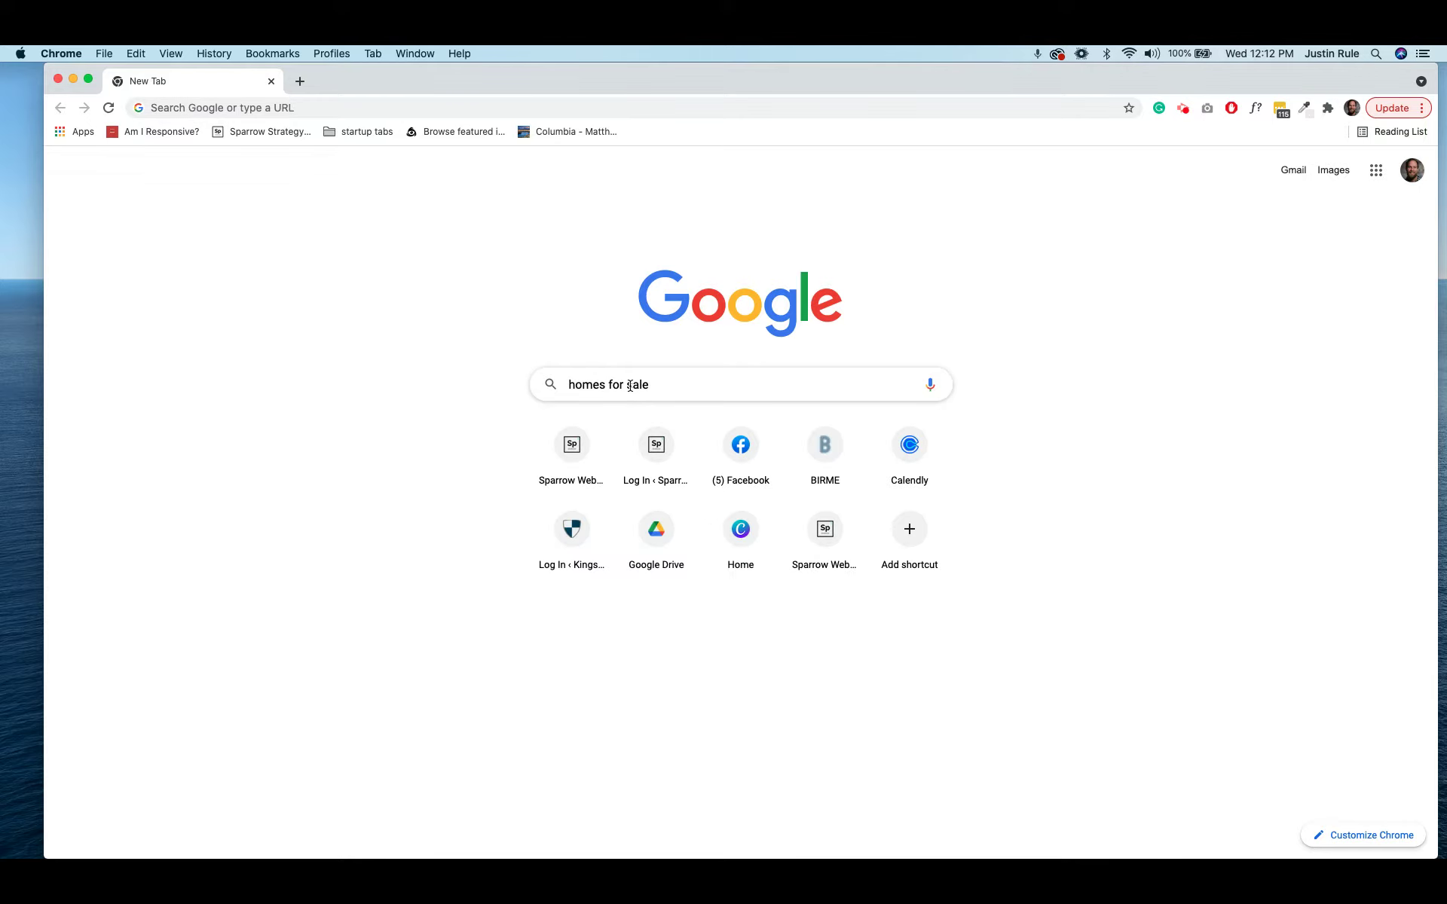
Replace the query with 'how much does it cost for a website' to see cost suggestions
triple_click(631, 386)
type("how much does it ")
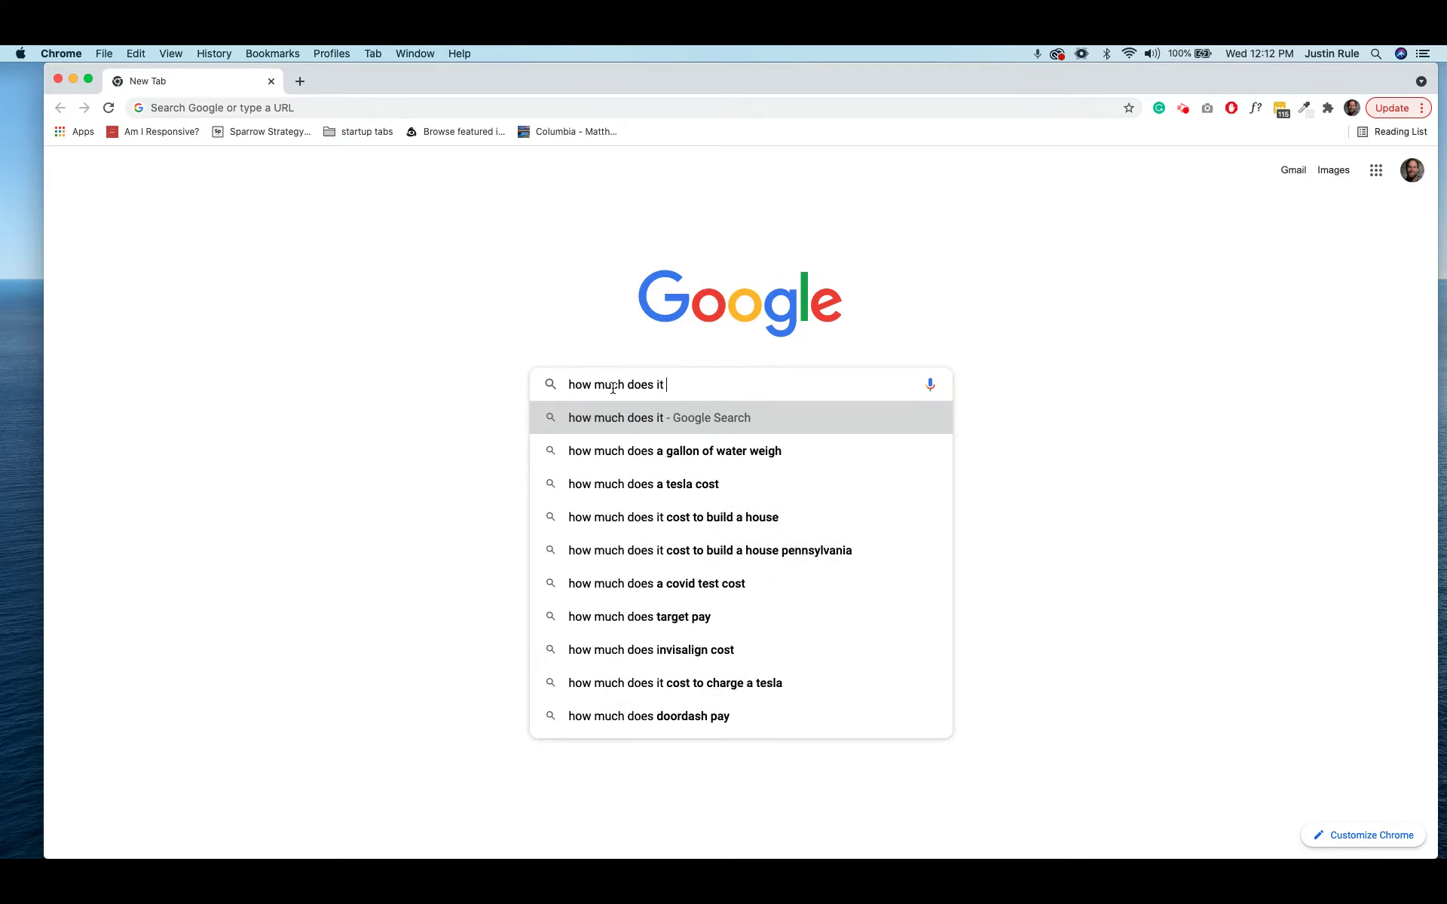
type("cost for a we")
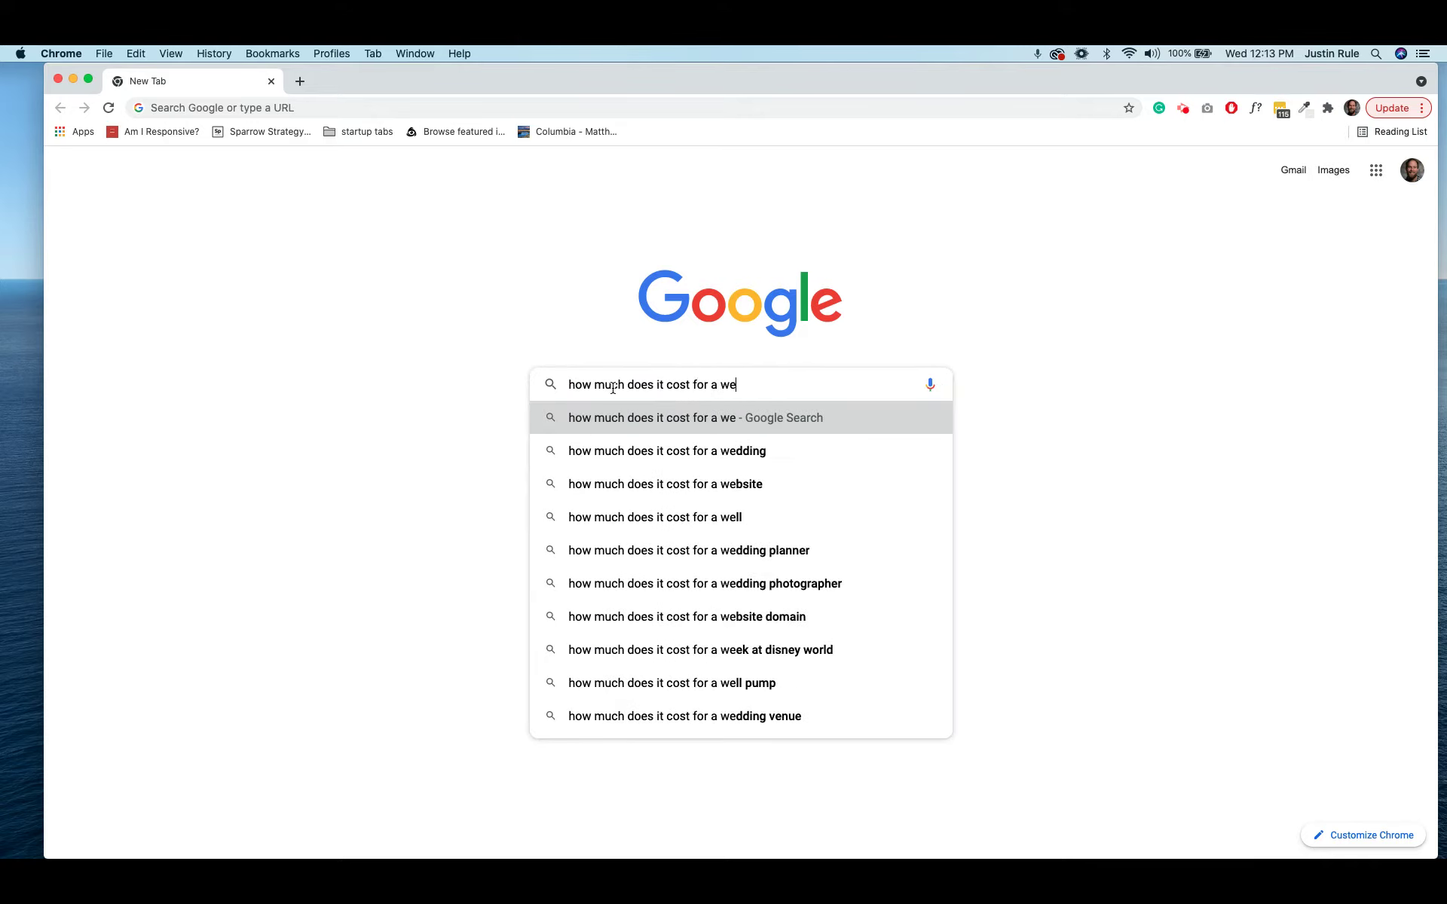
type("bsite")
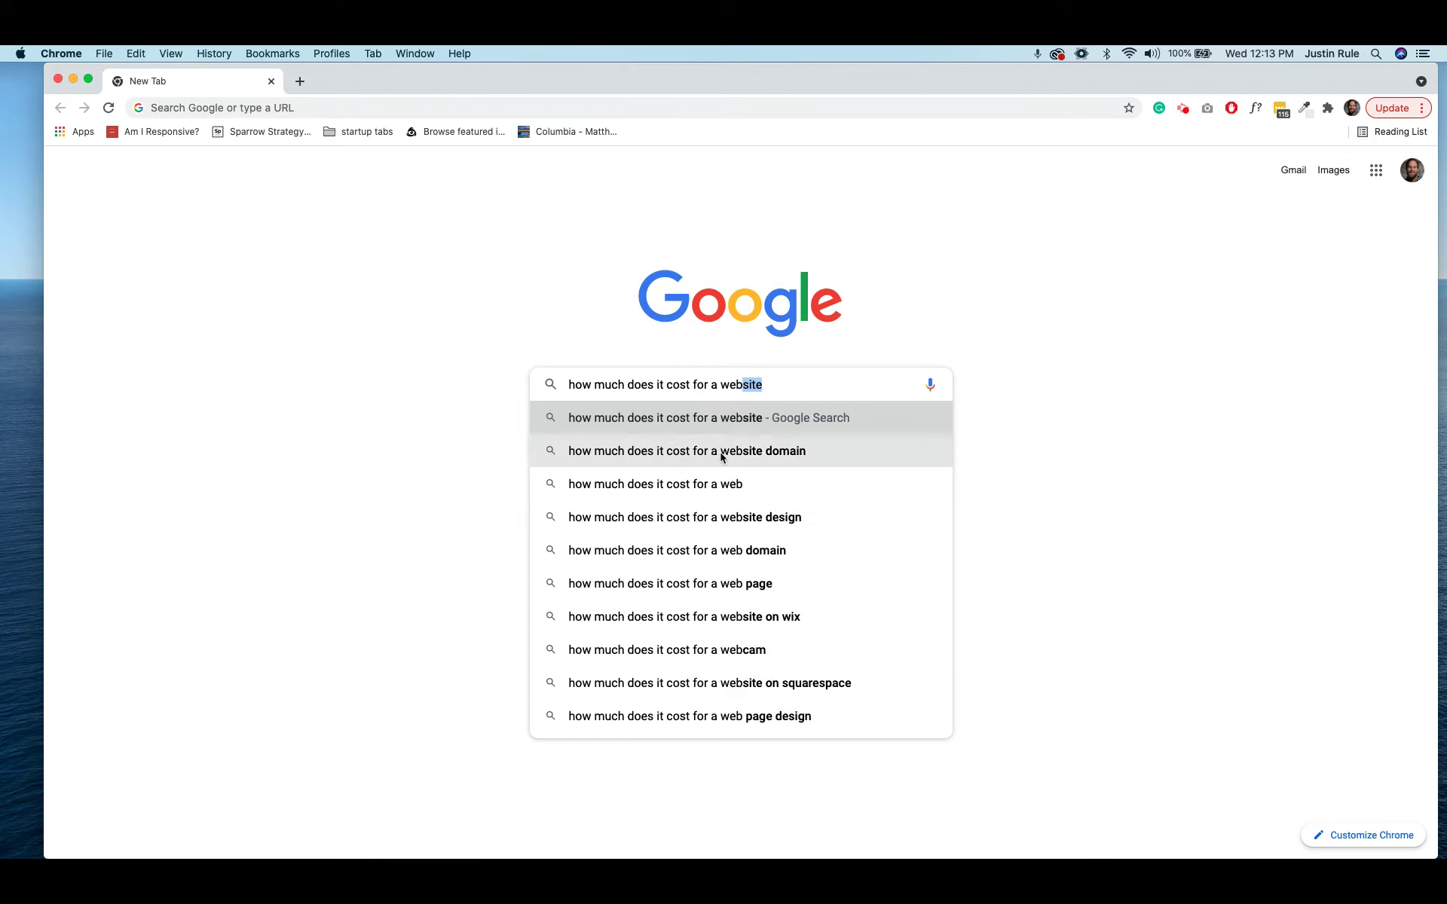
left_click(711, 385)
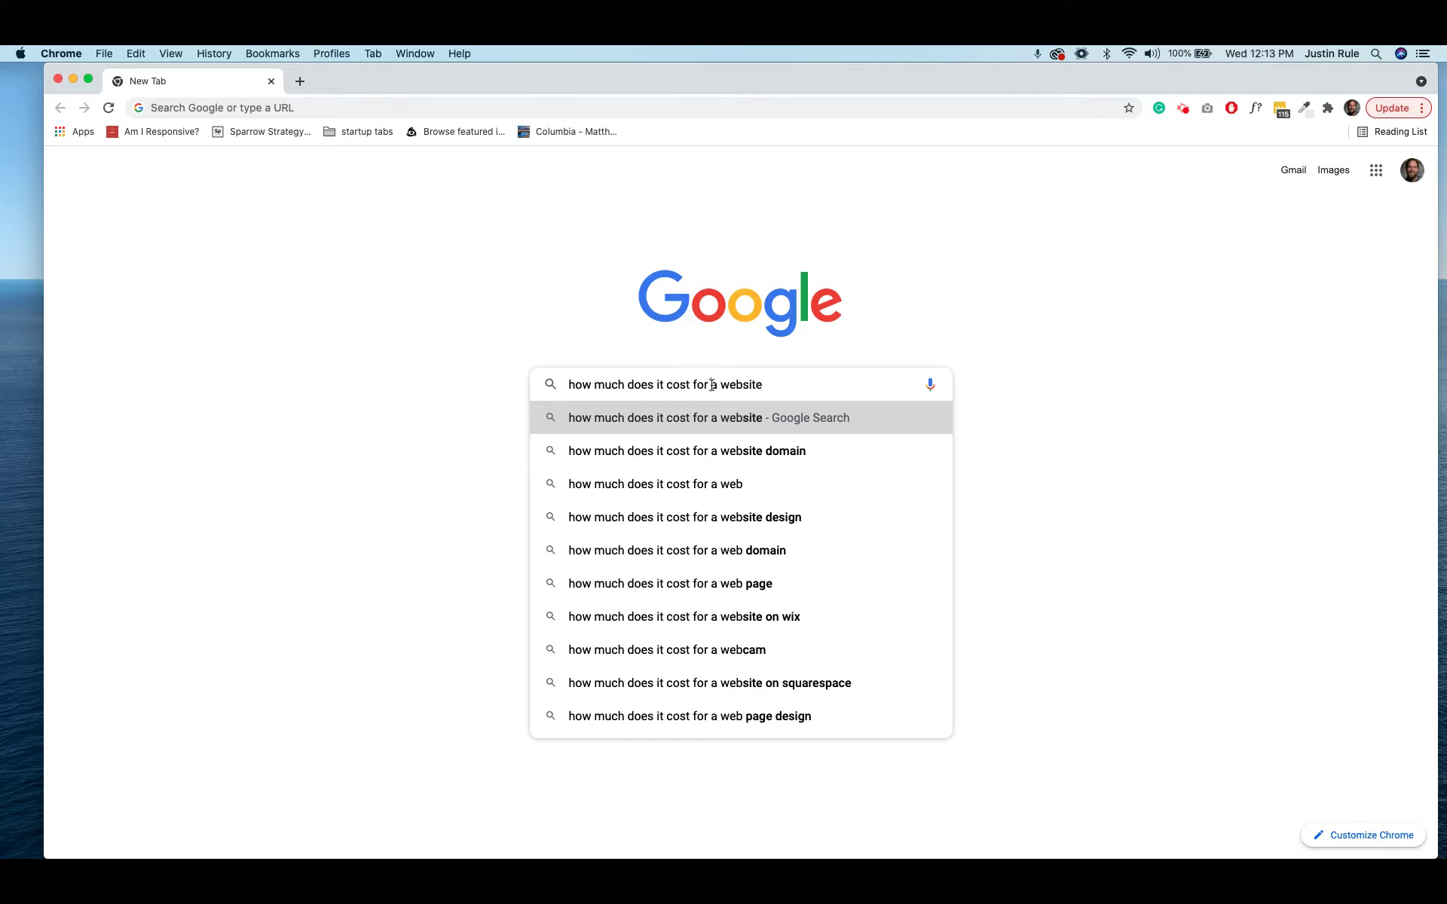
Edit the query to 'how much does it cost for basement r' for renovation, remodel and repair costs
double_click(745, 385)
key("BackSpace")
key("BackSpace")
key("BackSpace")
key("BackSpace")
type("basement r")
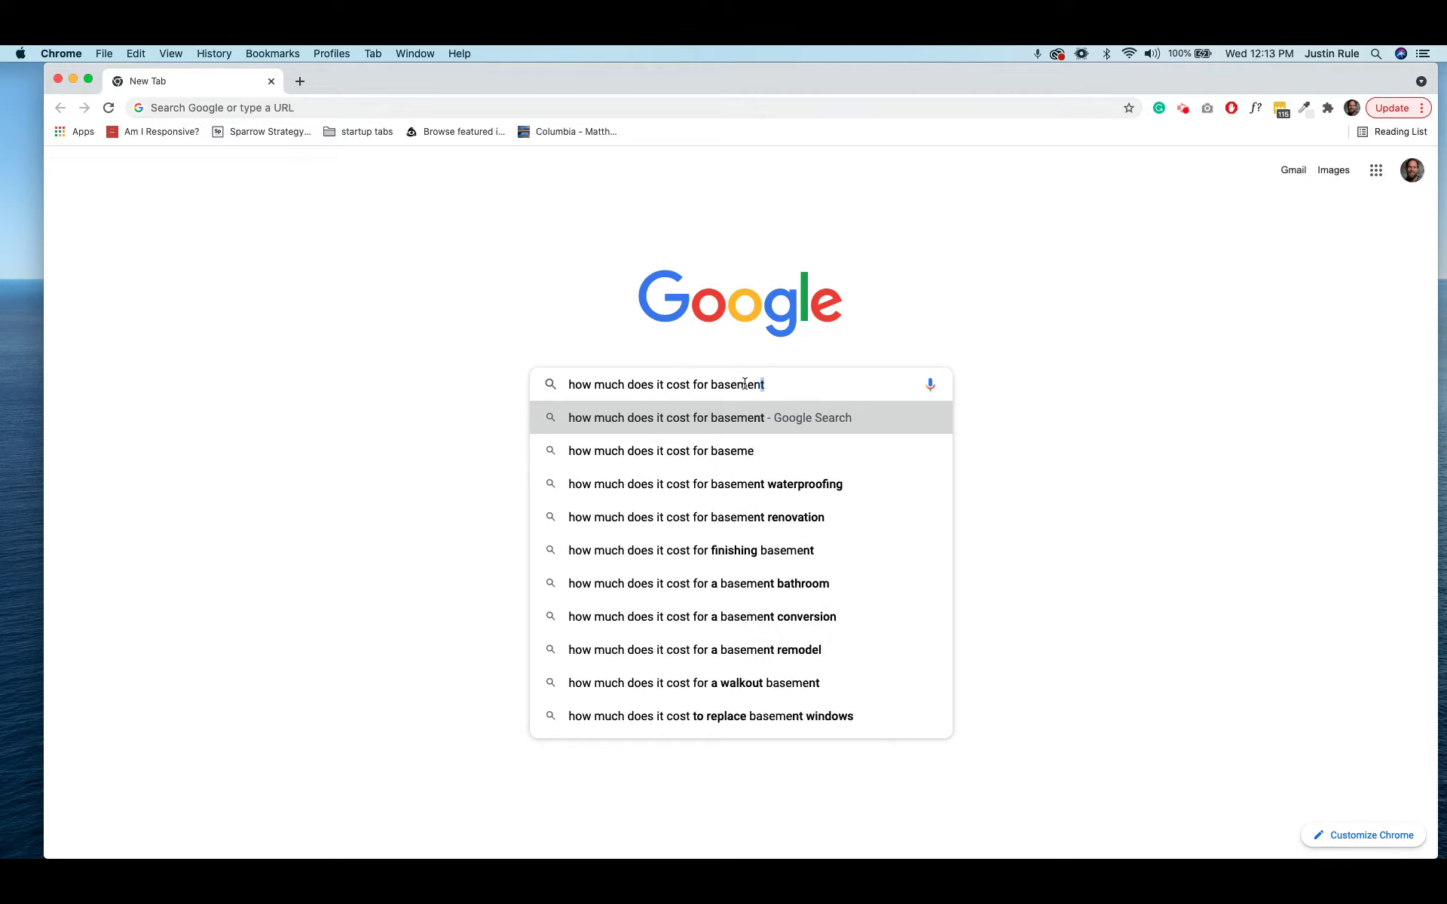
type("mo")
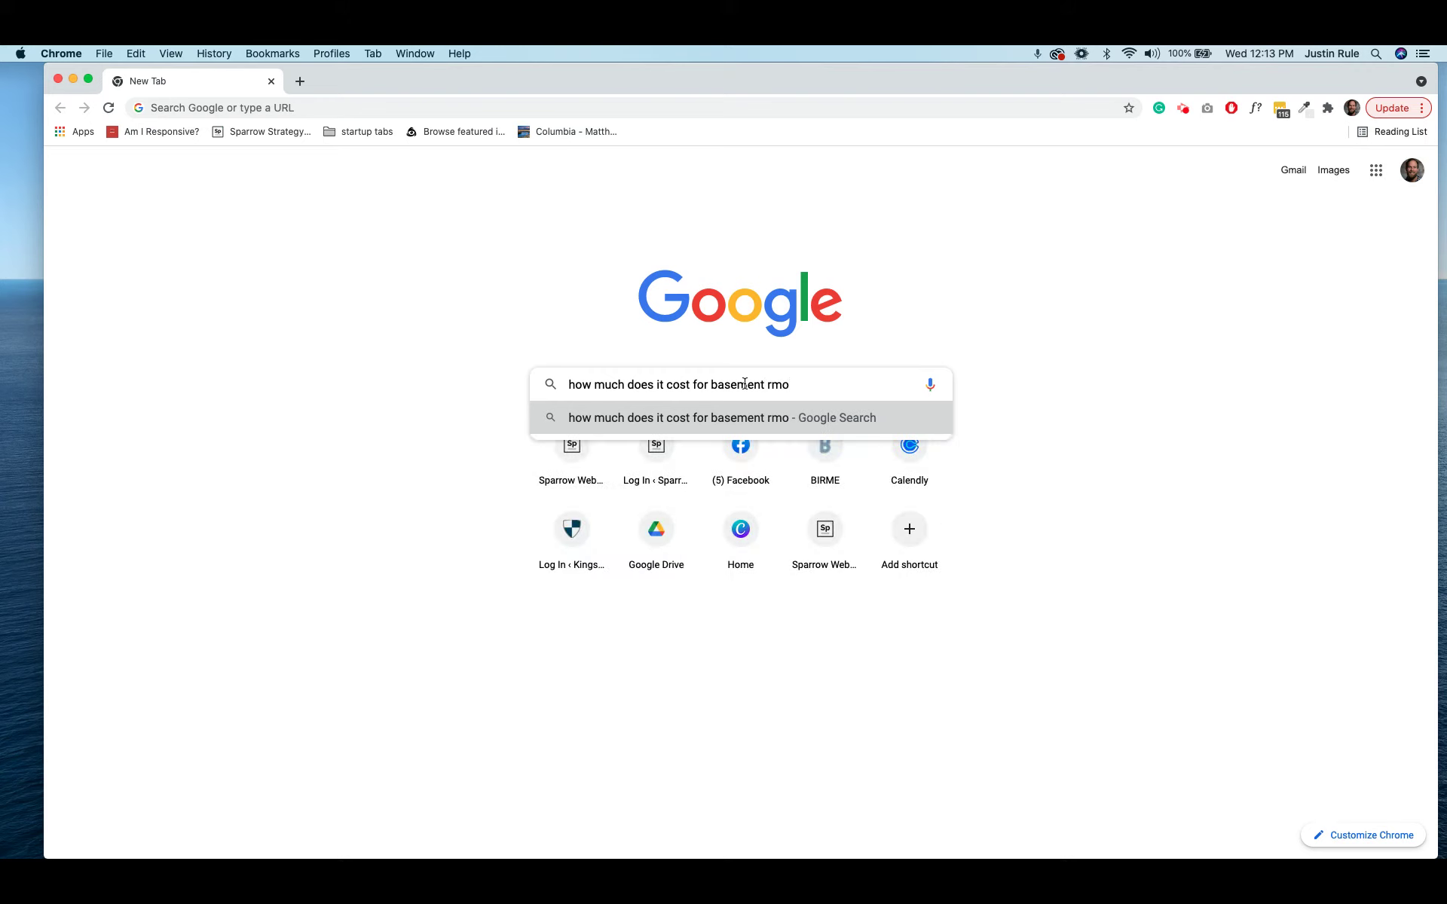
key("BackSpace")
key("BackSpace")
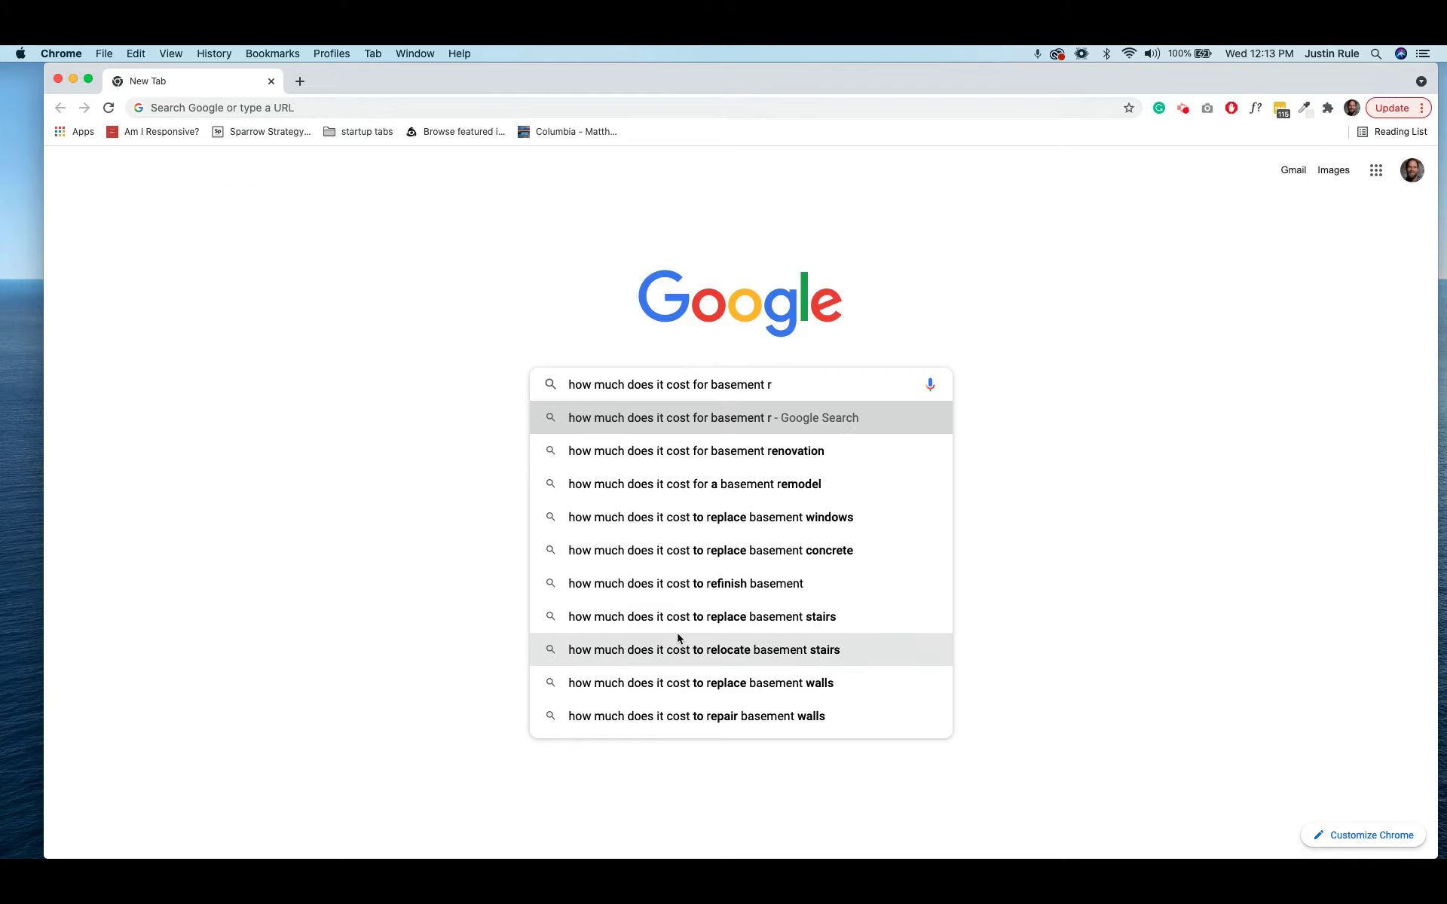
left_click(300, 81)
Go to answerthepublic.com and search 'landscaping' to get its 385-result report
type("answer")
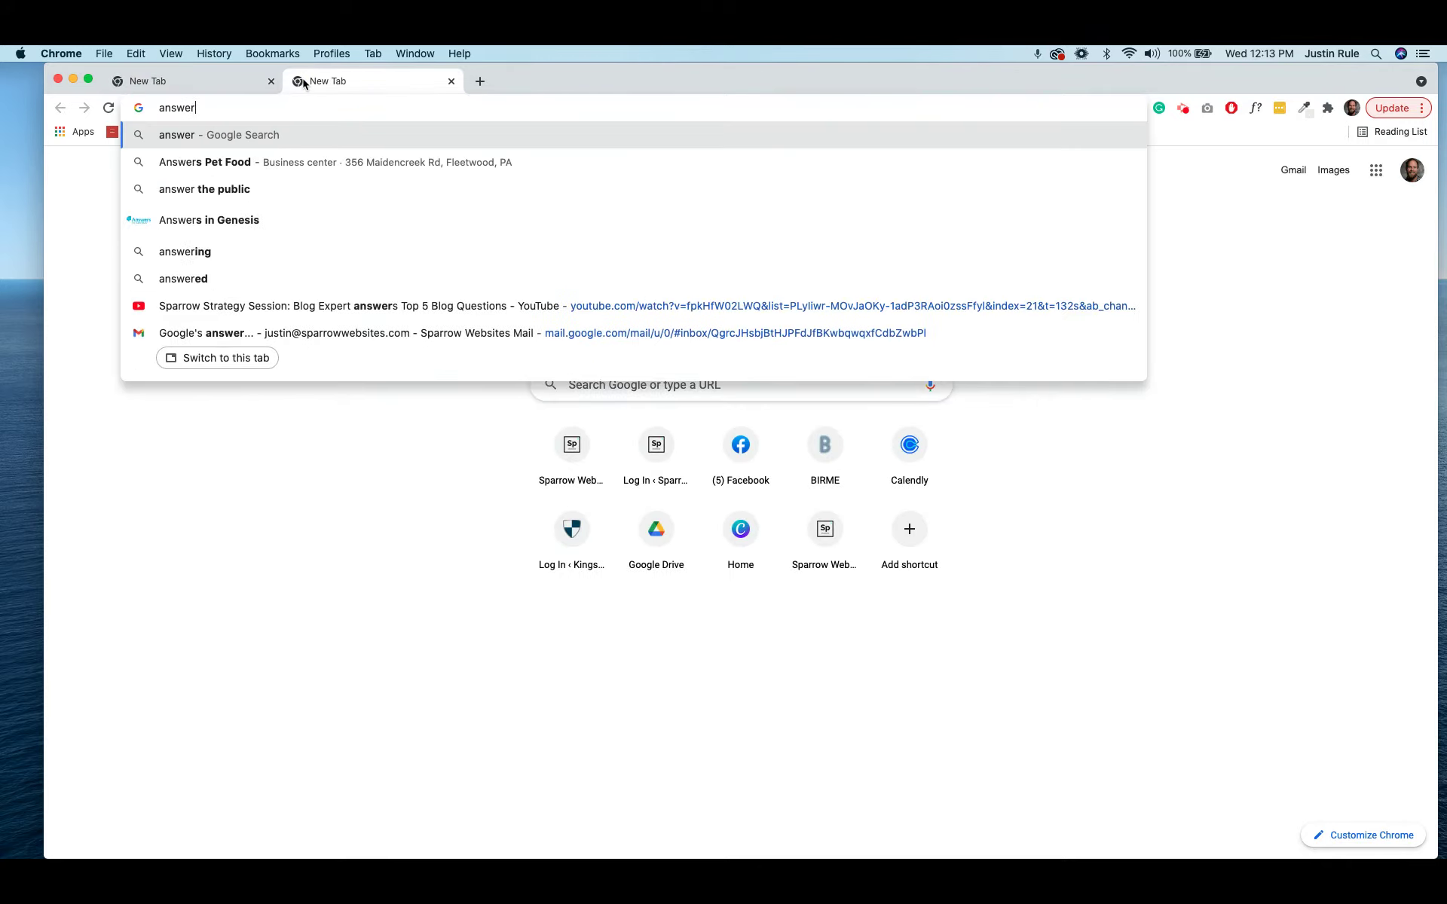
type("thepublic.com")
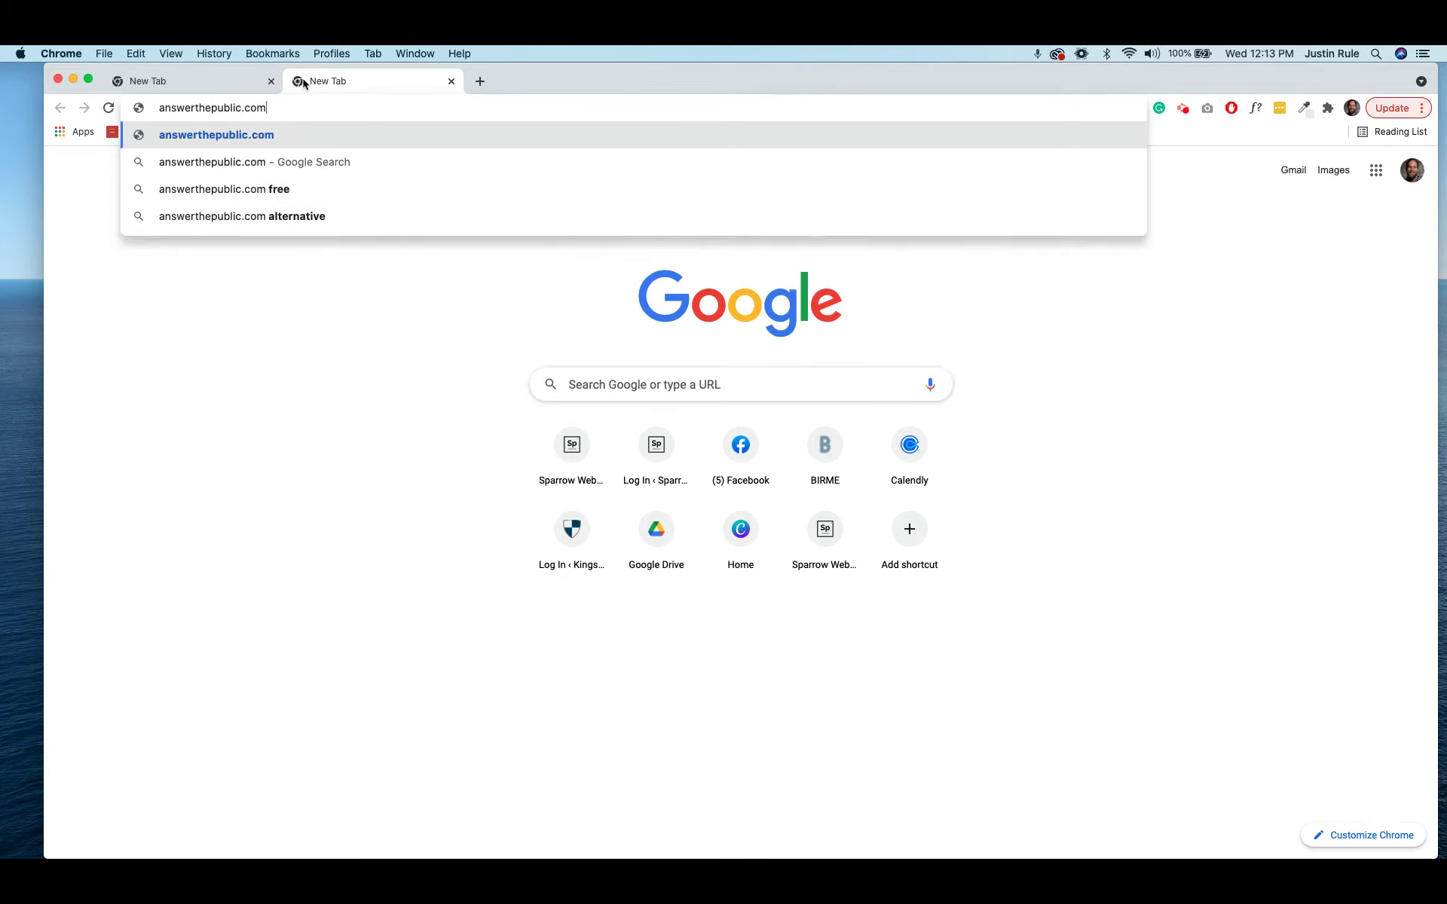
key("Return")
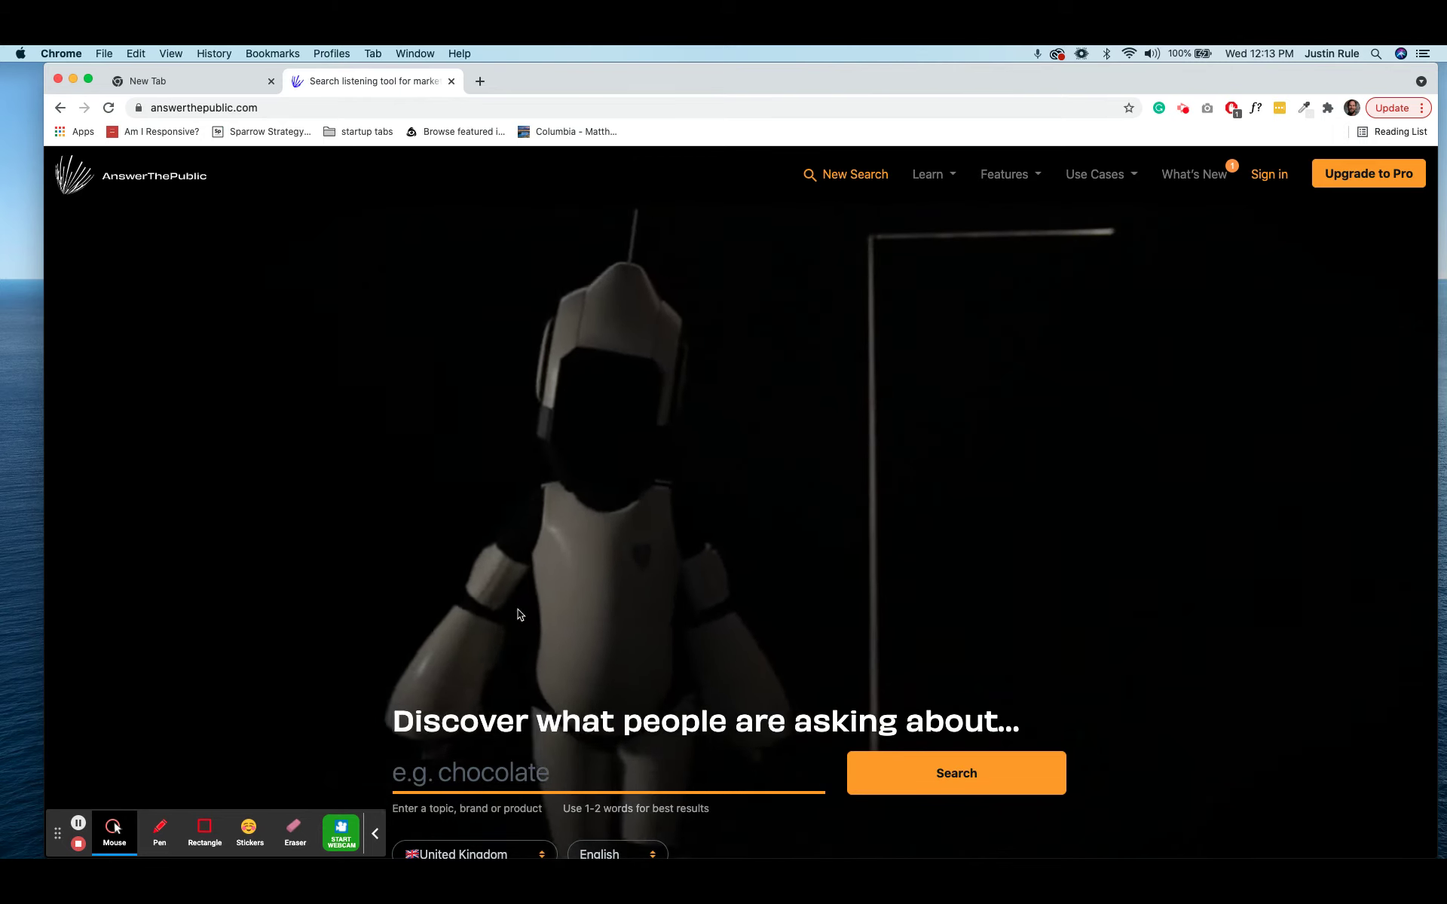
left_click(446, 774)
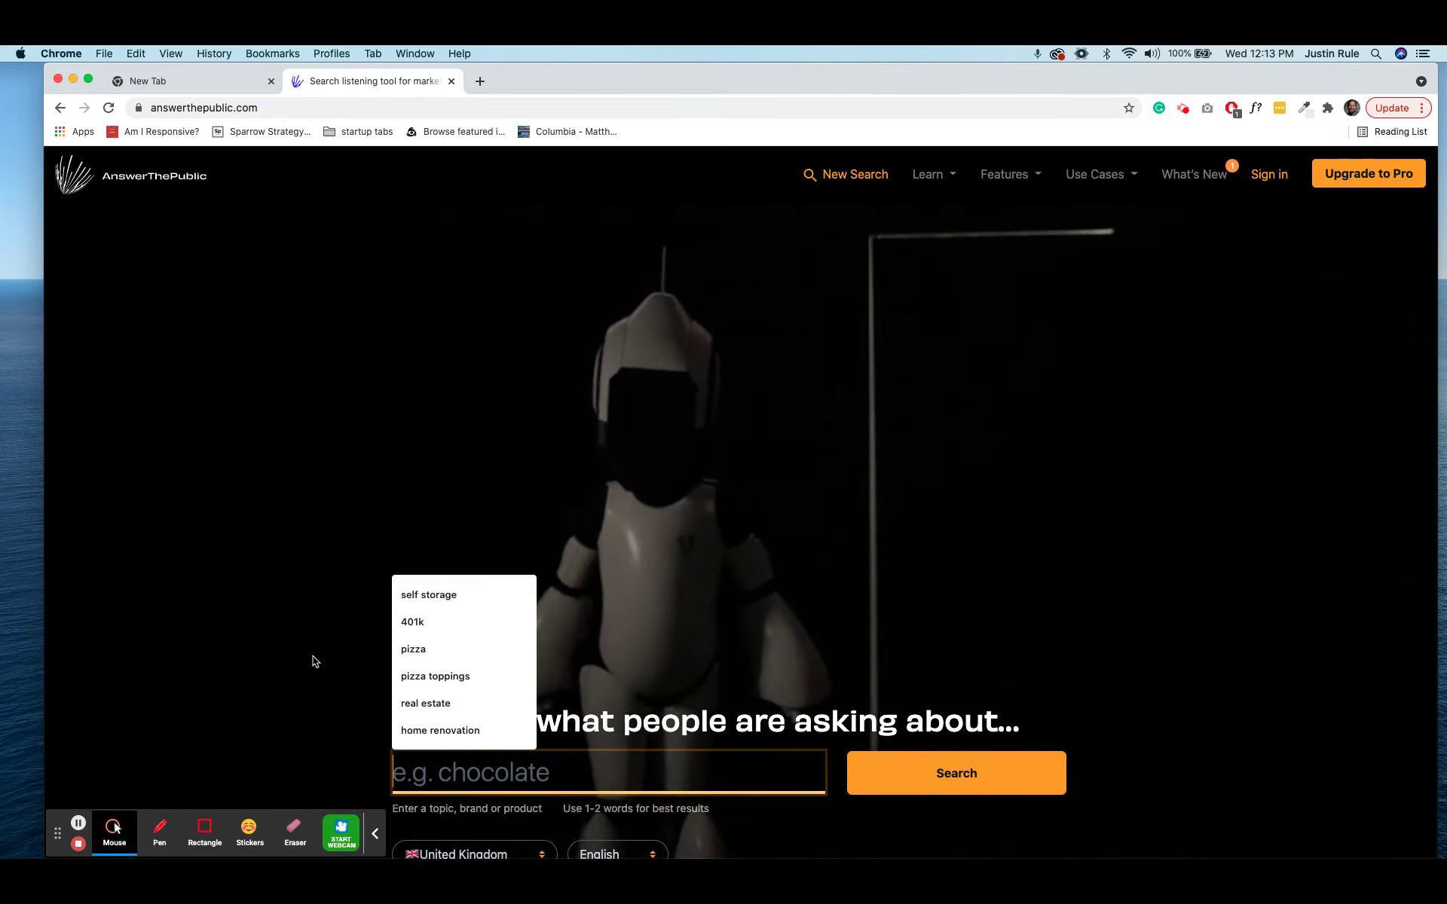
left_click(291, 712)
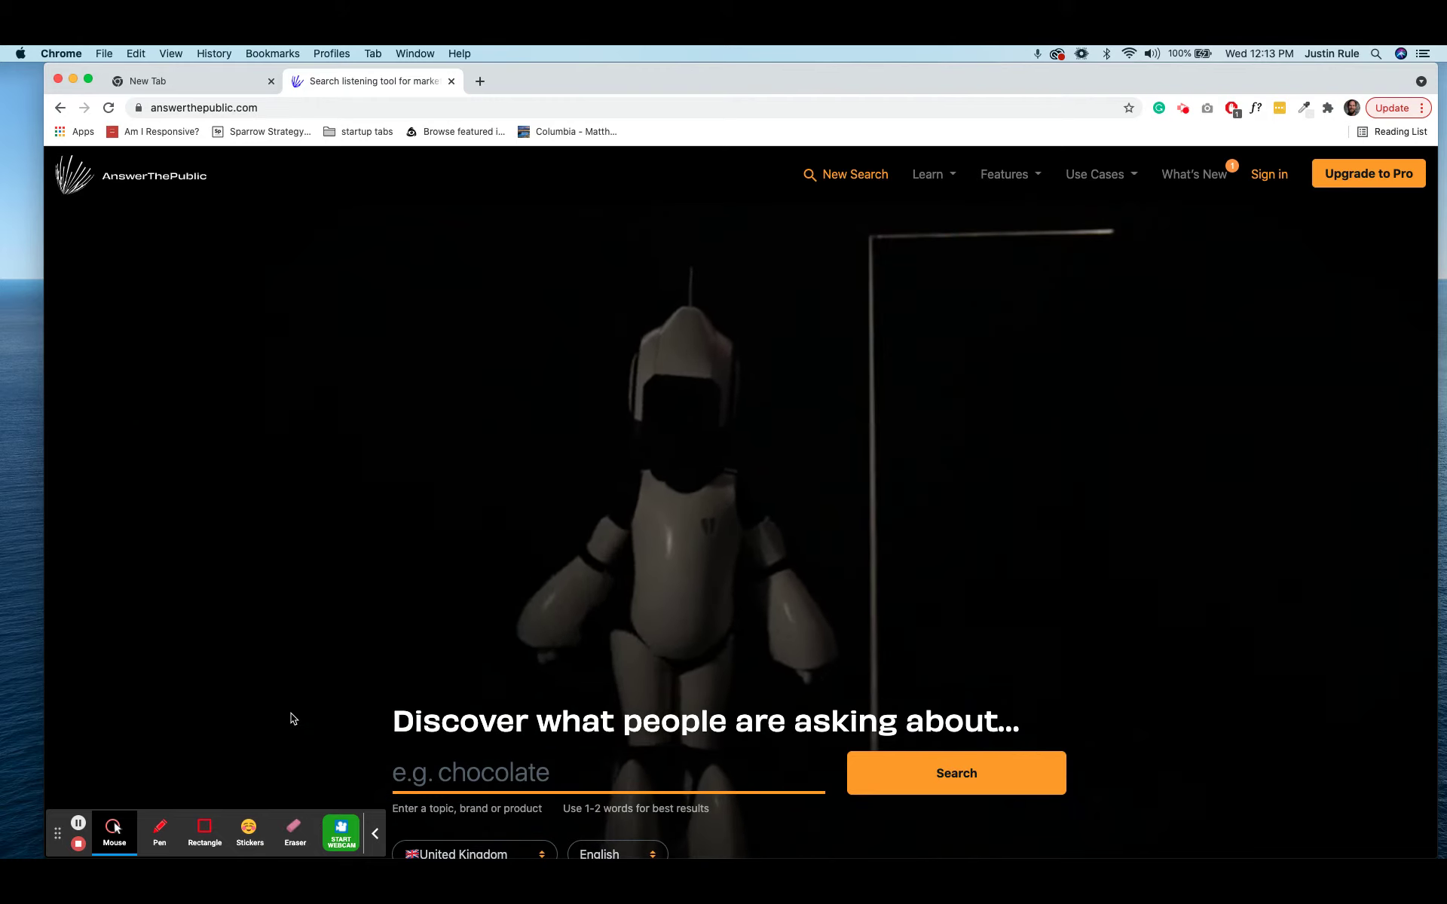
left_click(528, 771)
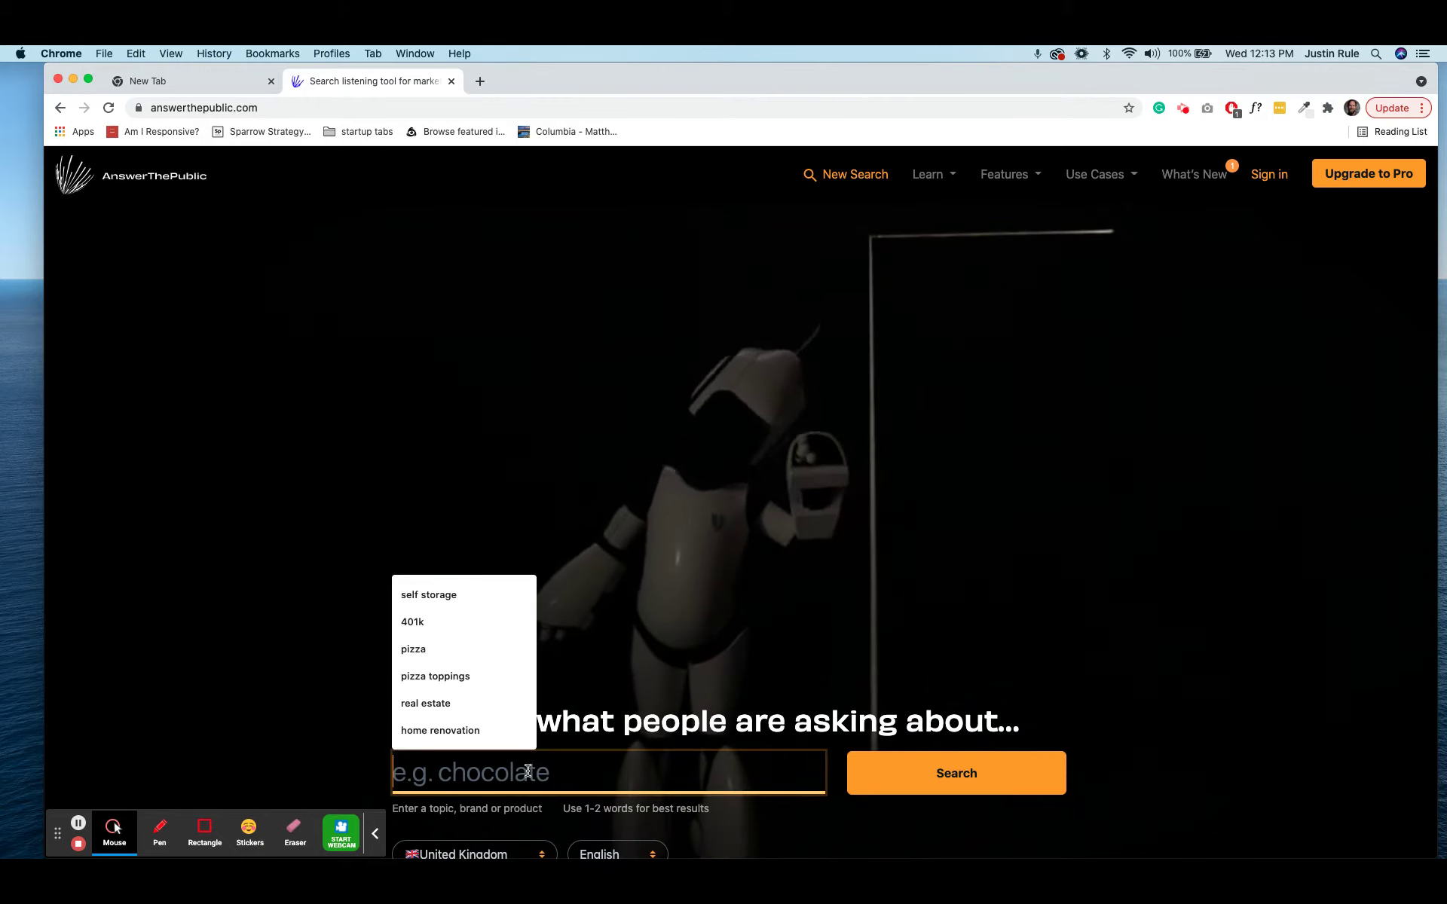
type("landscap")
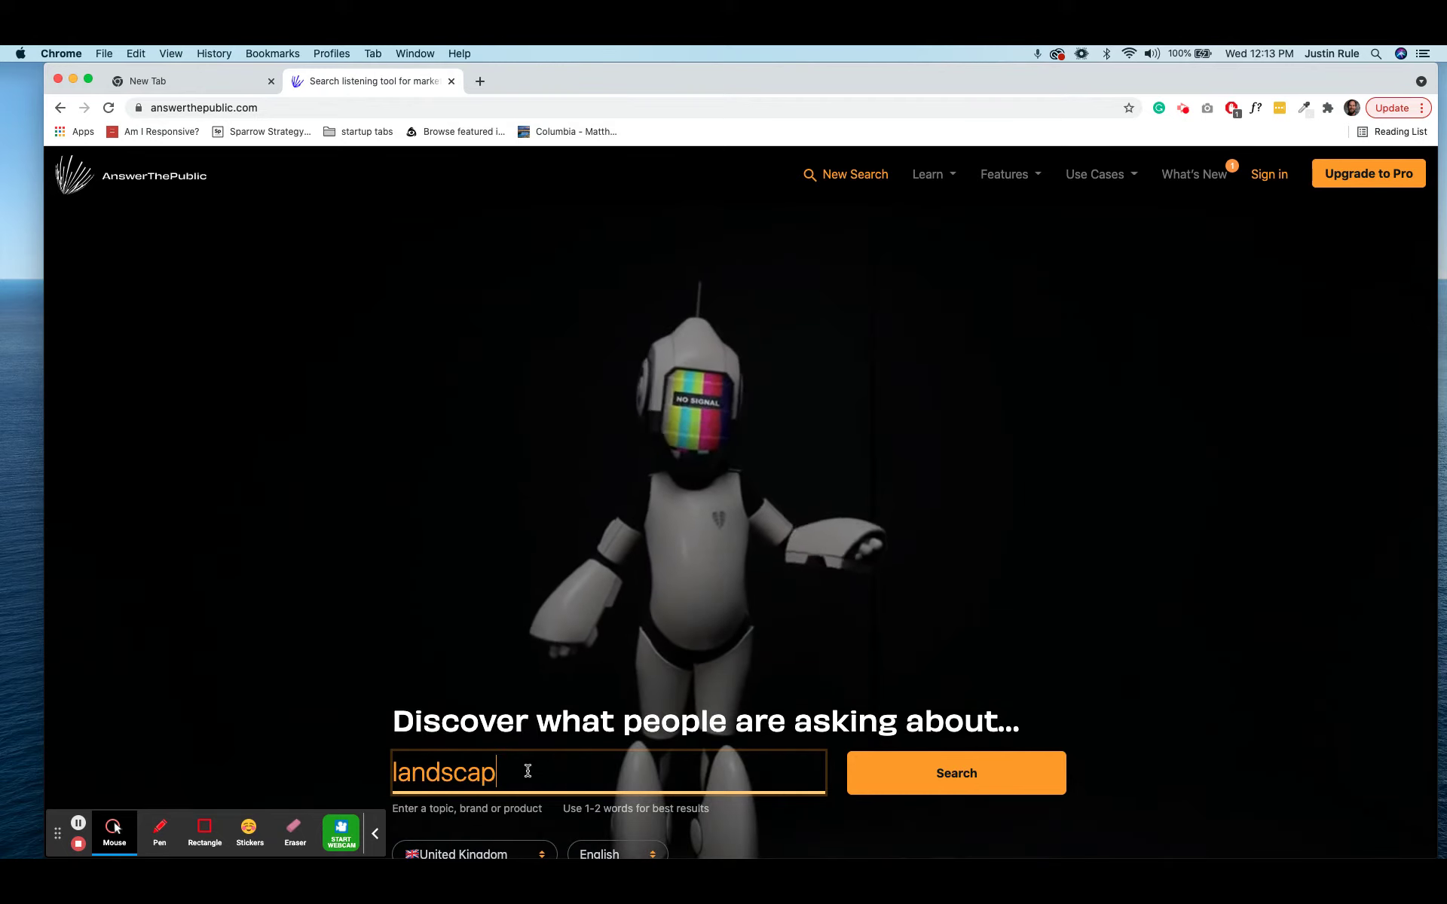
type("ing")
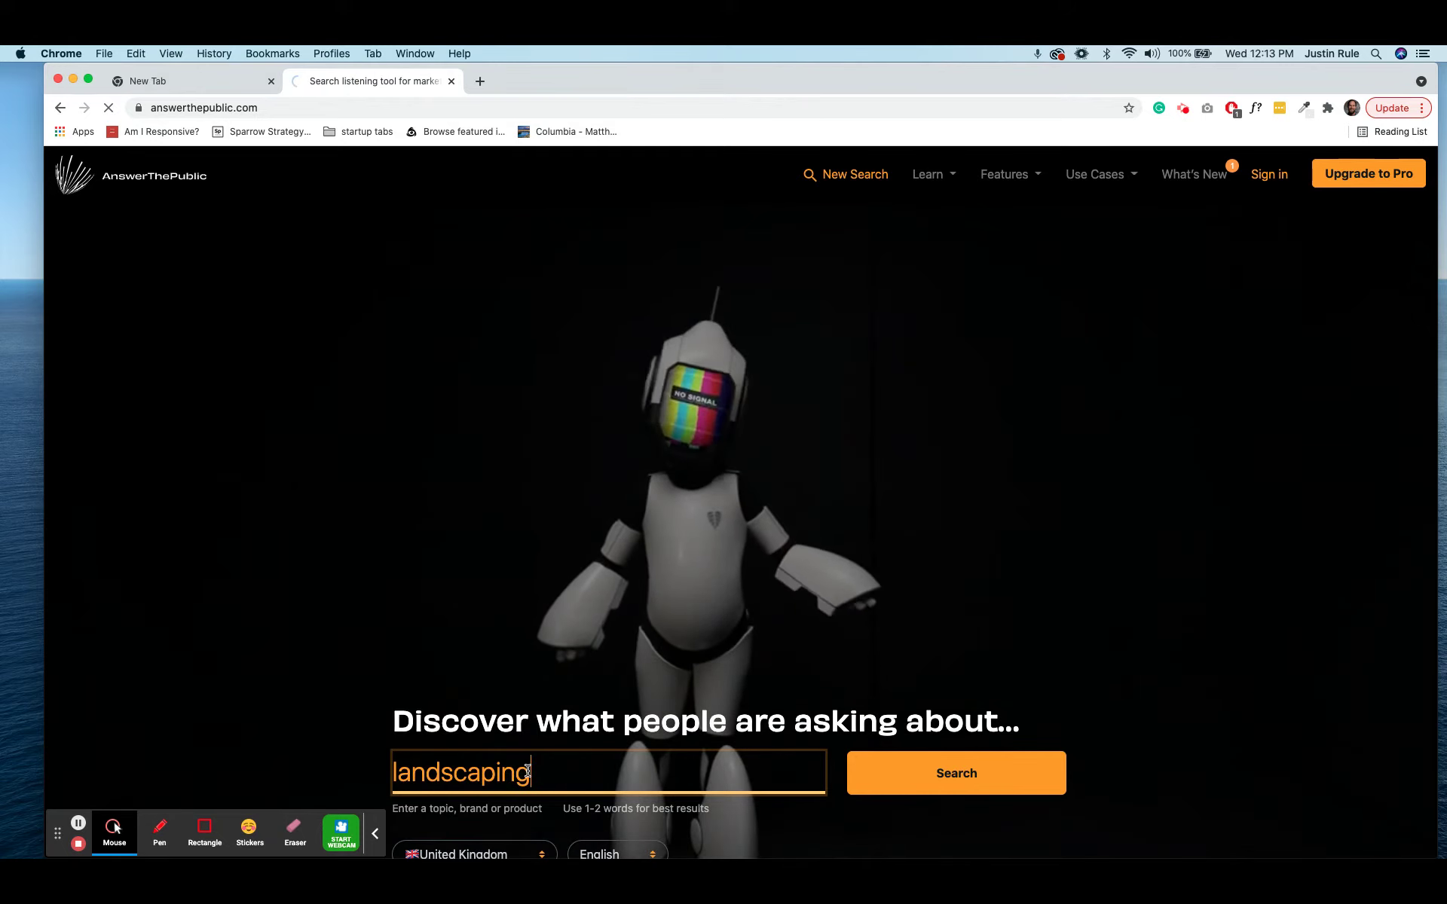
key("Return")
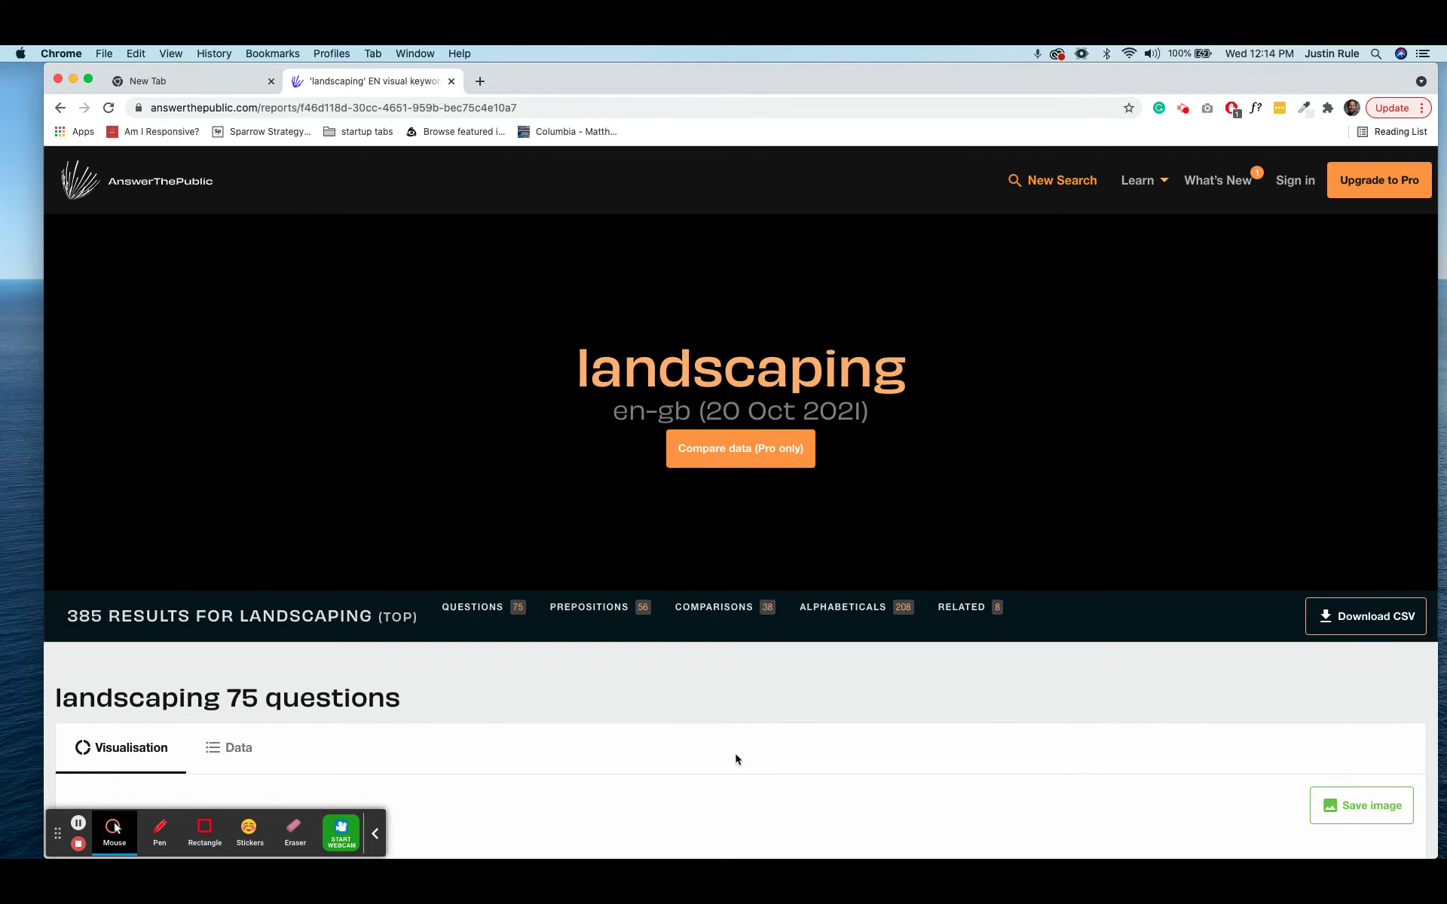
Scroll through the landscaping Questions and Prepositions visualisation wheels
scroll(736, 758, "down", 1)
scroll(737, 533, "down", 5)
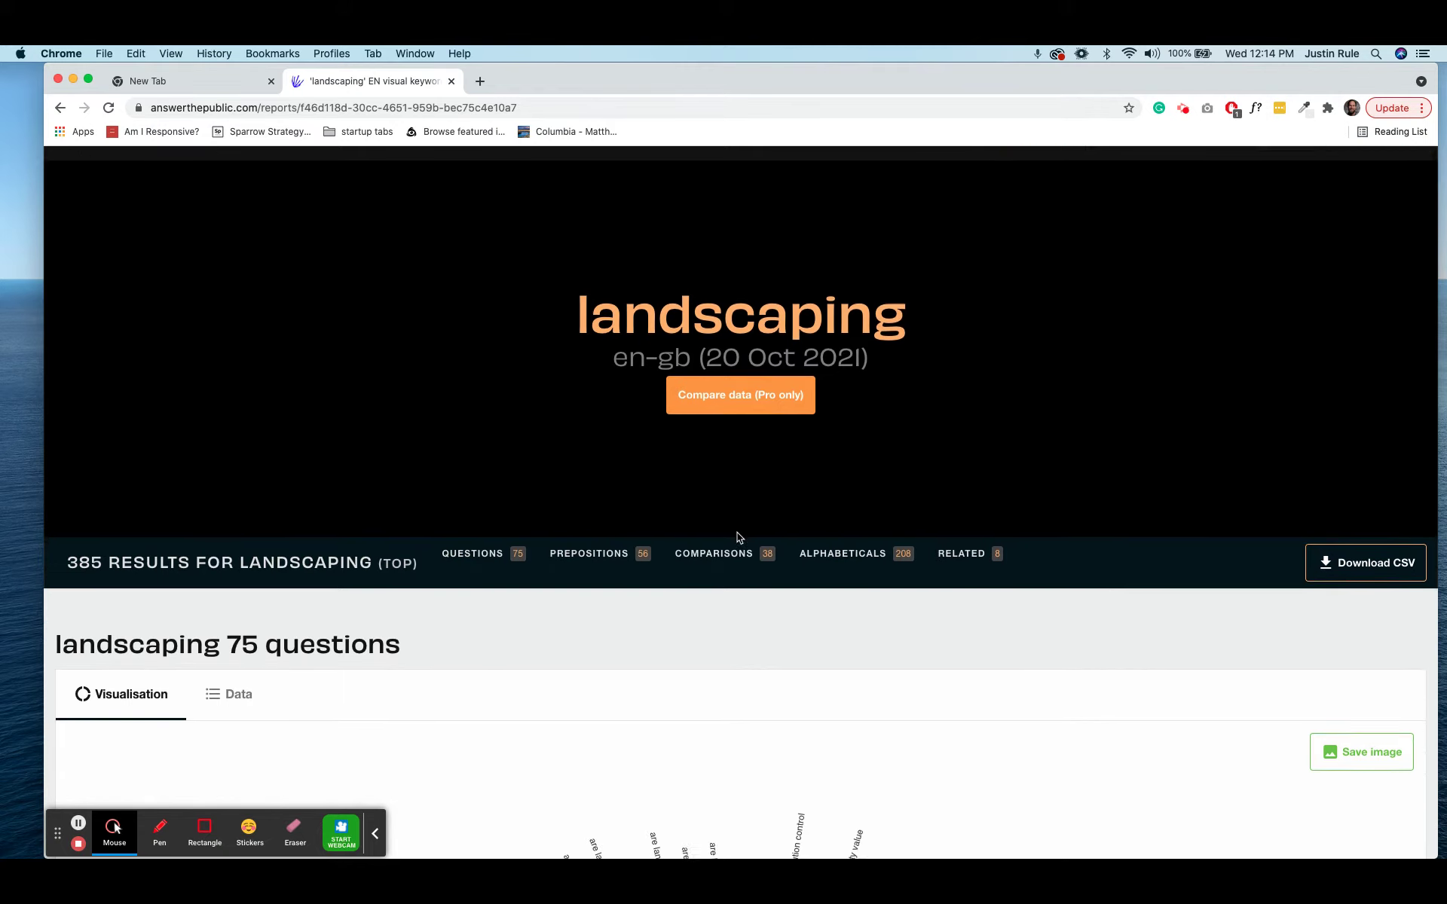
scroll(737, 537, "down", 5)
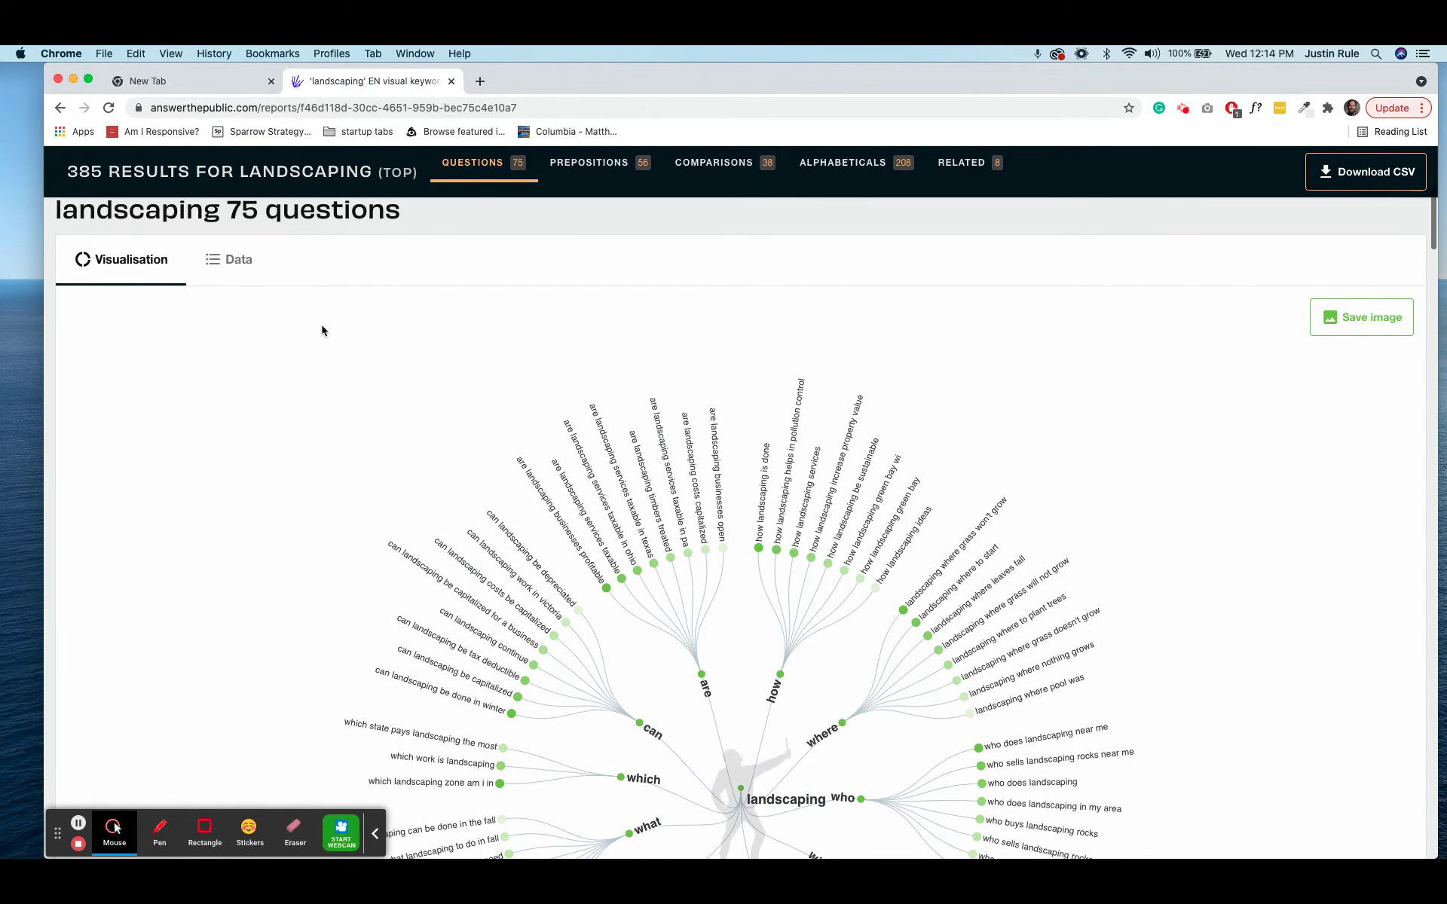
scroll(368, 354, "down", 4)
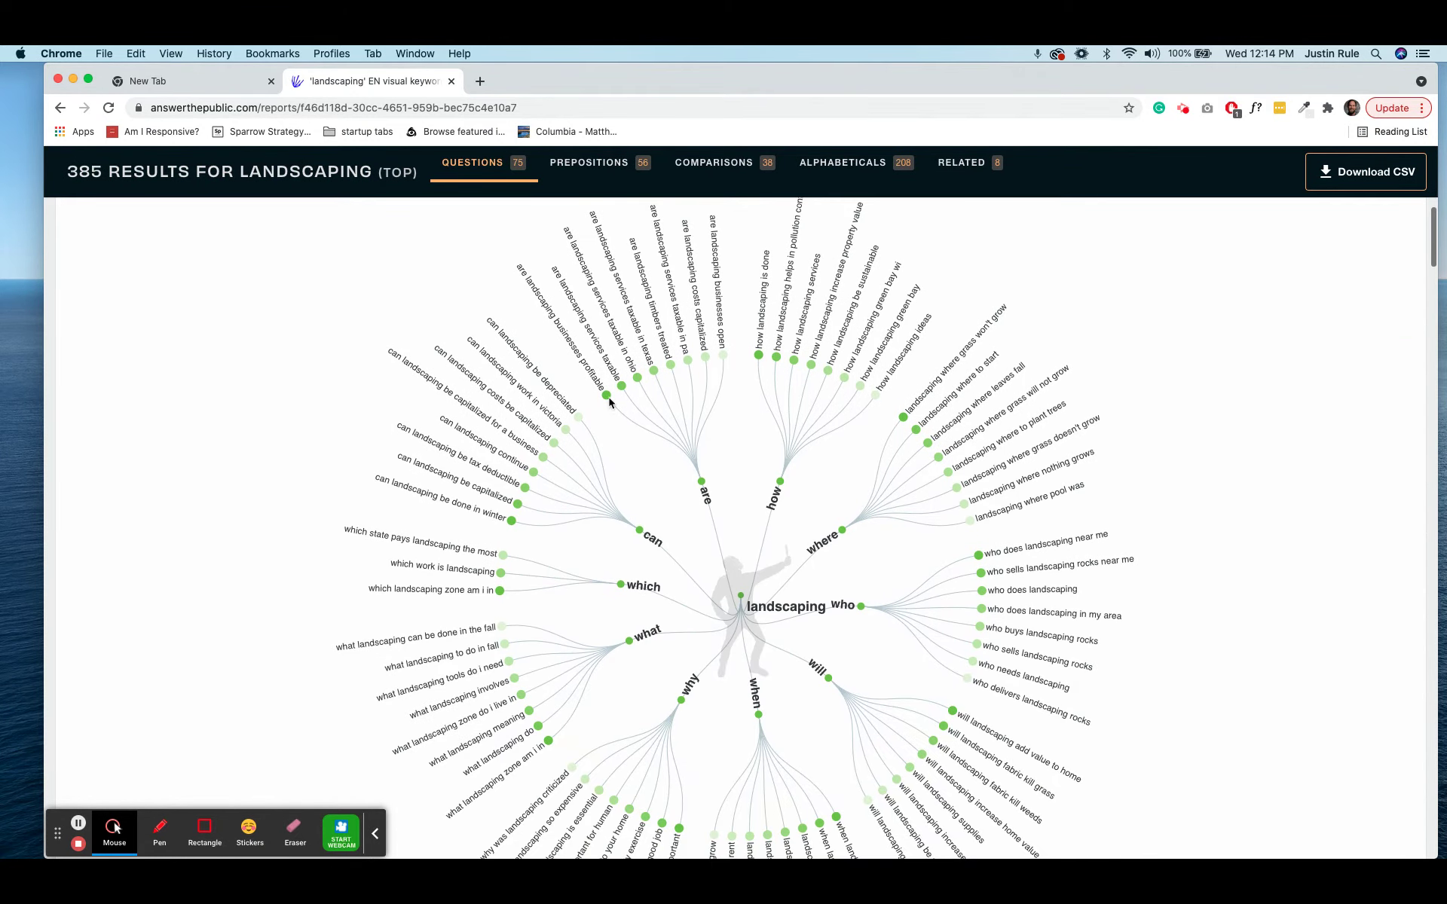
scroll(678, 497, "up", 1)
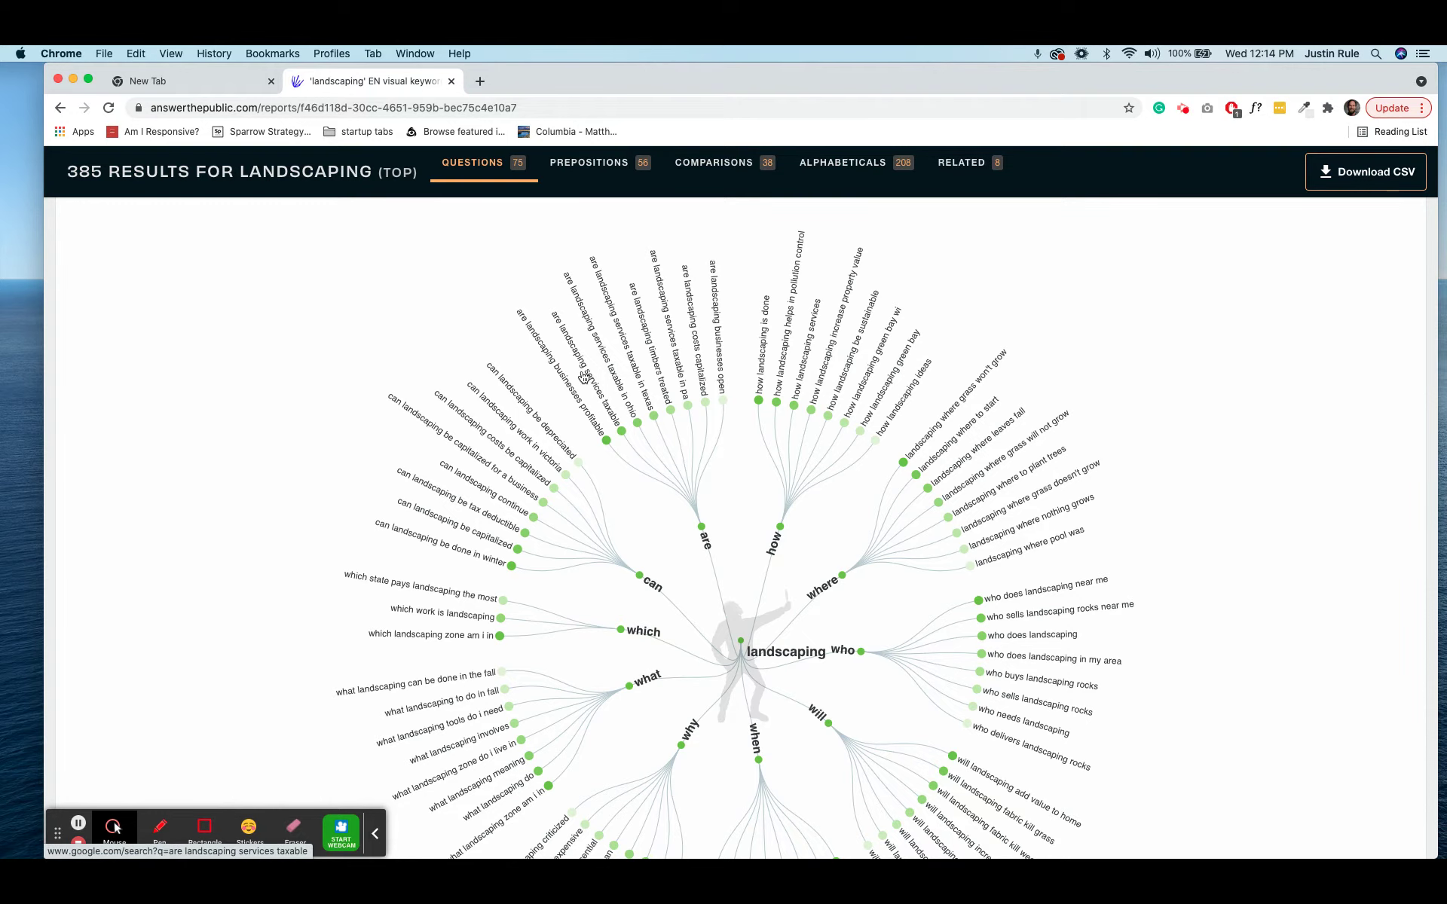
scroll(584, 377, "up", 2)
scroll(584, 376, "down", 7)
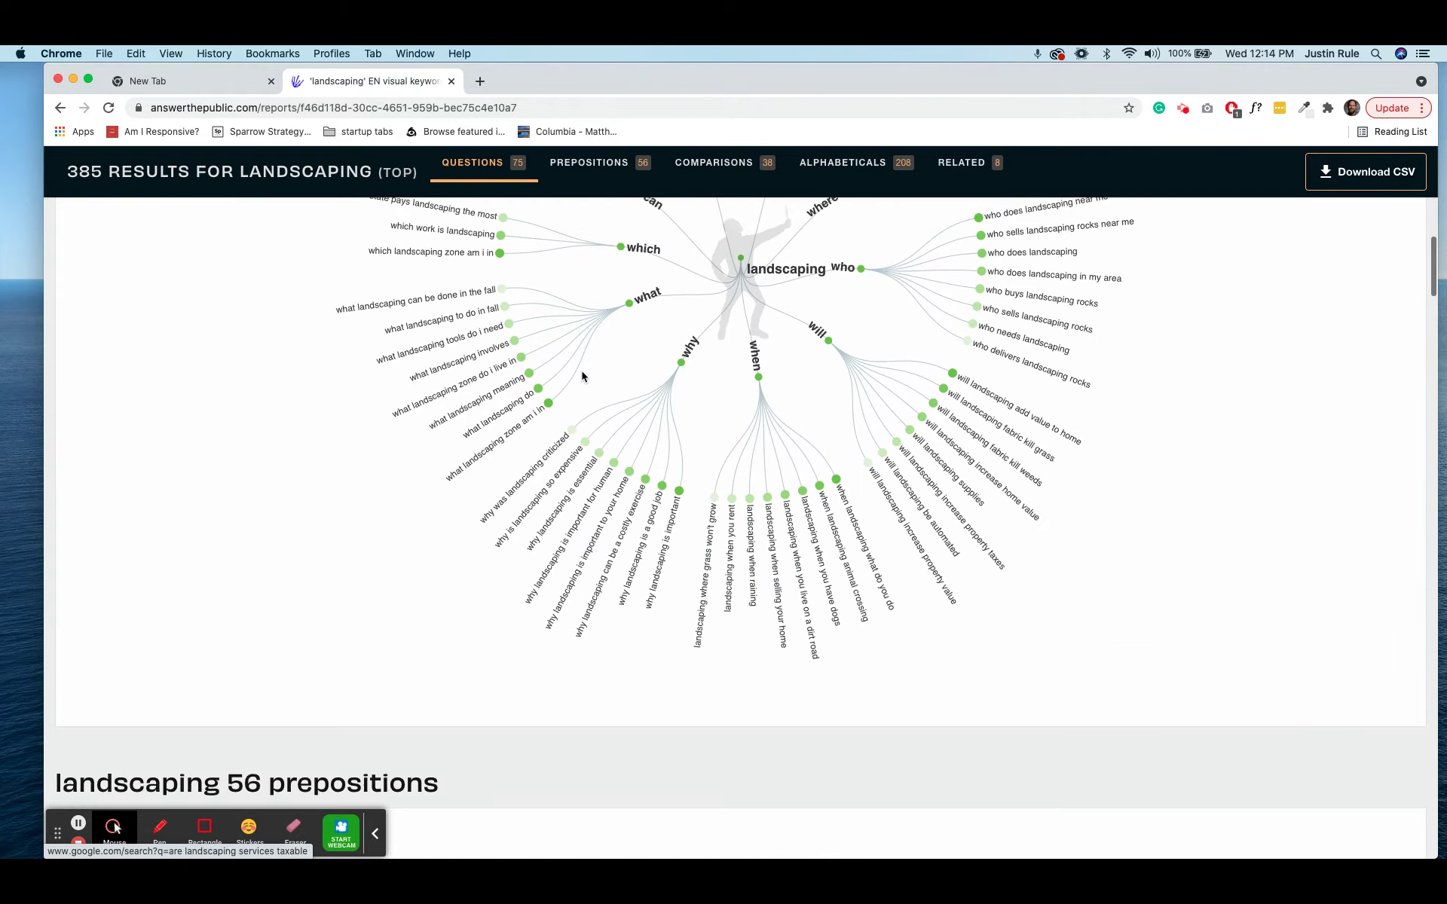
scroll(583, 375, "down", 9)
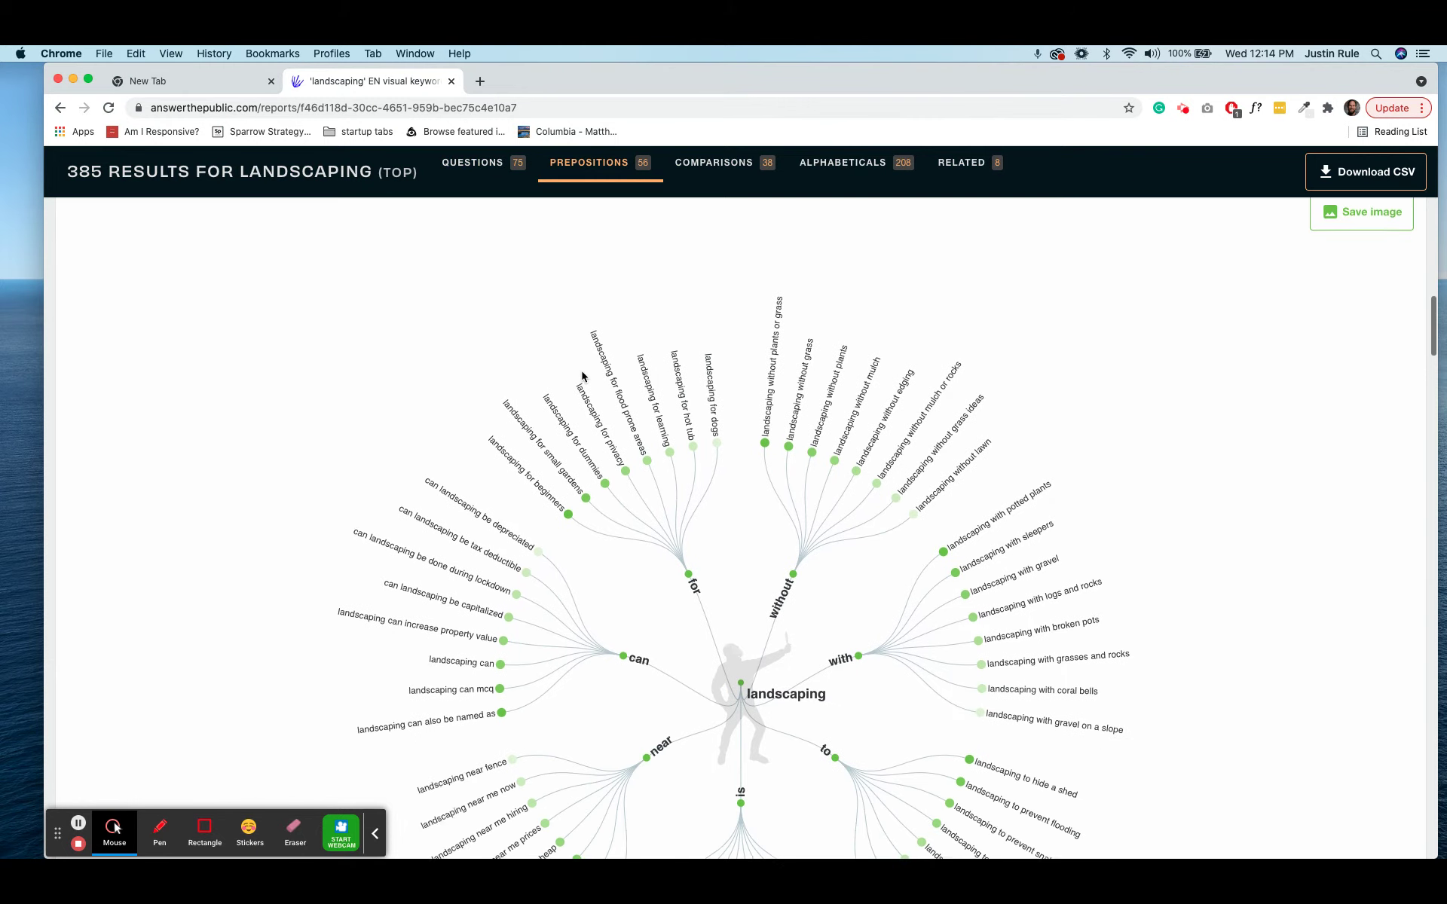
scroll(582, 376, "down", 1)
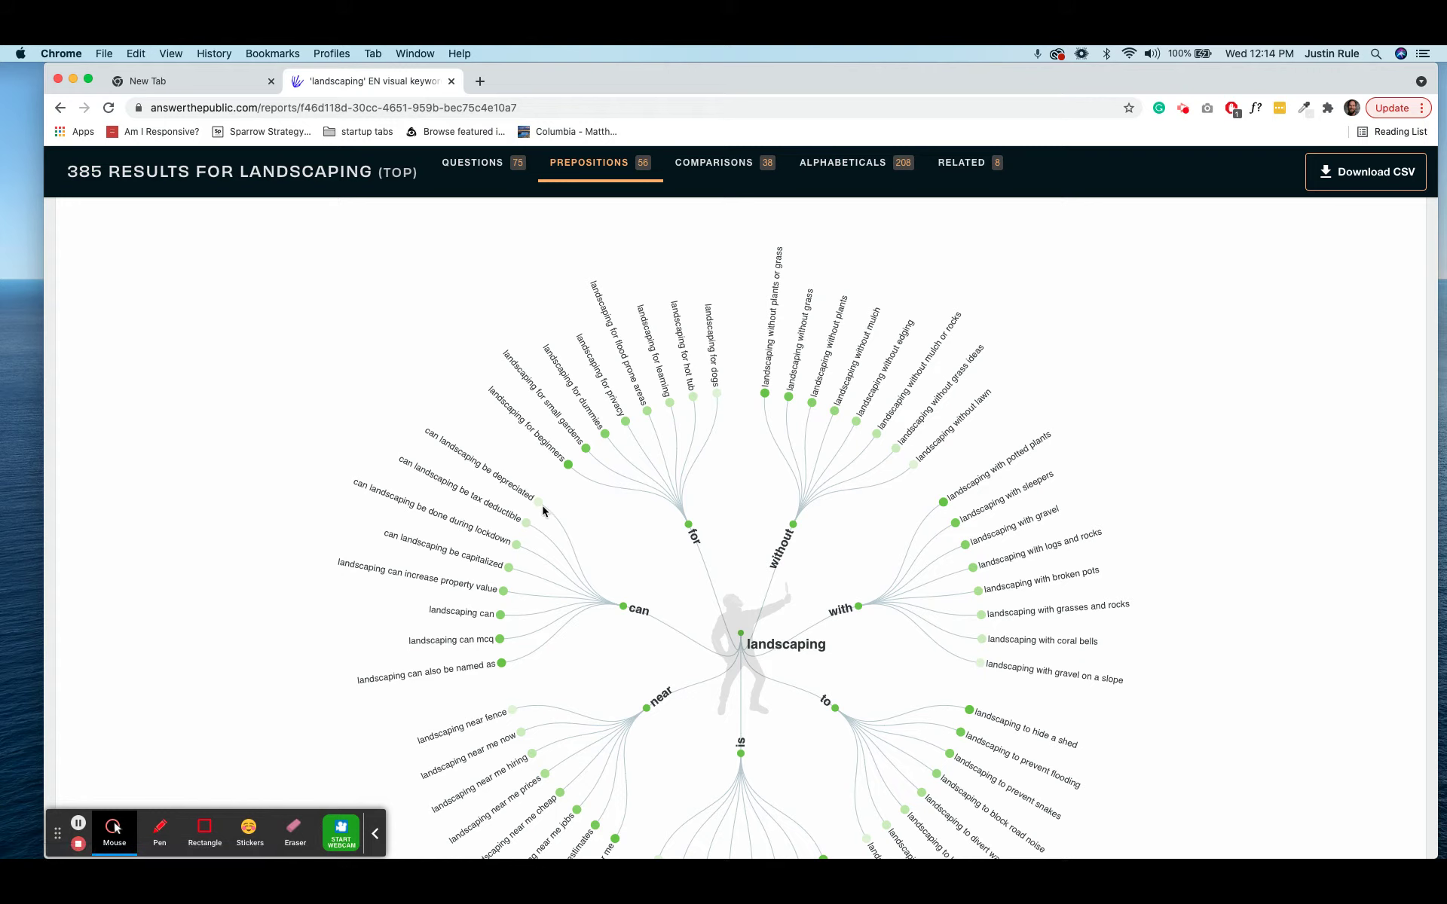
scroll(542, 510, "up", 9)
scroll(182, 520, "down", 4)
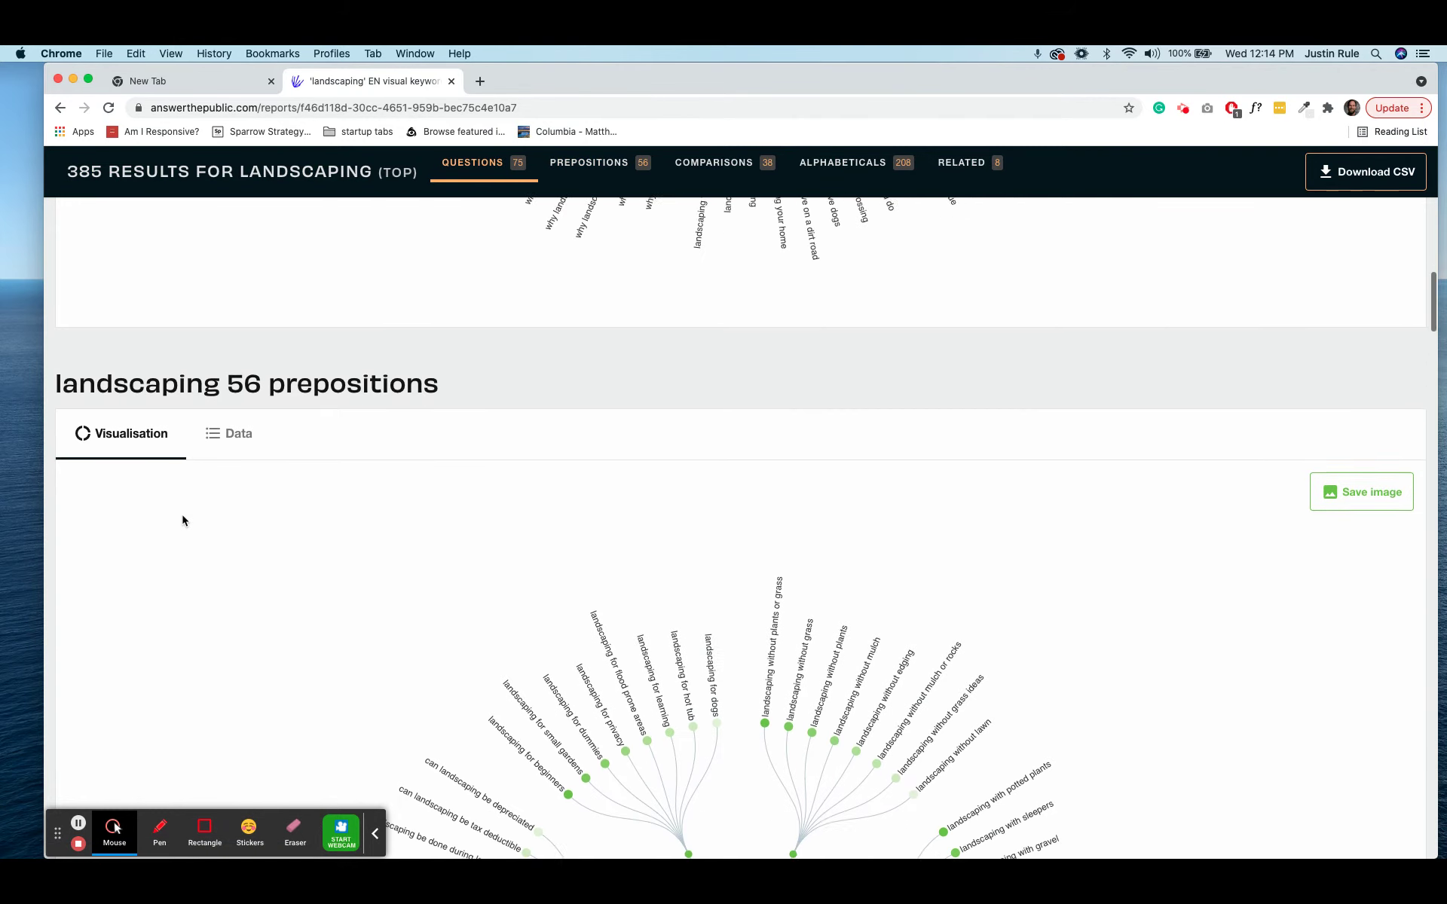
Switch the prepositions and questions to the Data view as plain lists
left_click(238, 333)
scroll(386, 437, "down", 2)
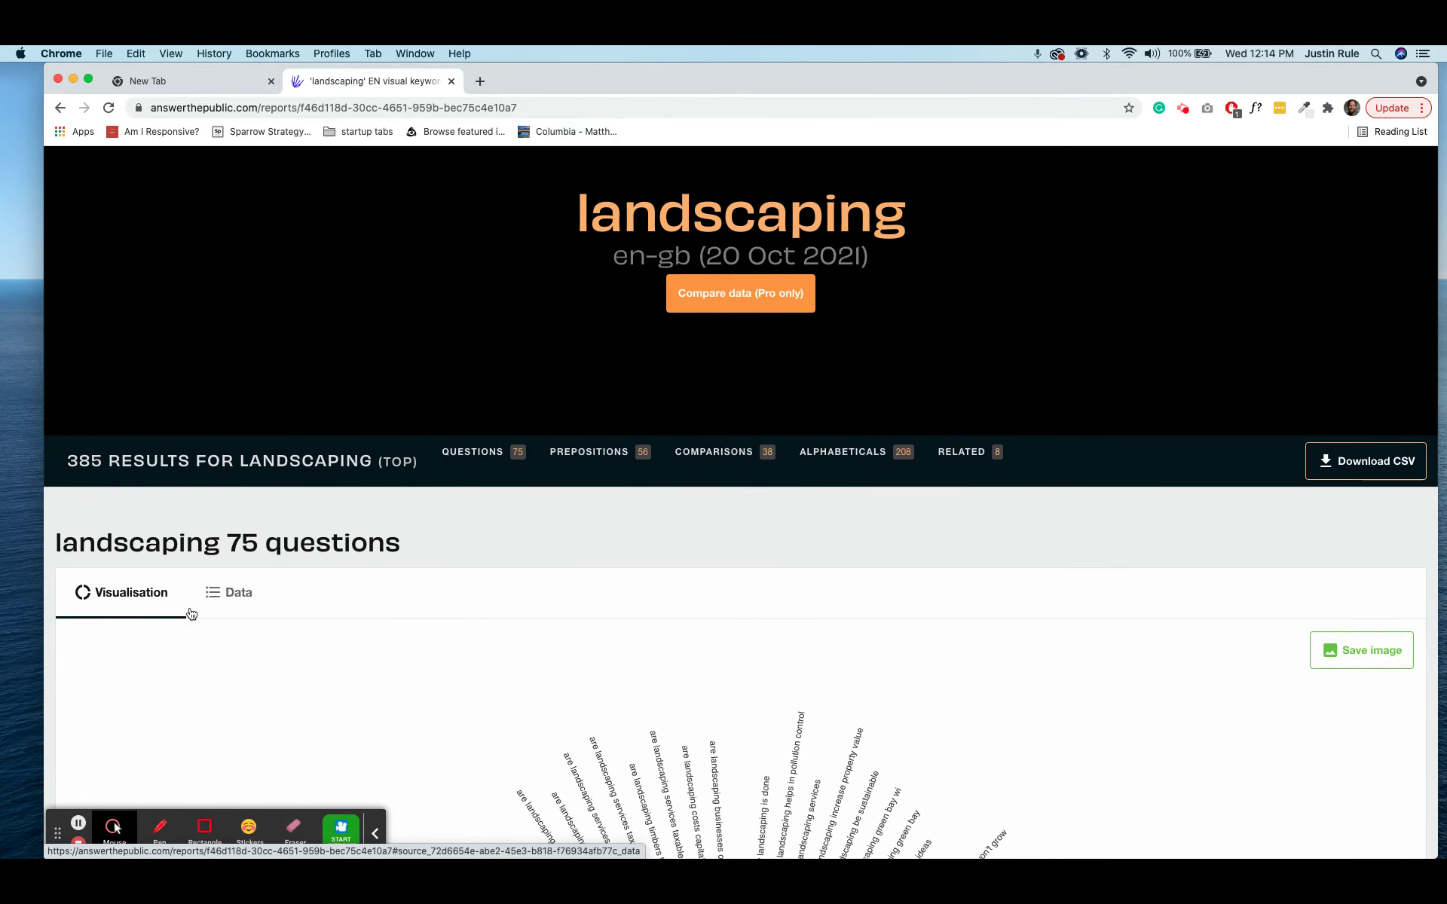
left_click(230, 593)
Show the 38 landscaping comparisons as a Data list
scroll(284, 614, "down", 6)
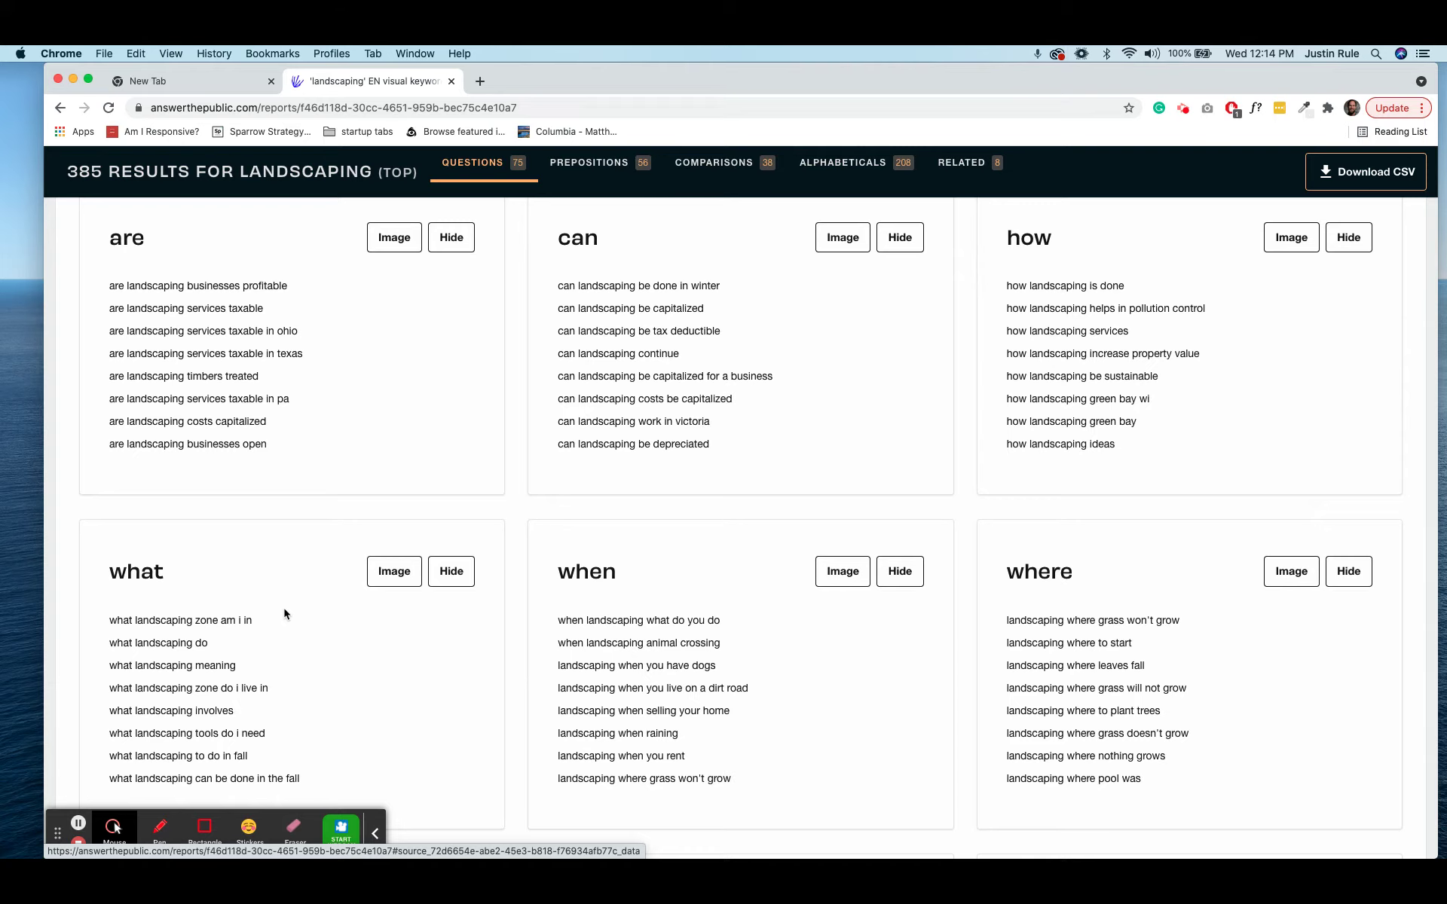
scroll(284, 614, "up", 6)
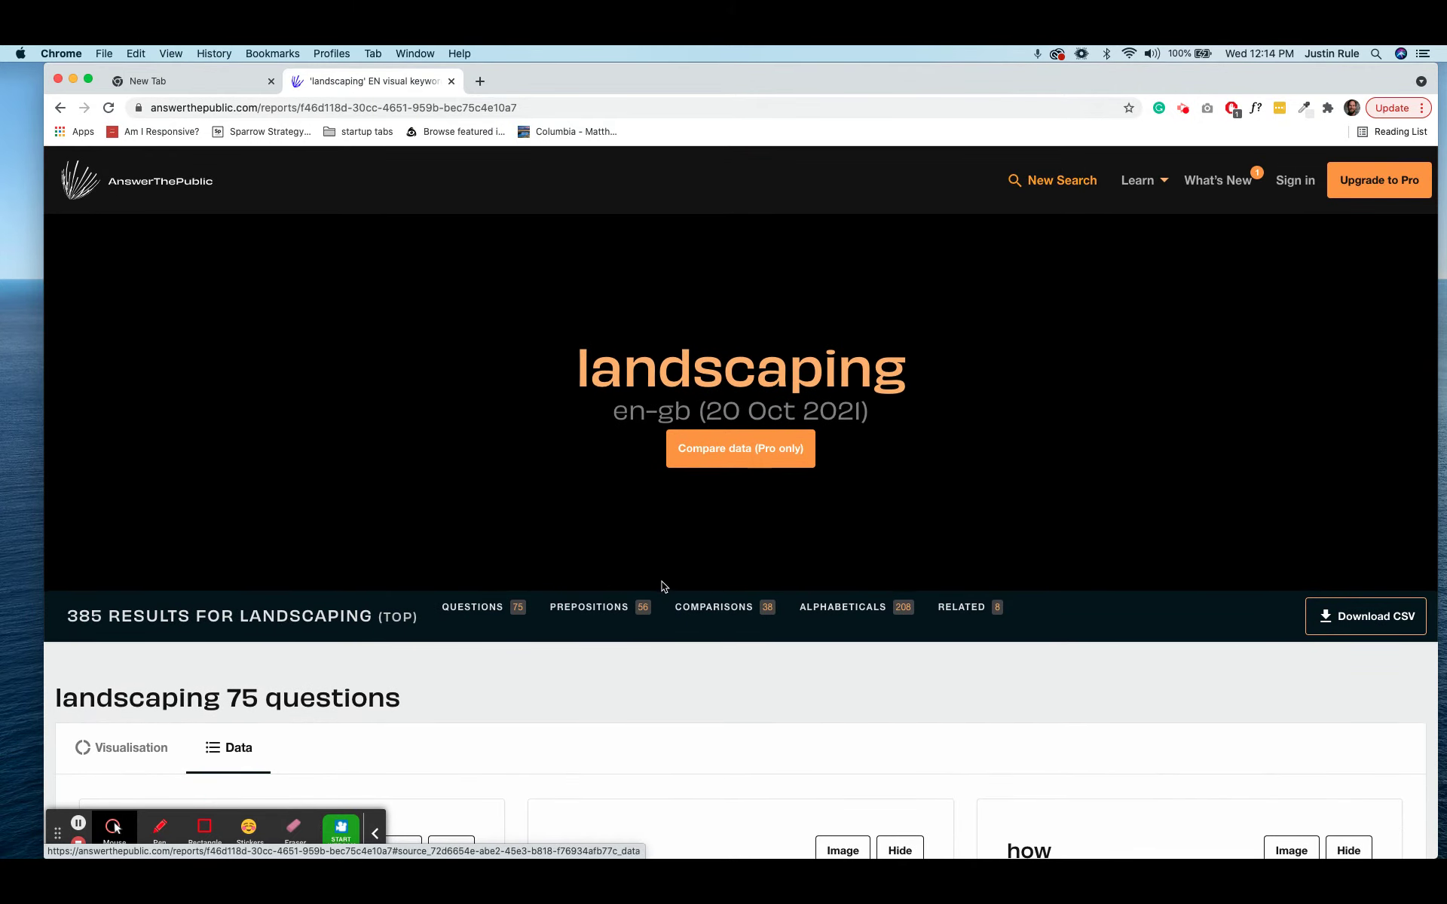
left_click(708, 610)
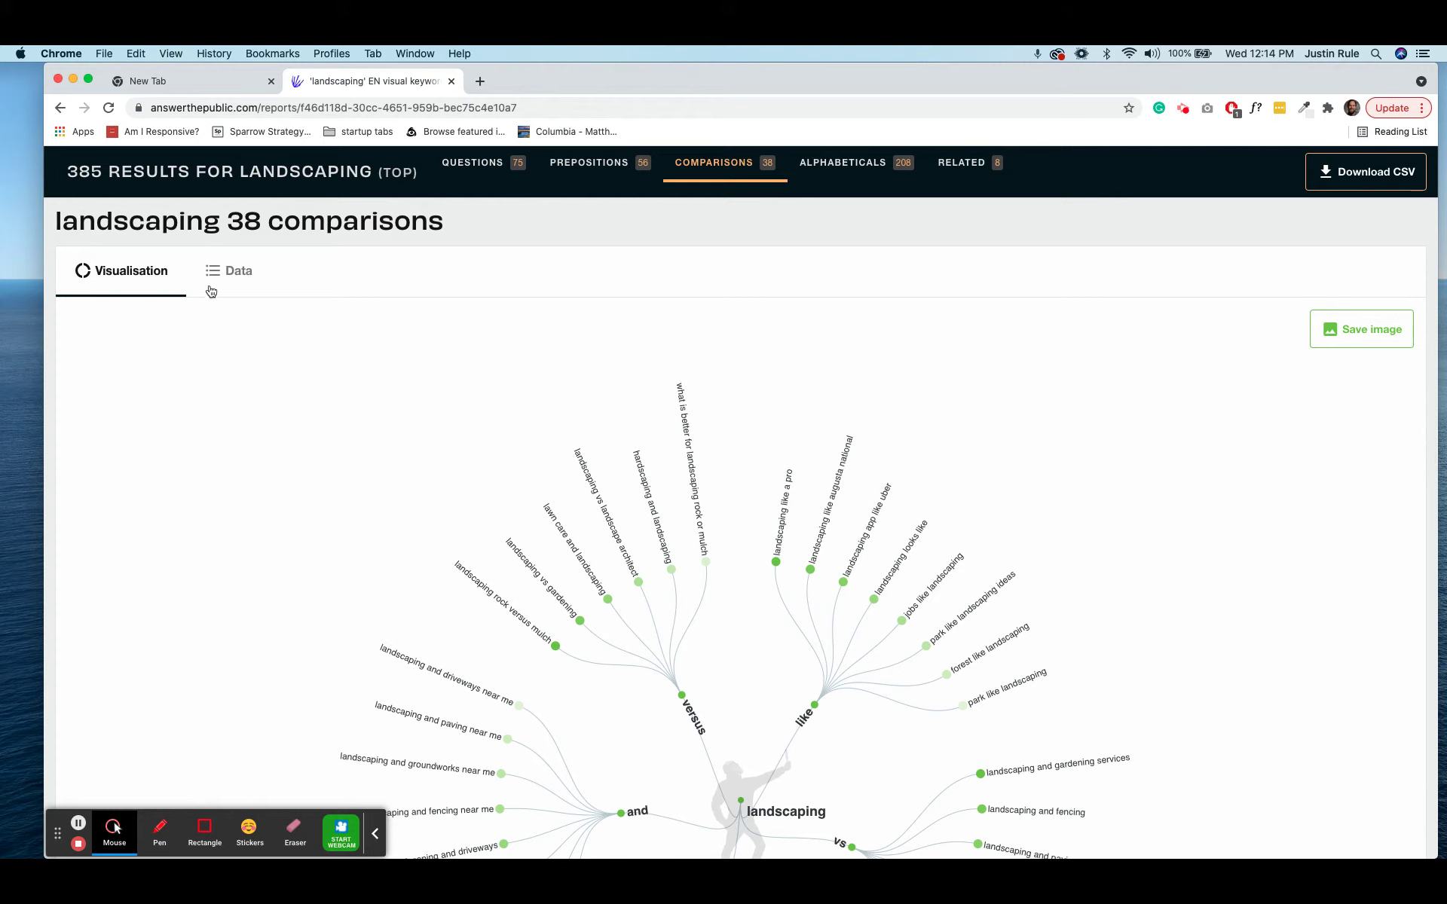
left_click(231, 272)
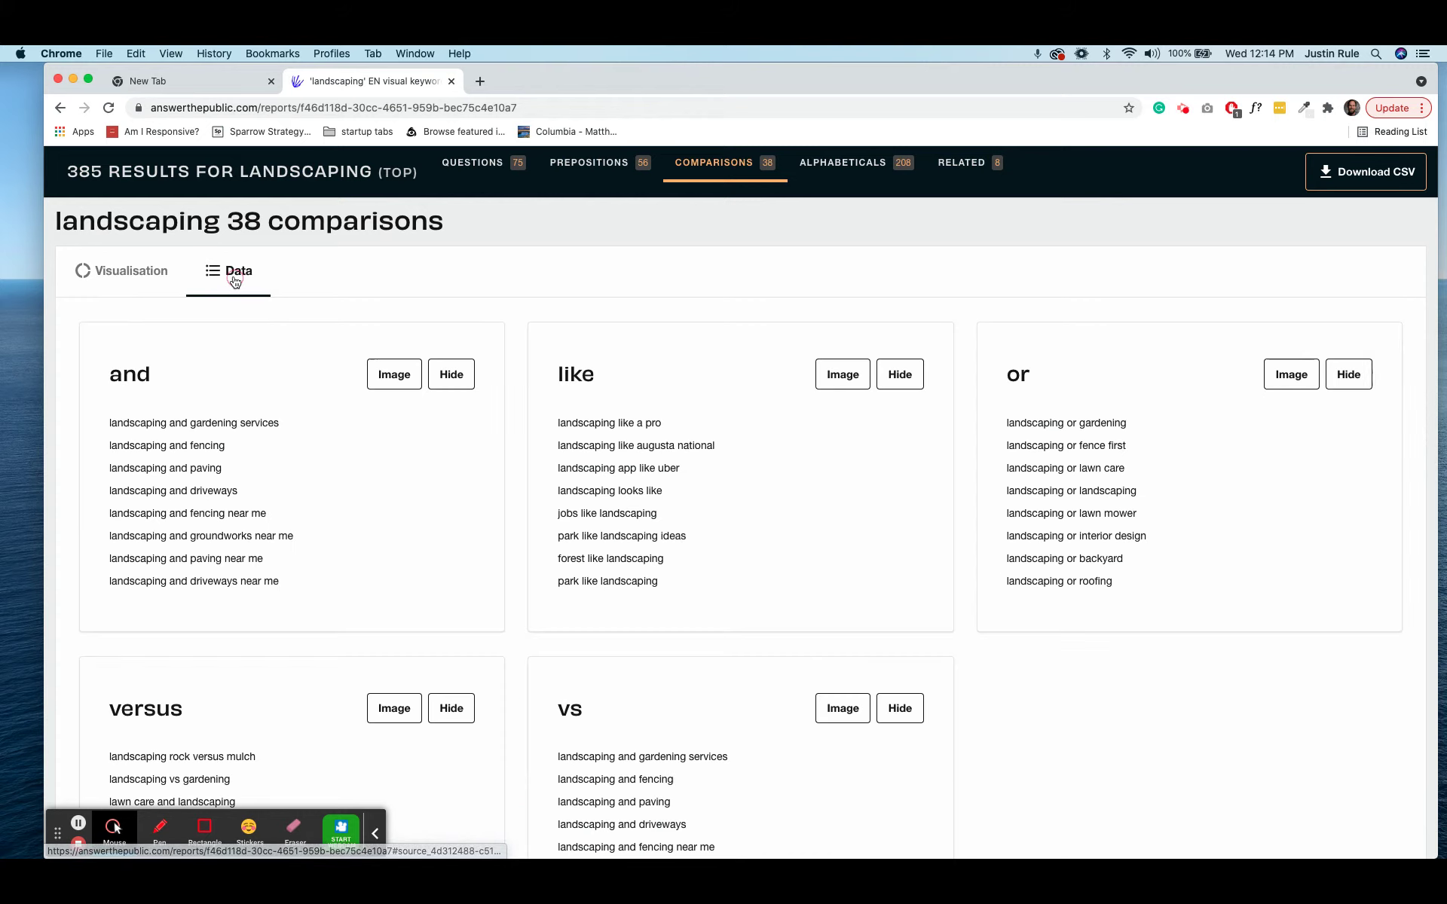
left_click(479, 83)
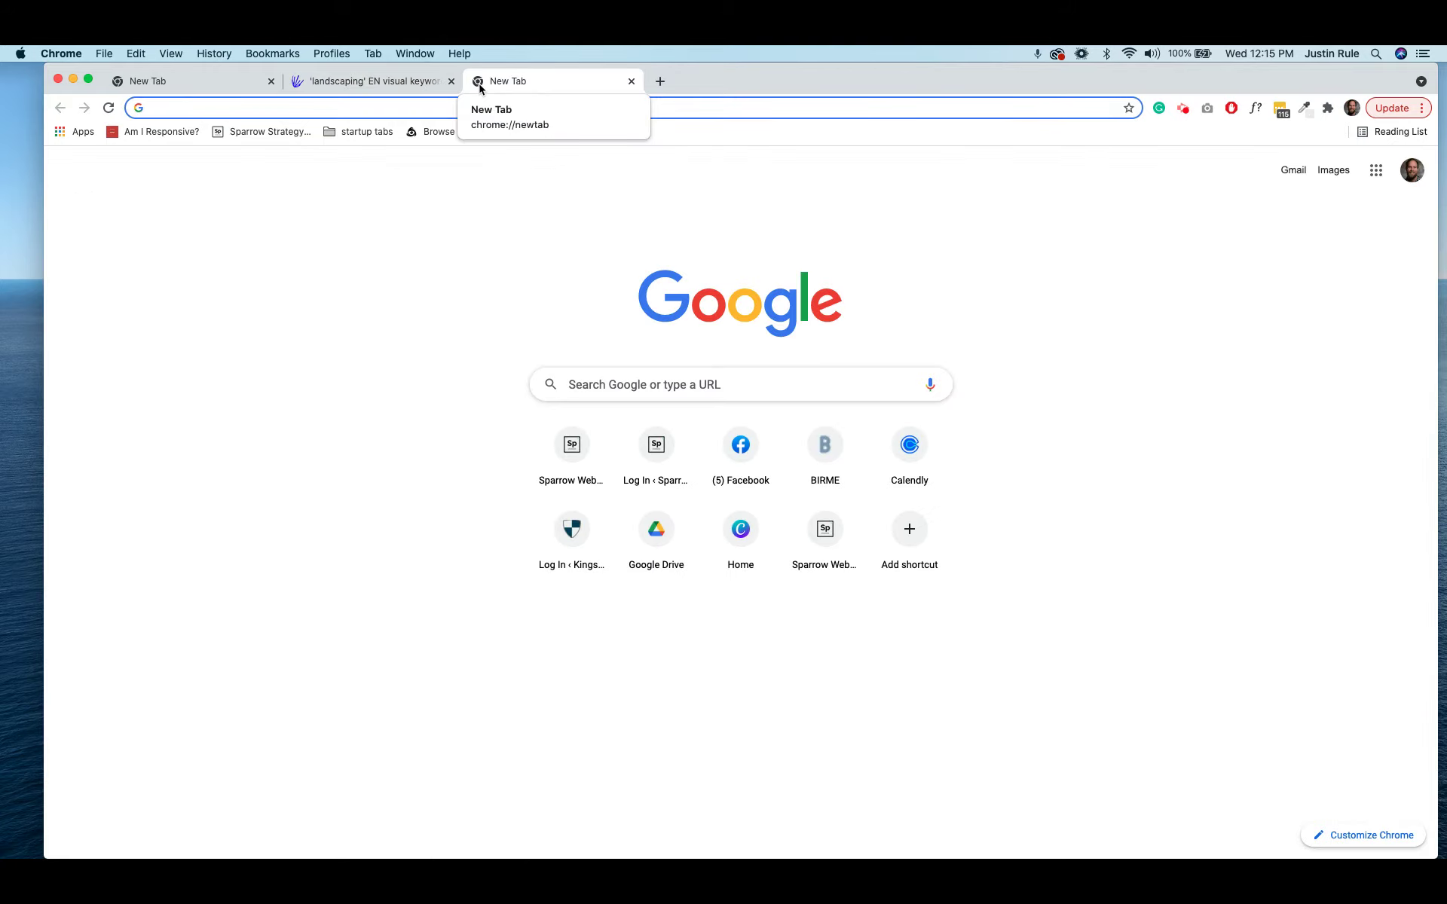
Go to sparrowwebsites.com and scroll its Library page of recent articles
left_click(547, 110)
type("sparrowwebsites.com")
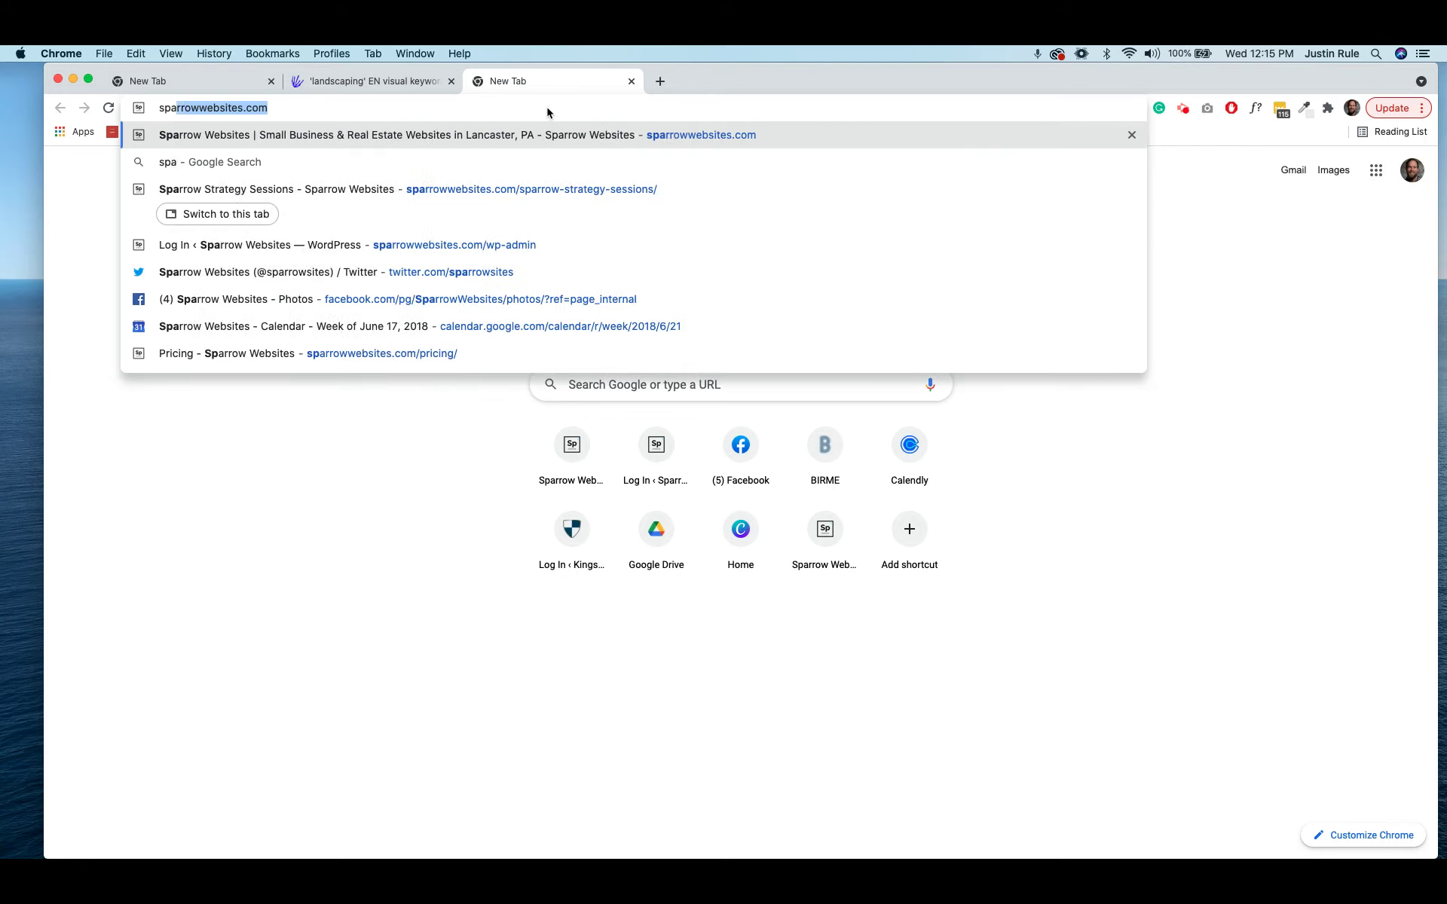
key("Return")
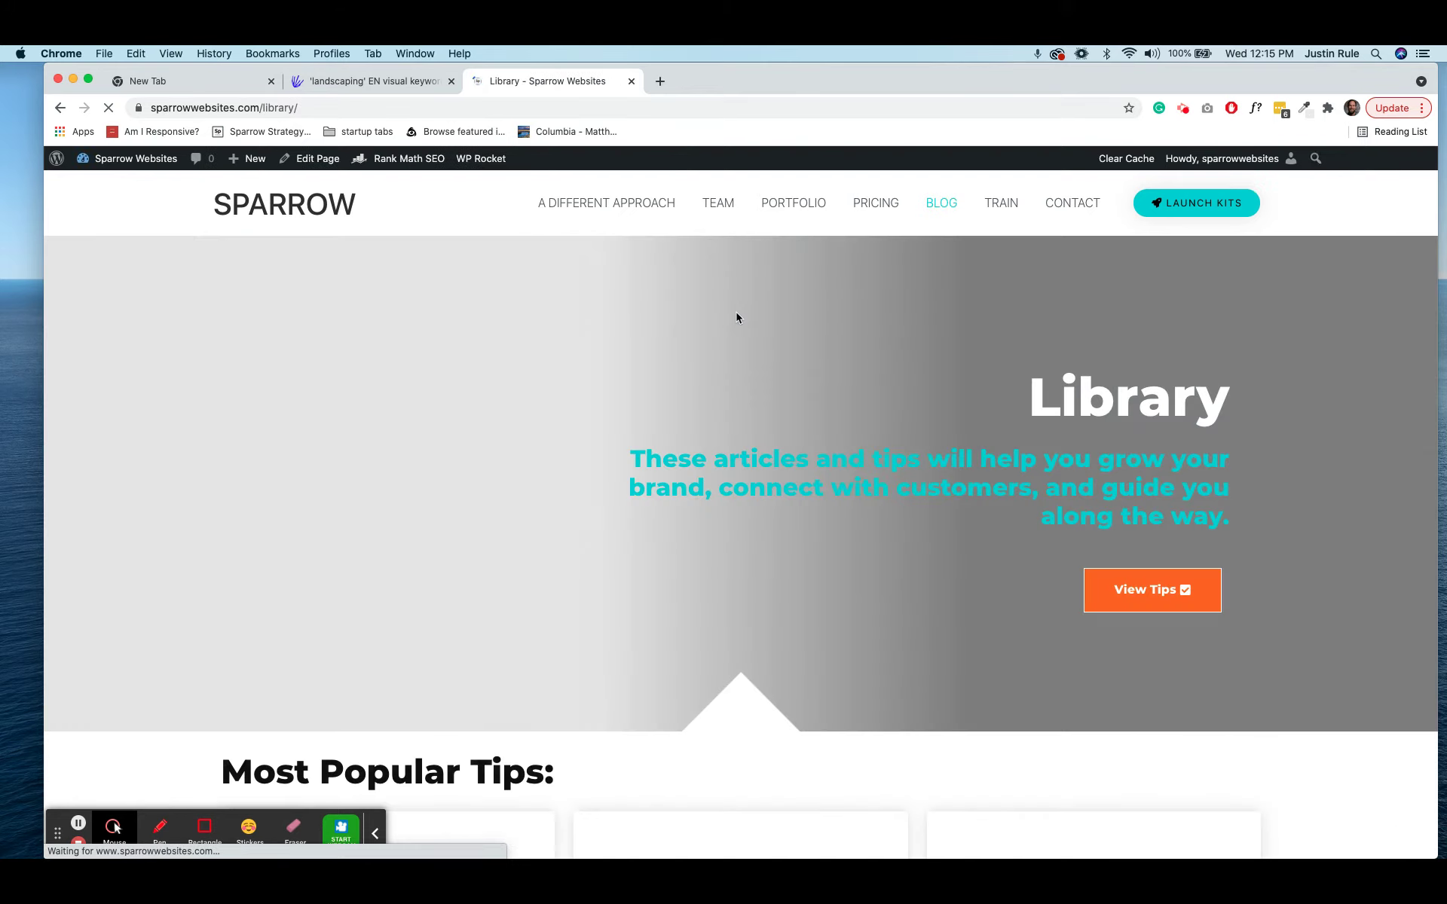
scroll(736, 312, "down", 3)
scroll(735, 312, "down", 15)
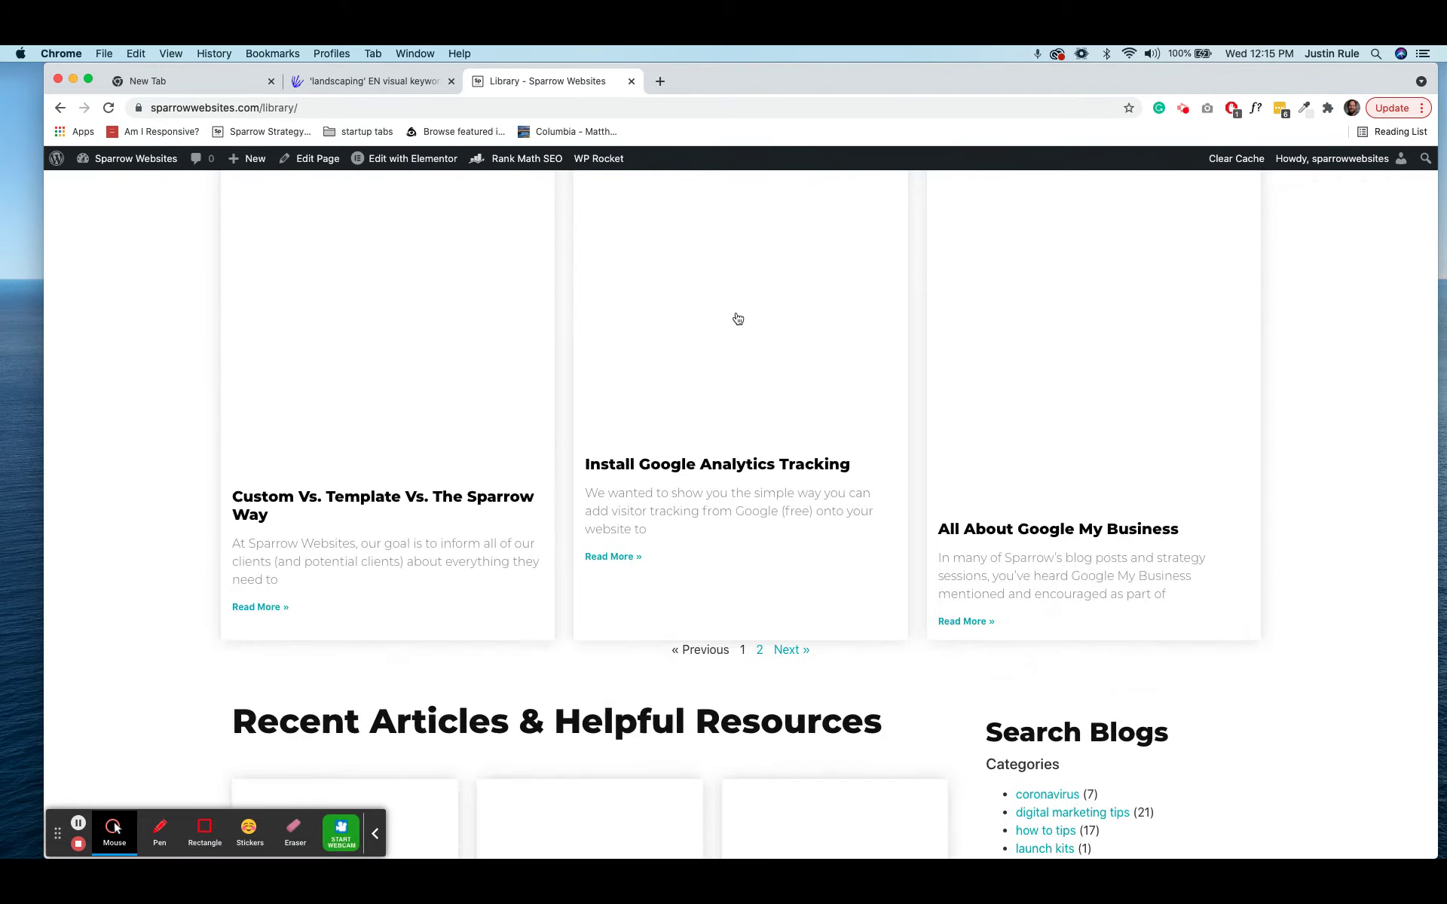
scroll(736, 312, "up", 6)
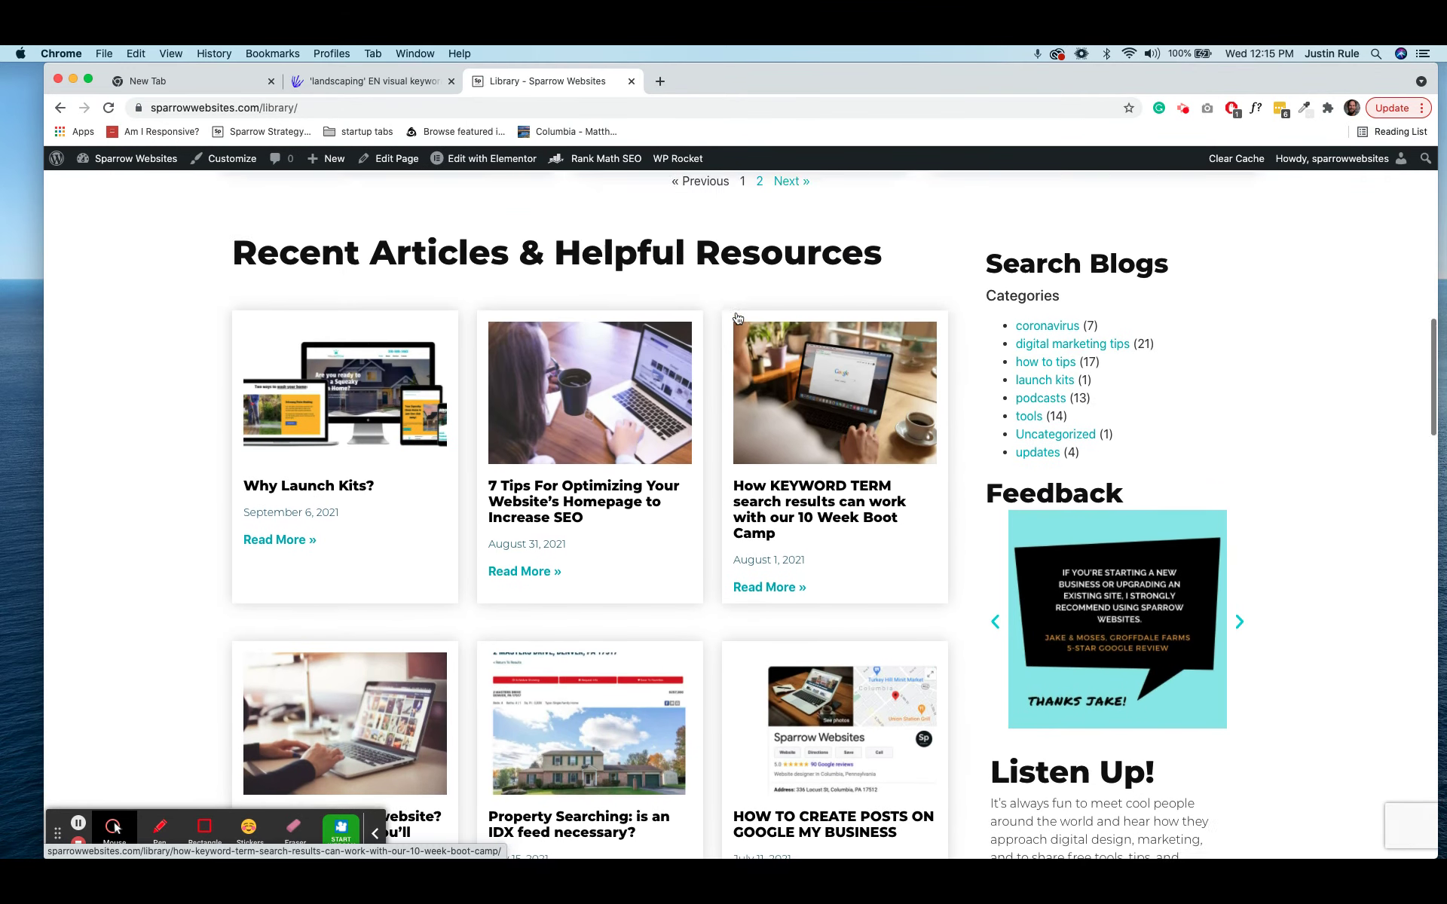
scroll(738, 313, "up", 2)
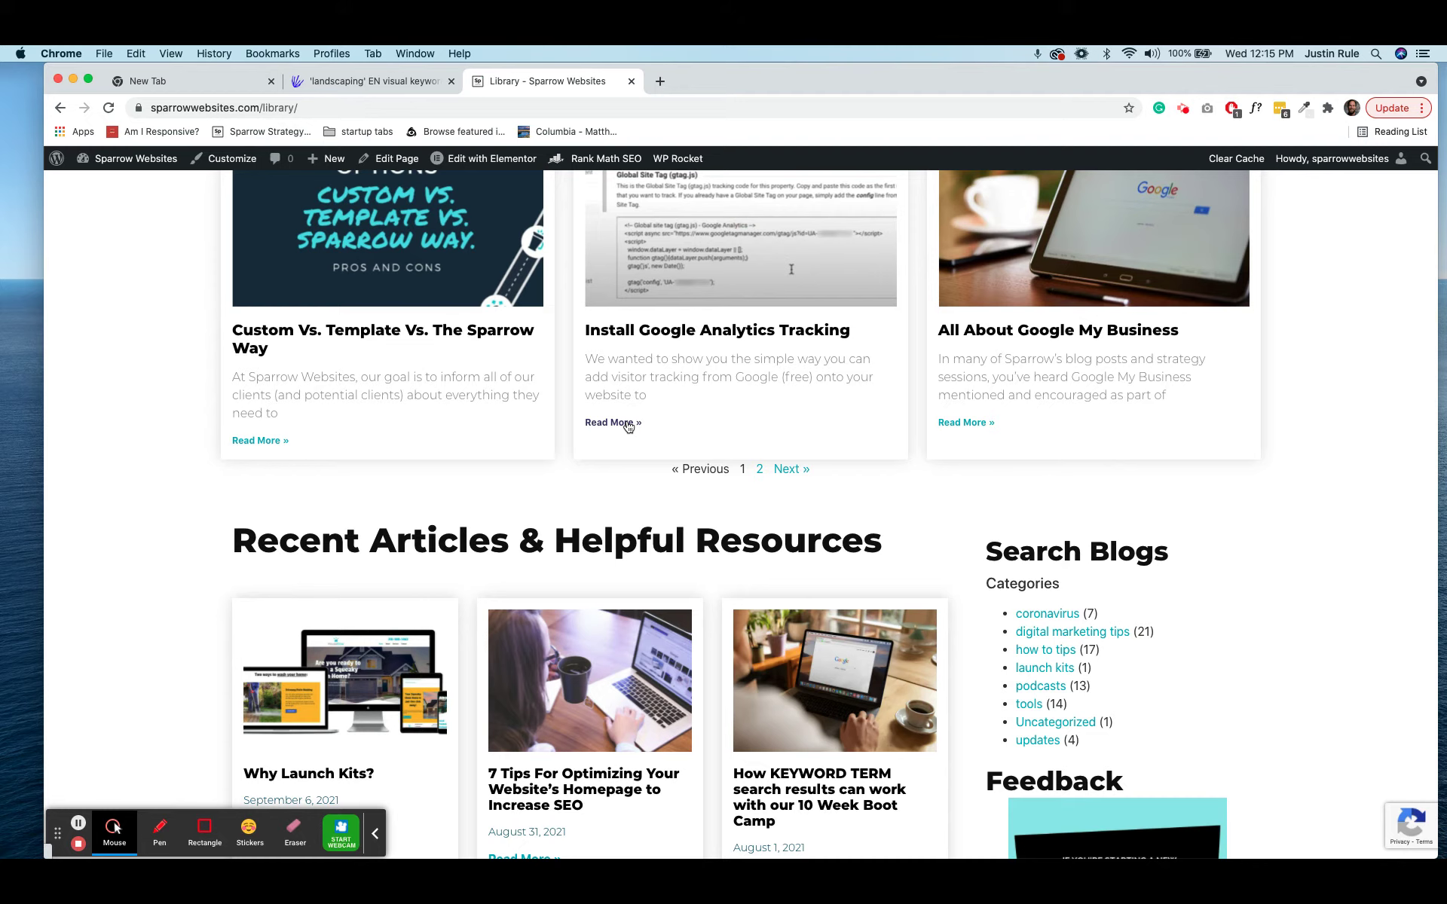
left_click(642, 339)
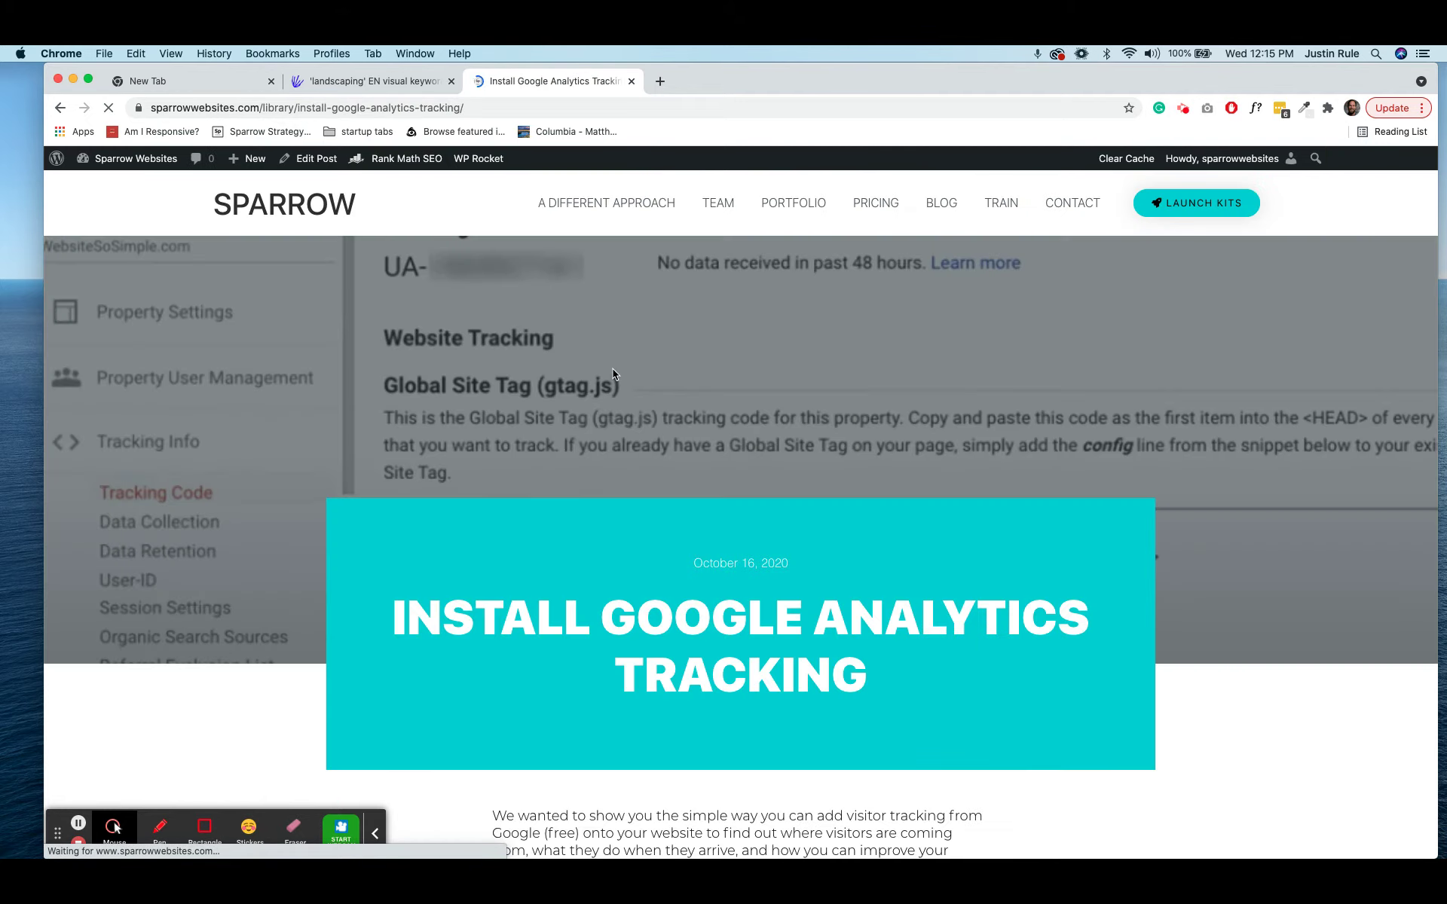
scroll(570, 488, "down", 6)
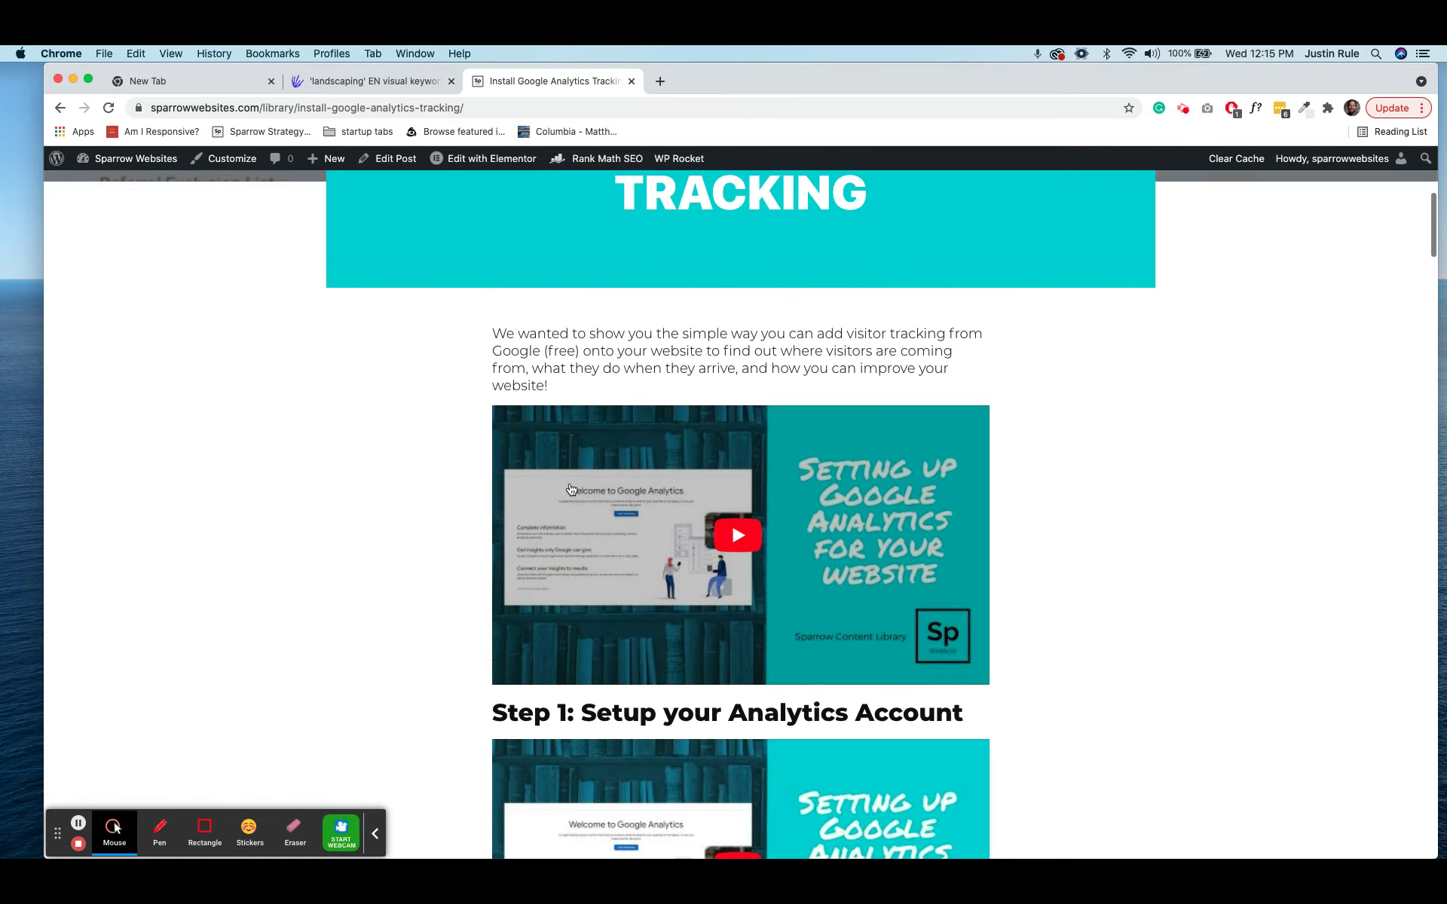
scroll(569, 489, "down", 8)
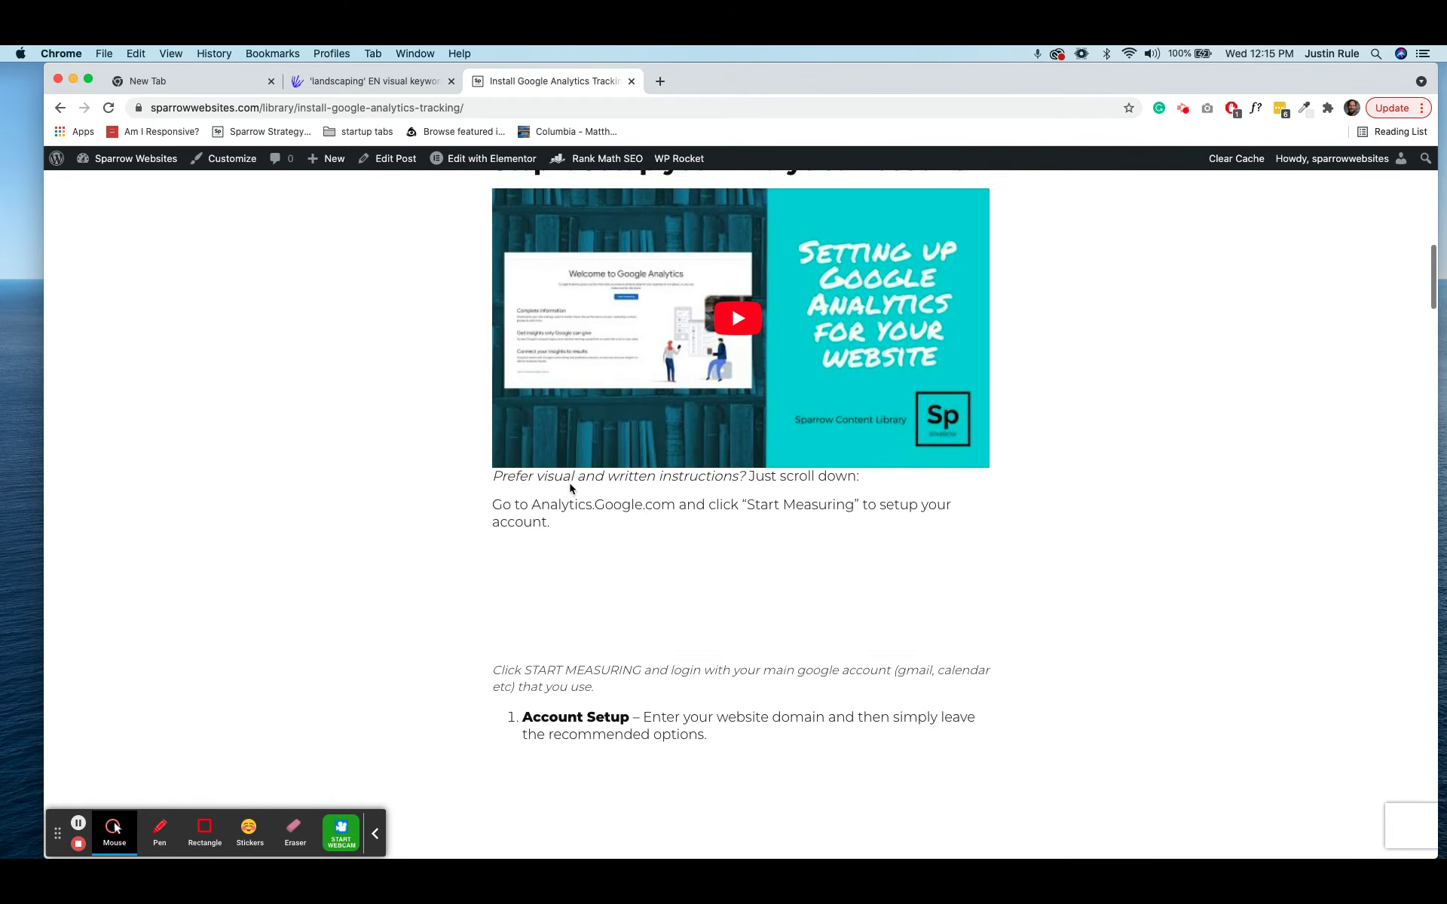
scroll(569, 488, "down", 3)
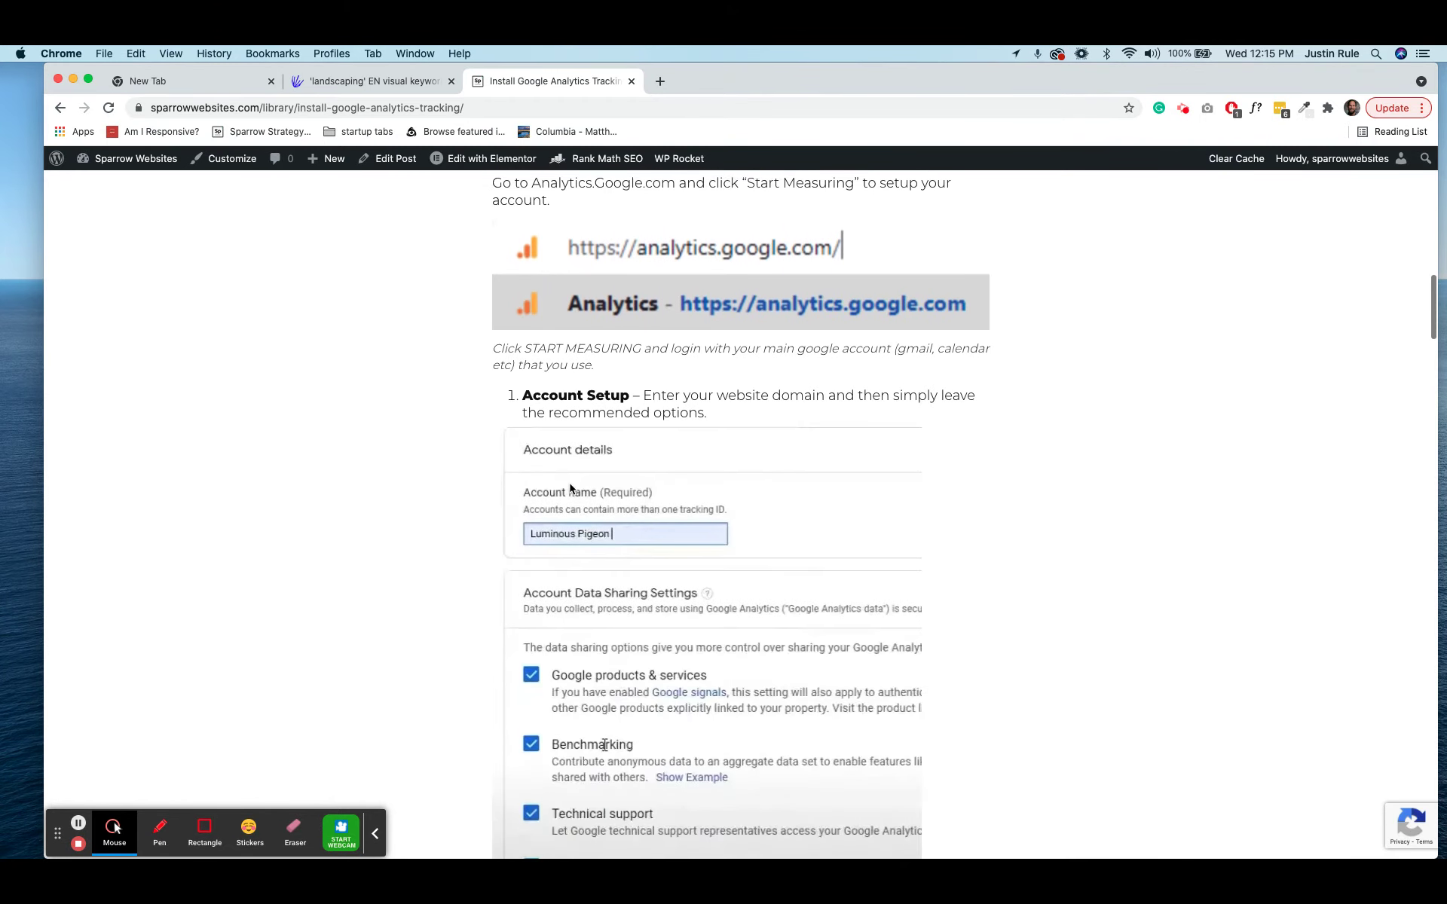
scroll(570, 488, "down", 3)
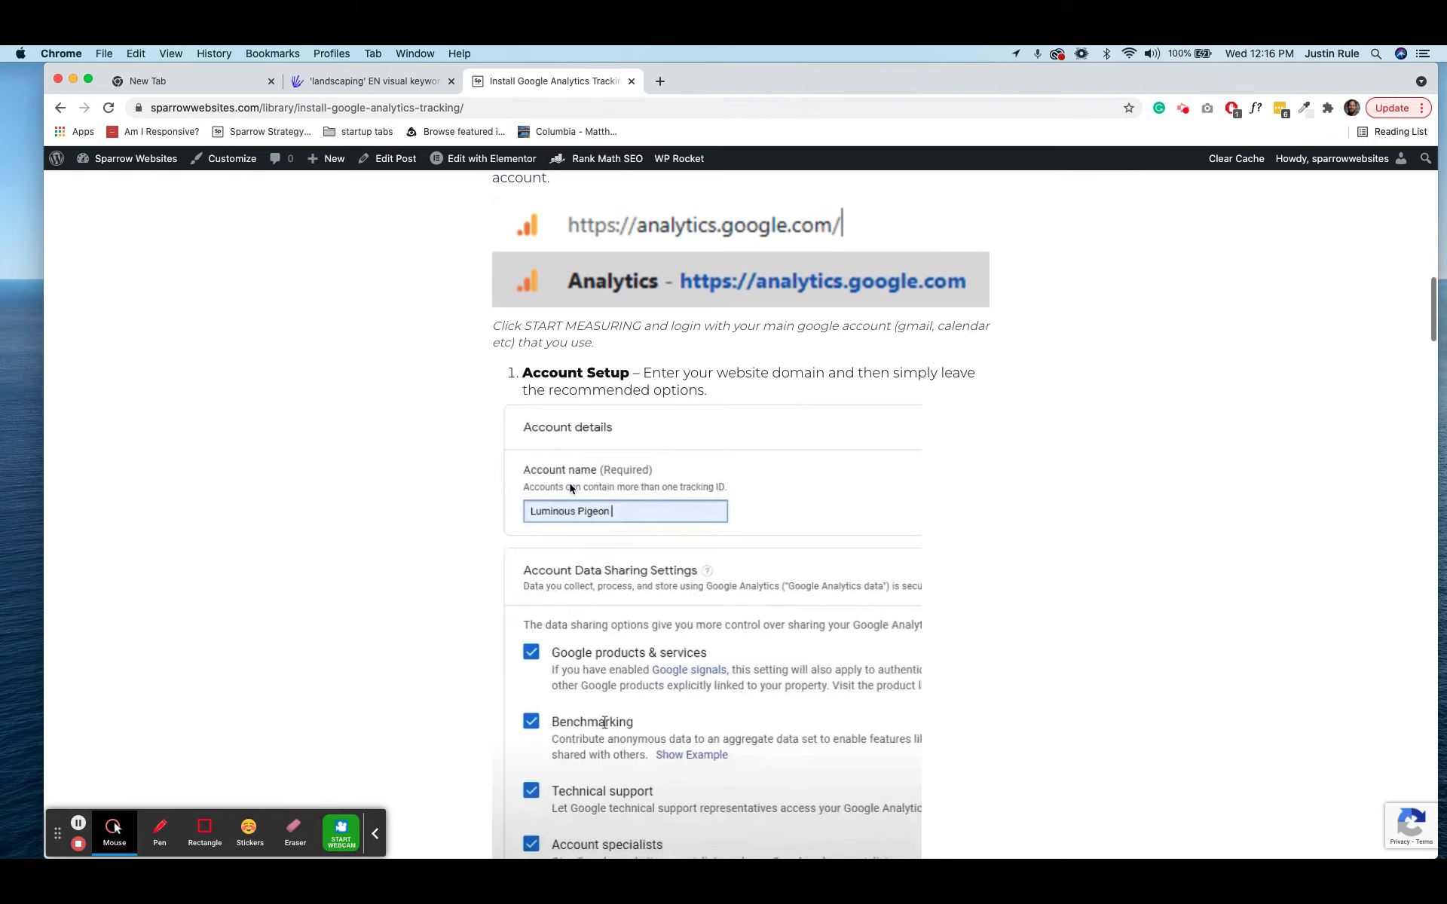
scroll(569, 489, "down", 4)
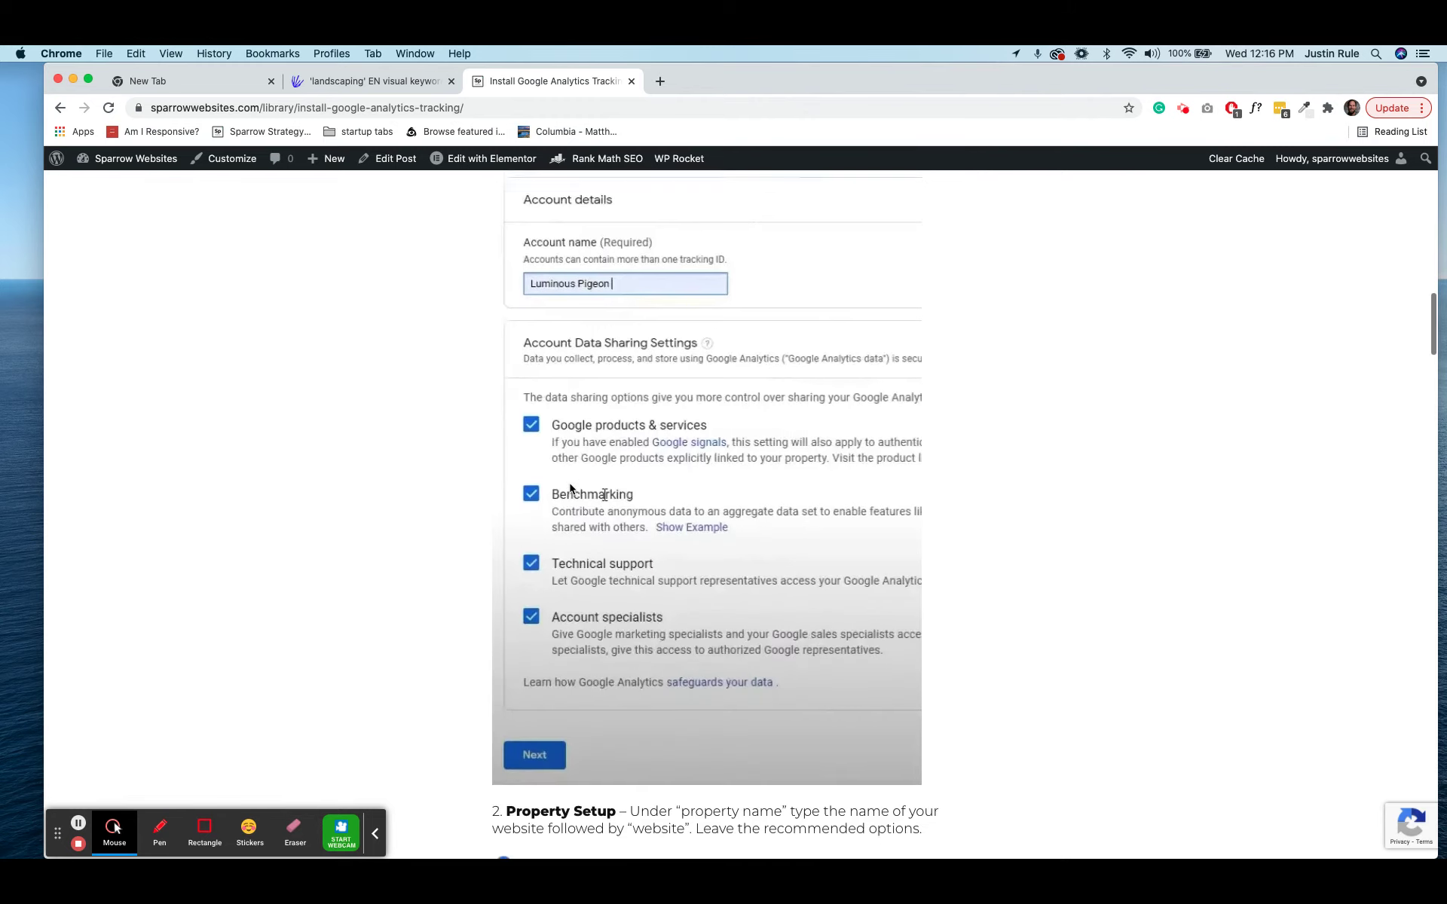
scroll(569, 488, "down", 8)
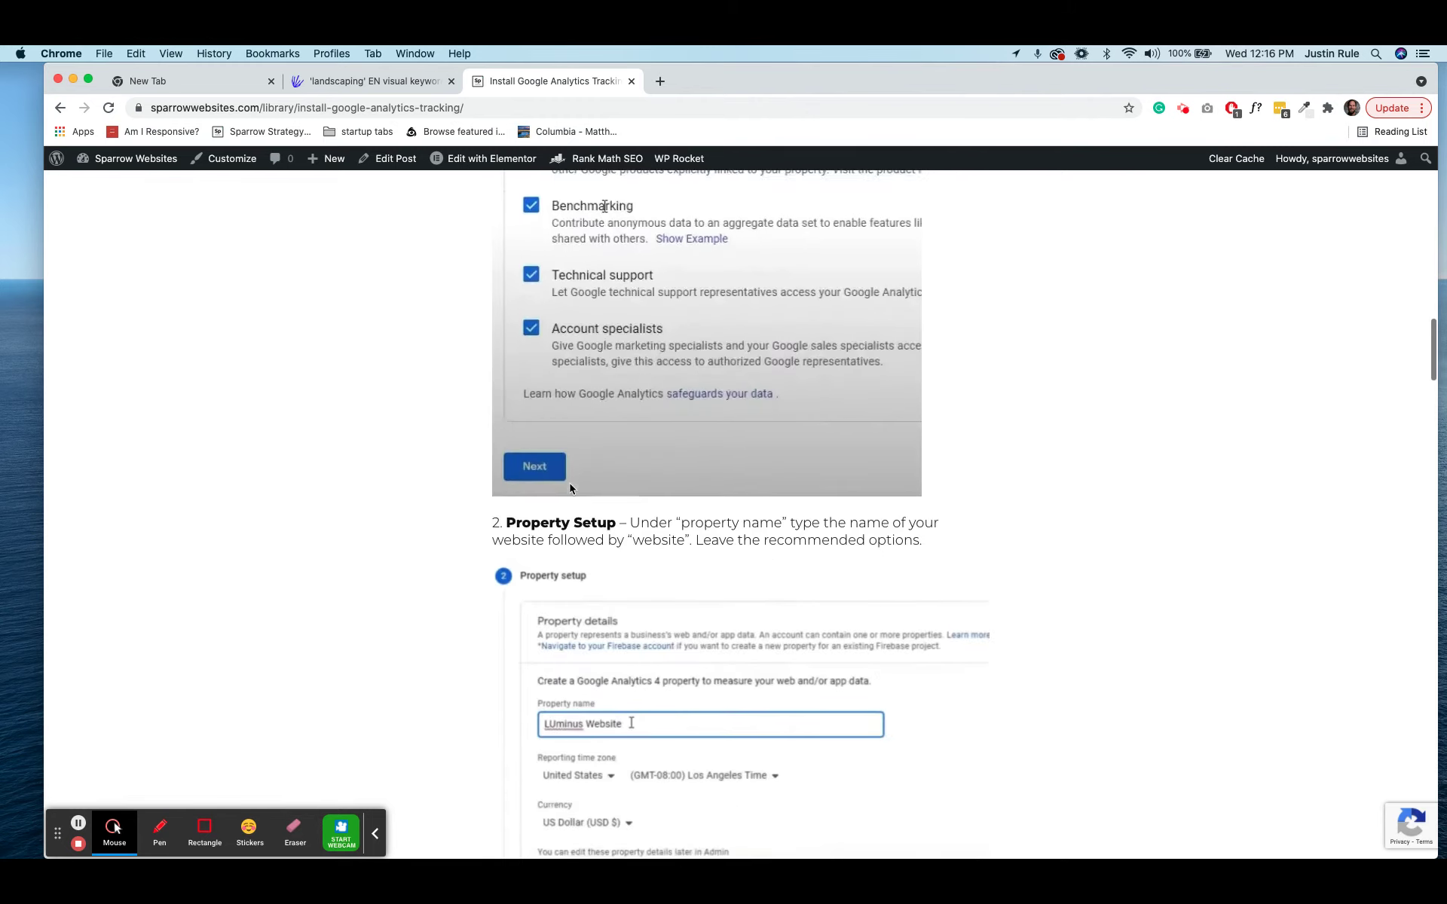
scroll(570, 488, "down", 6)
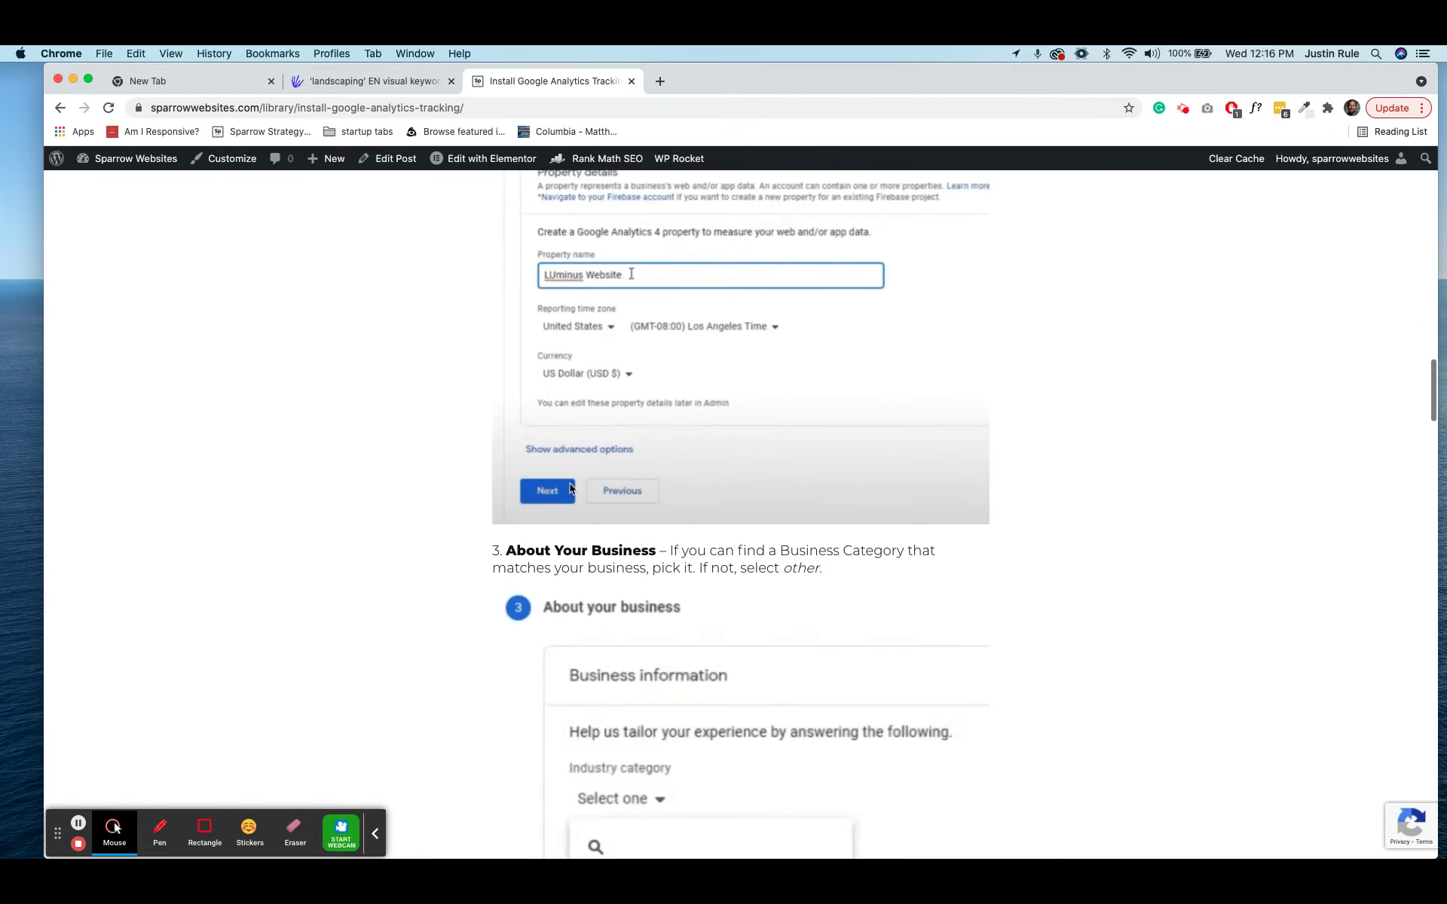
scroll(570, 488, "down", 9)
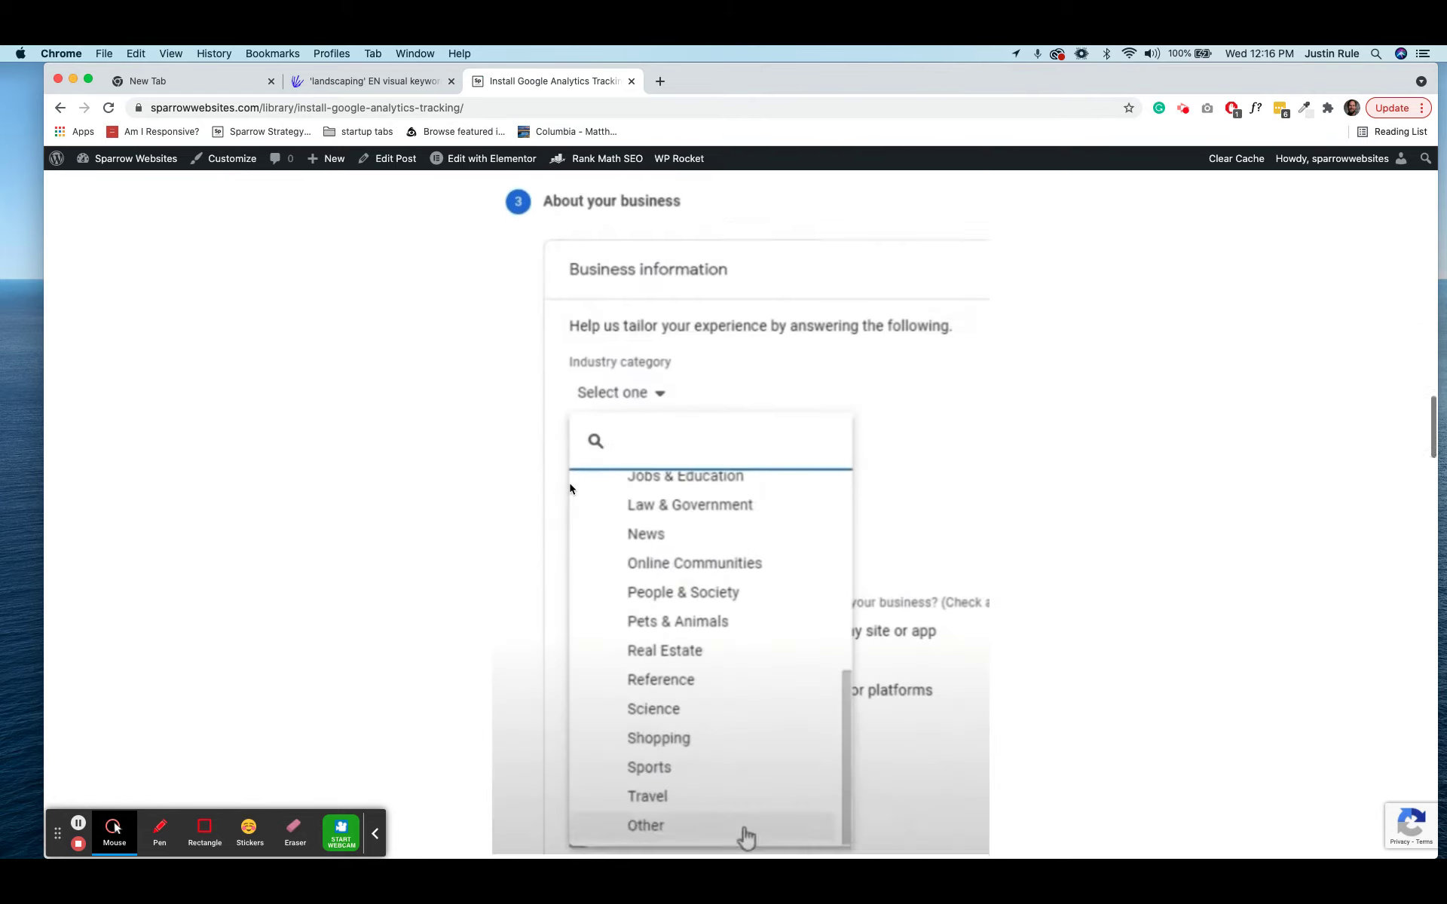
scroll(570, 488, "down", 8)
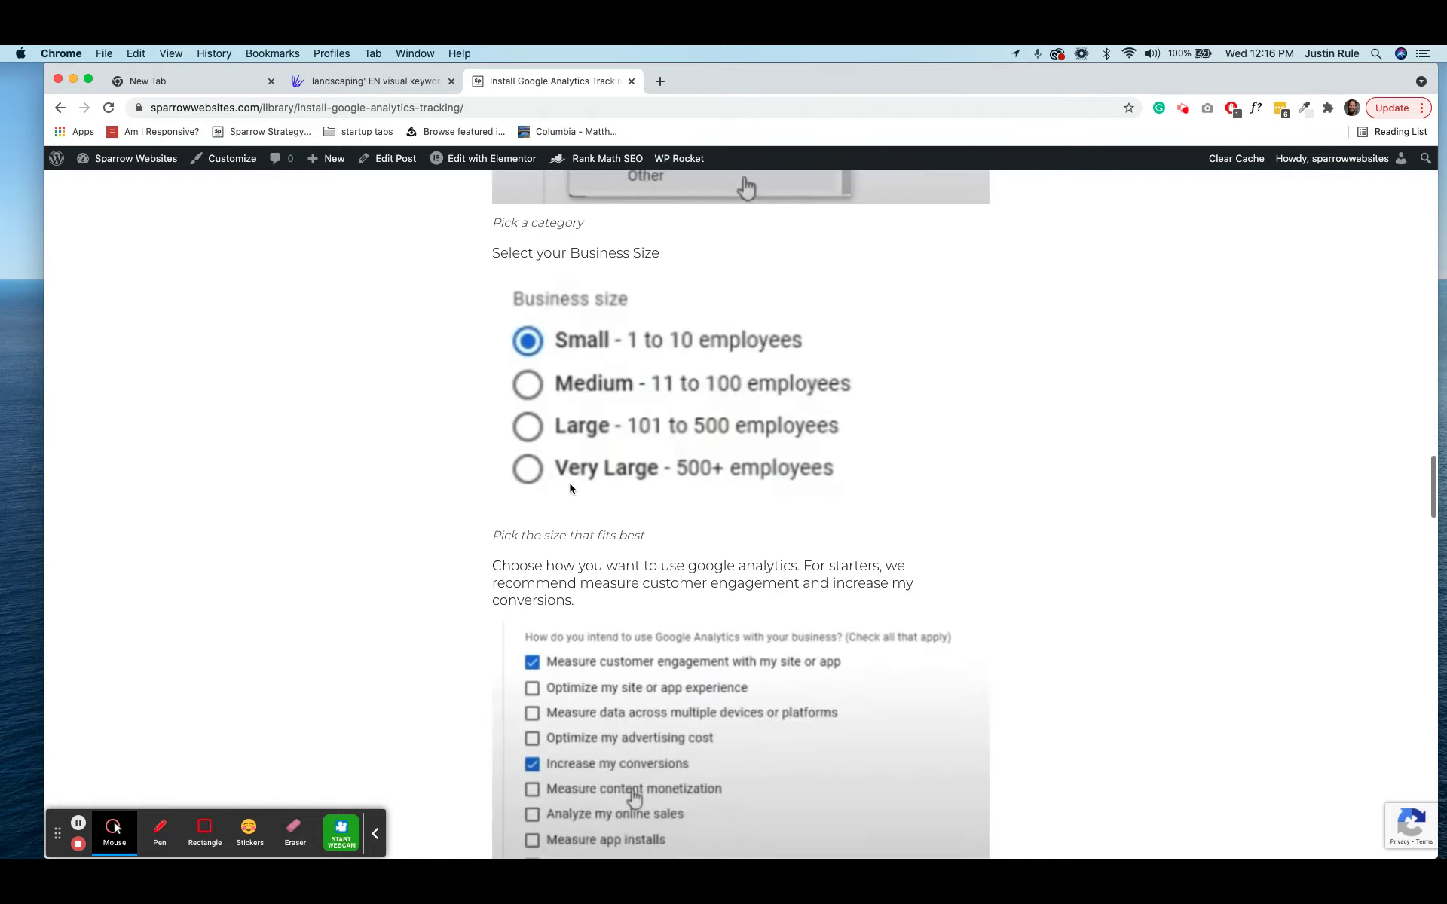
scroll(570, 488, "down", 9)
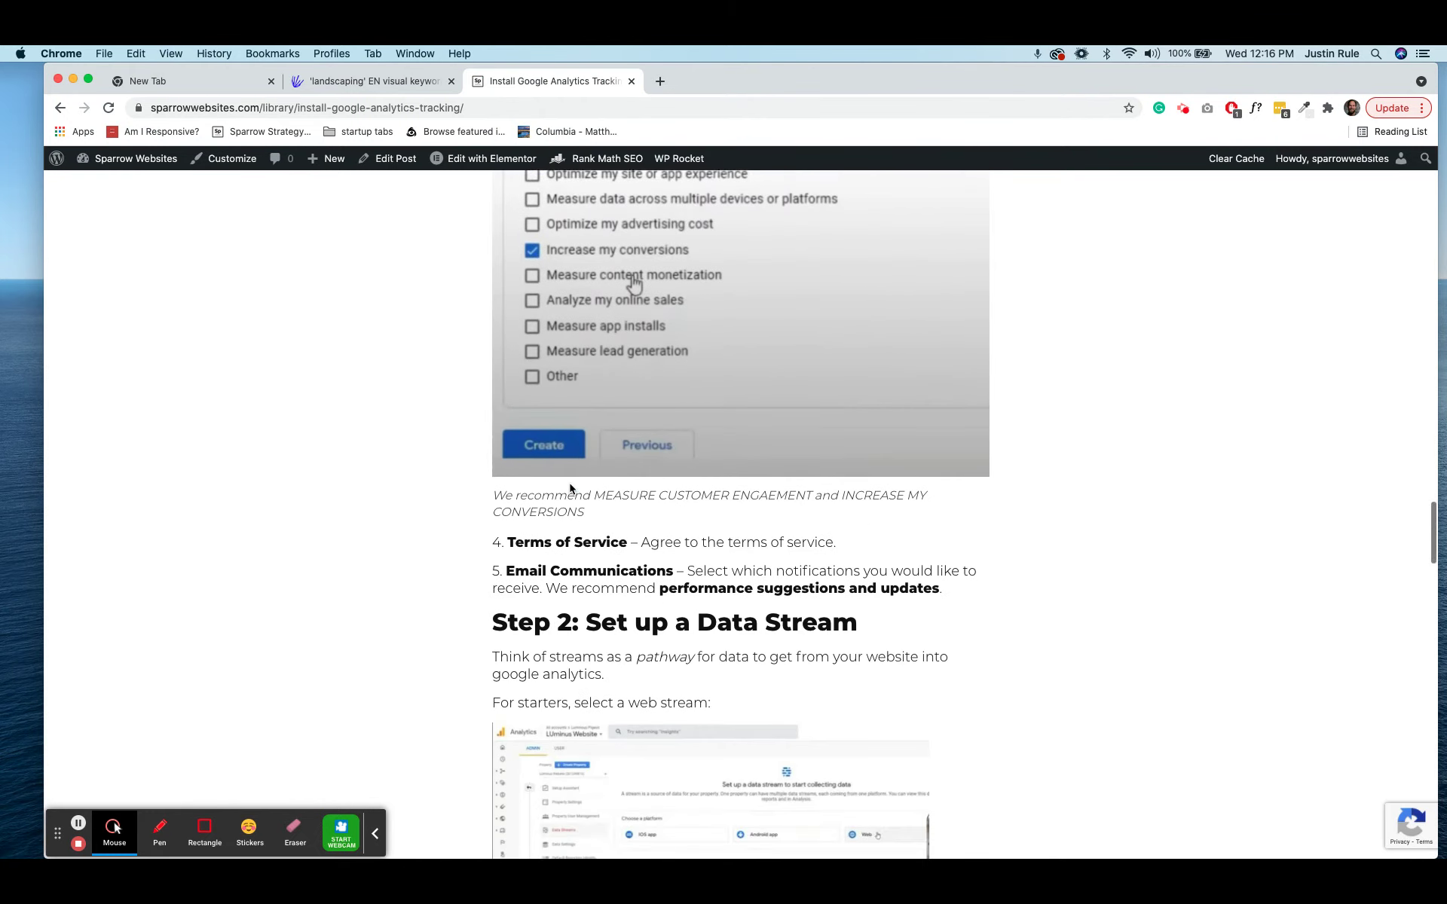
scroll(569, 488, "down", 8)
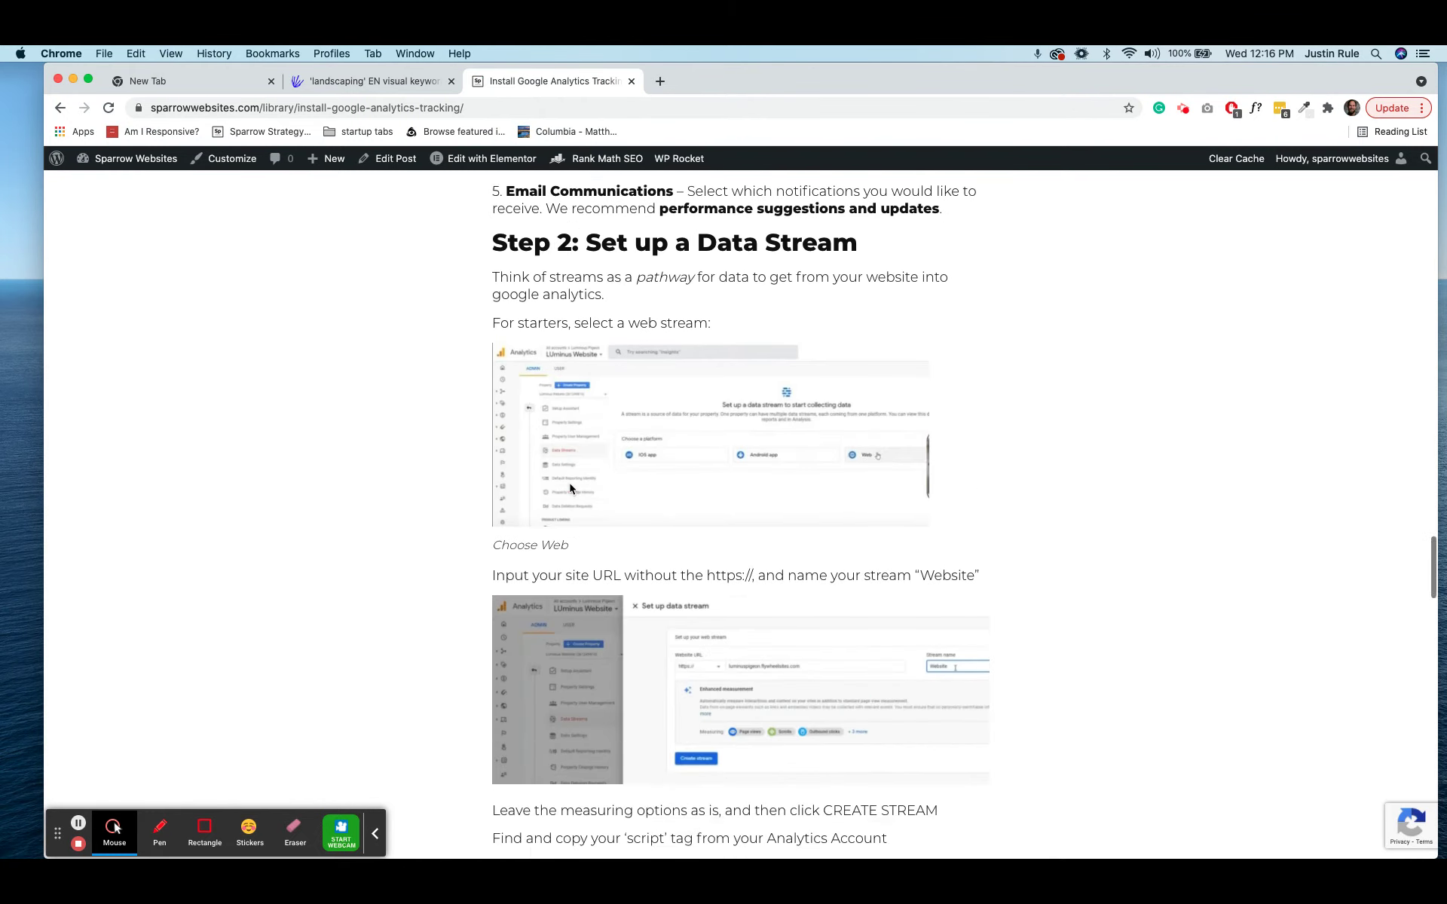
scroll(570, 489, "down", 9)
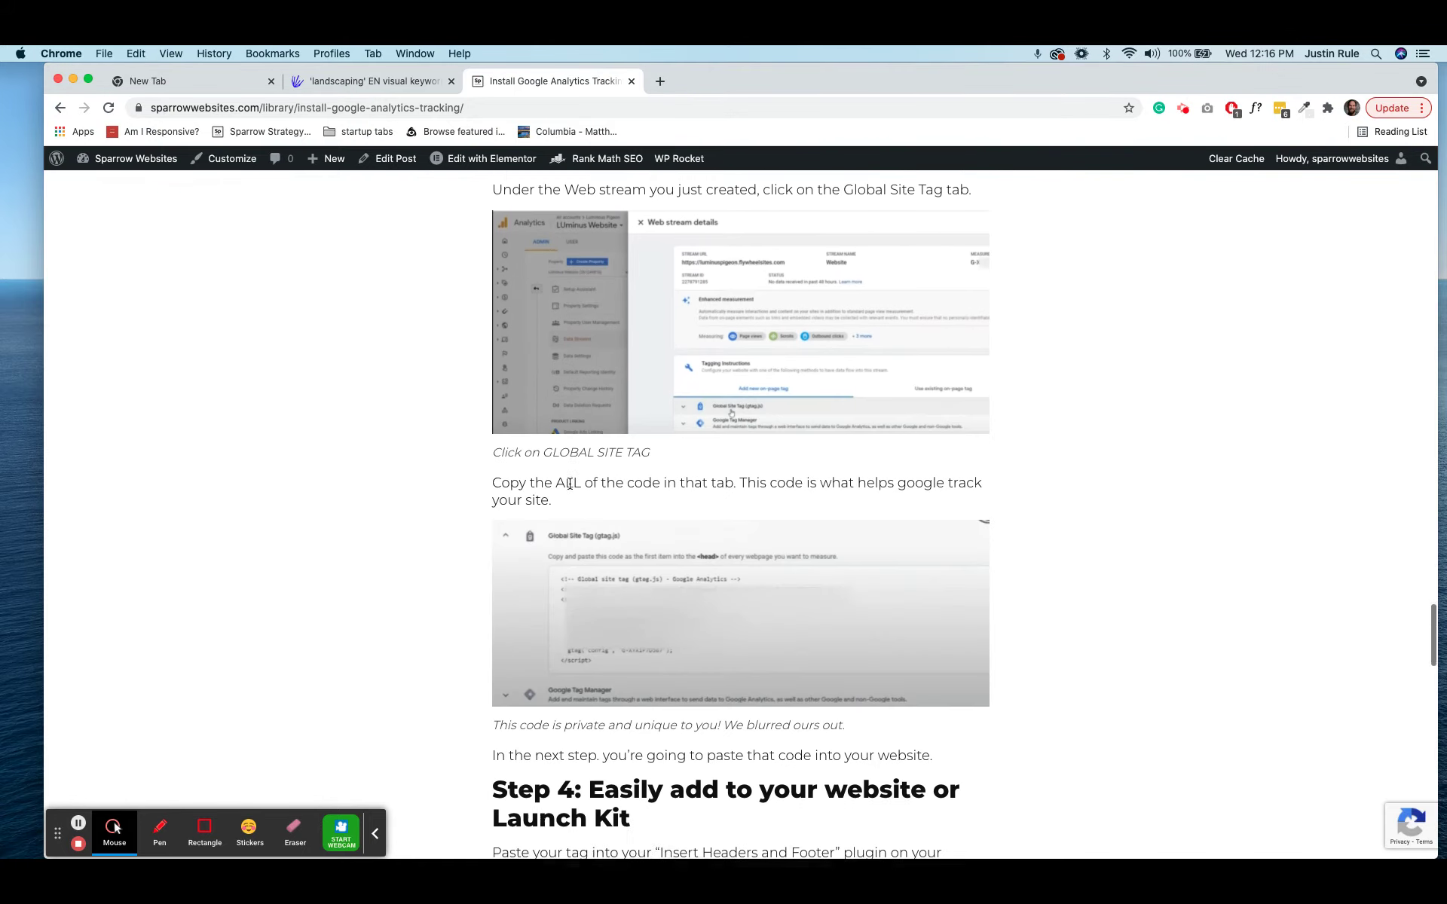
scroll(570, 488, "down", 5)
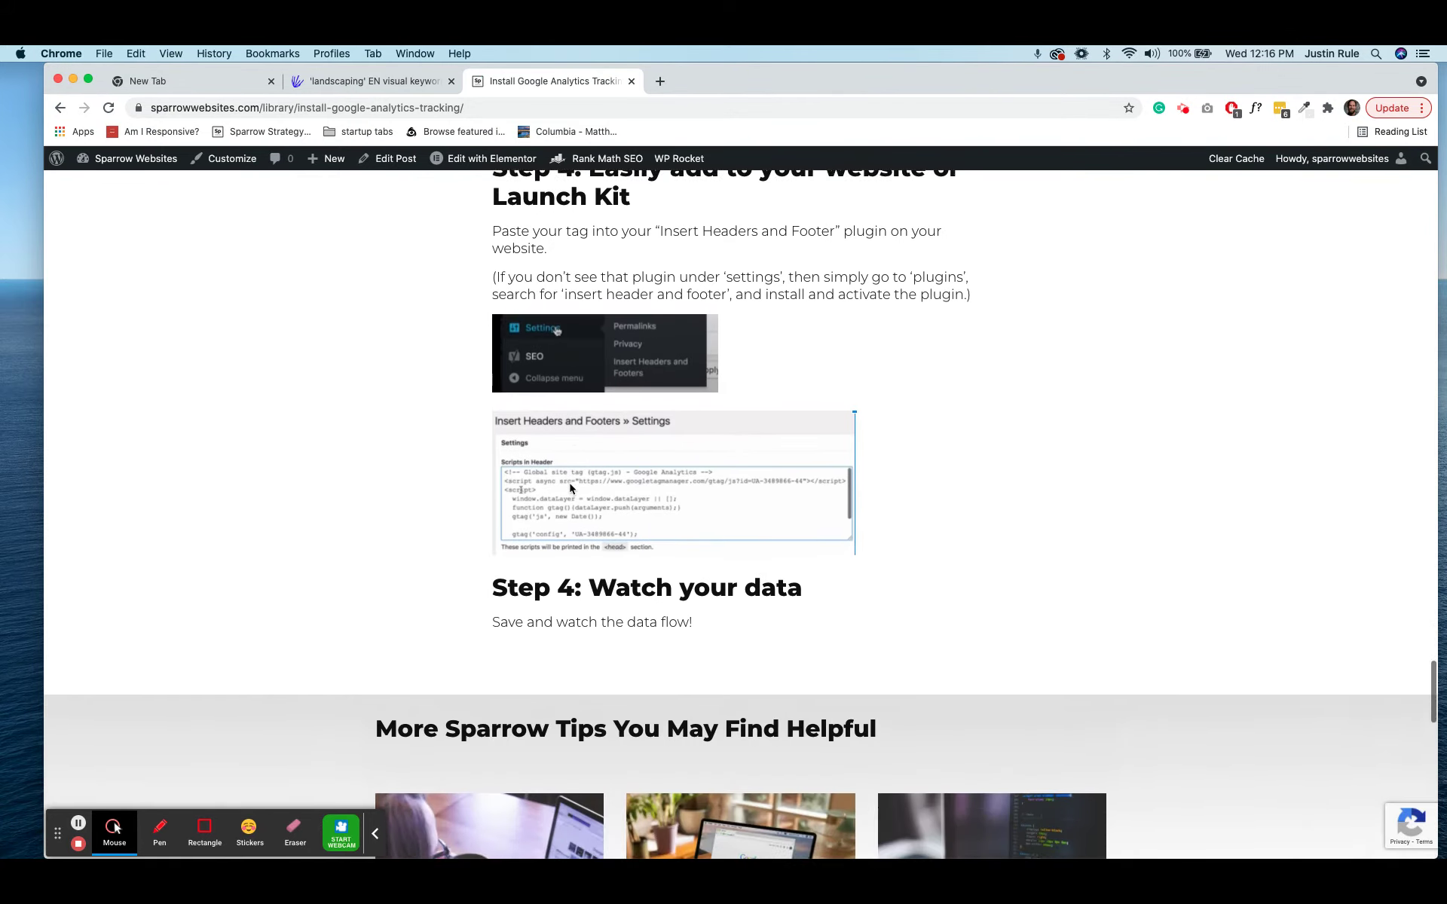
scroll(569, 489, "up", 20)
scroll(570, 489, "up", 20)
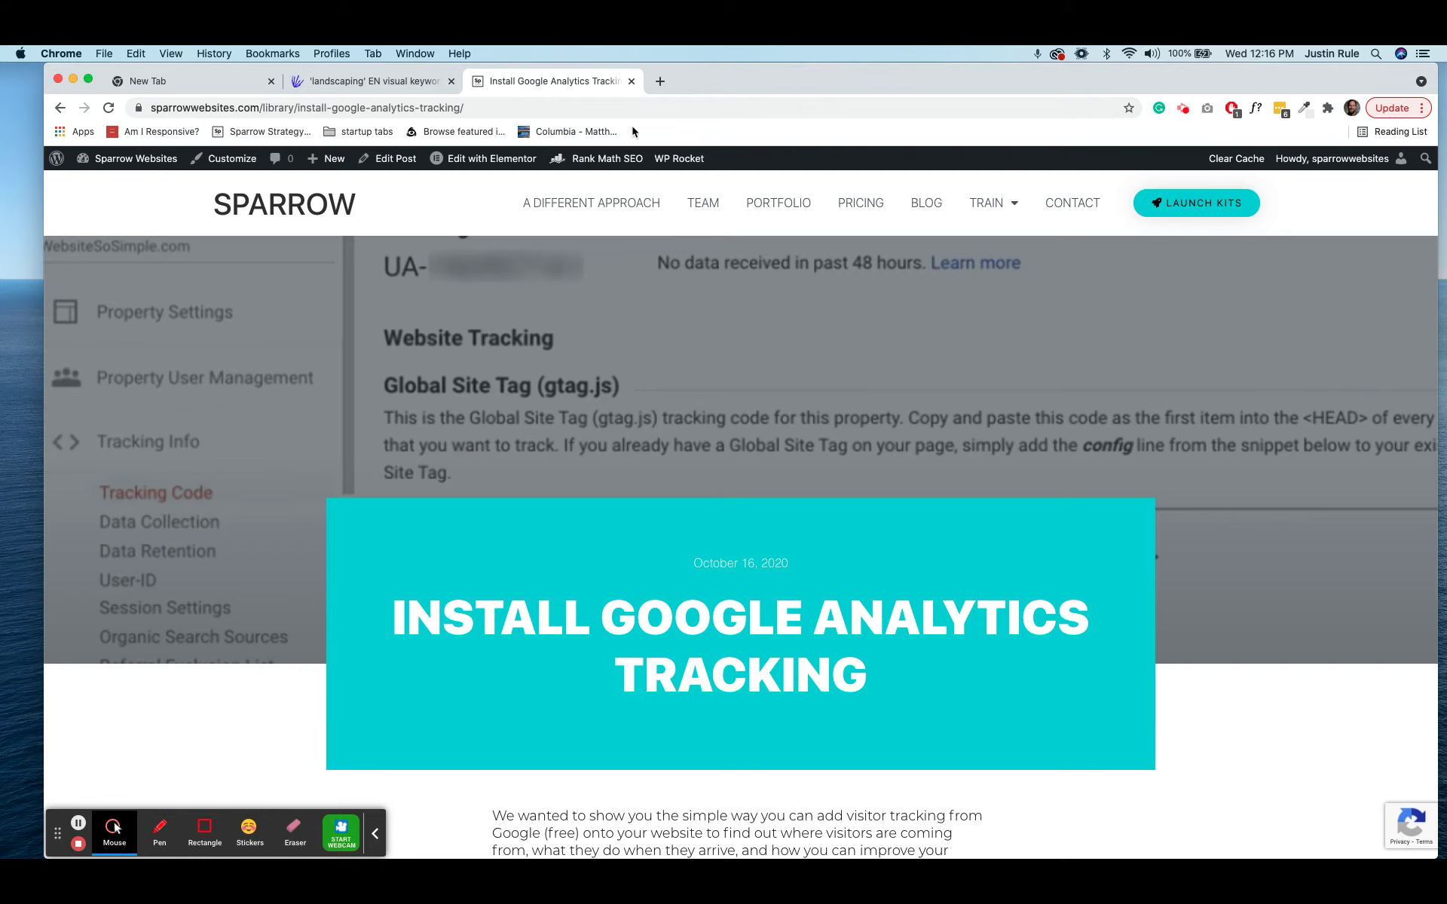
Search 'plant design group' in a new tab and open its low-maintenance Bucks County landscape post
left_click(667, 77)
type("plan")
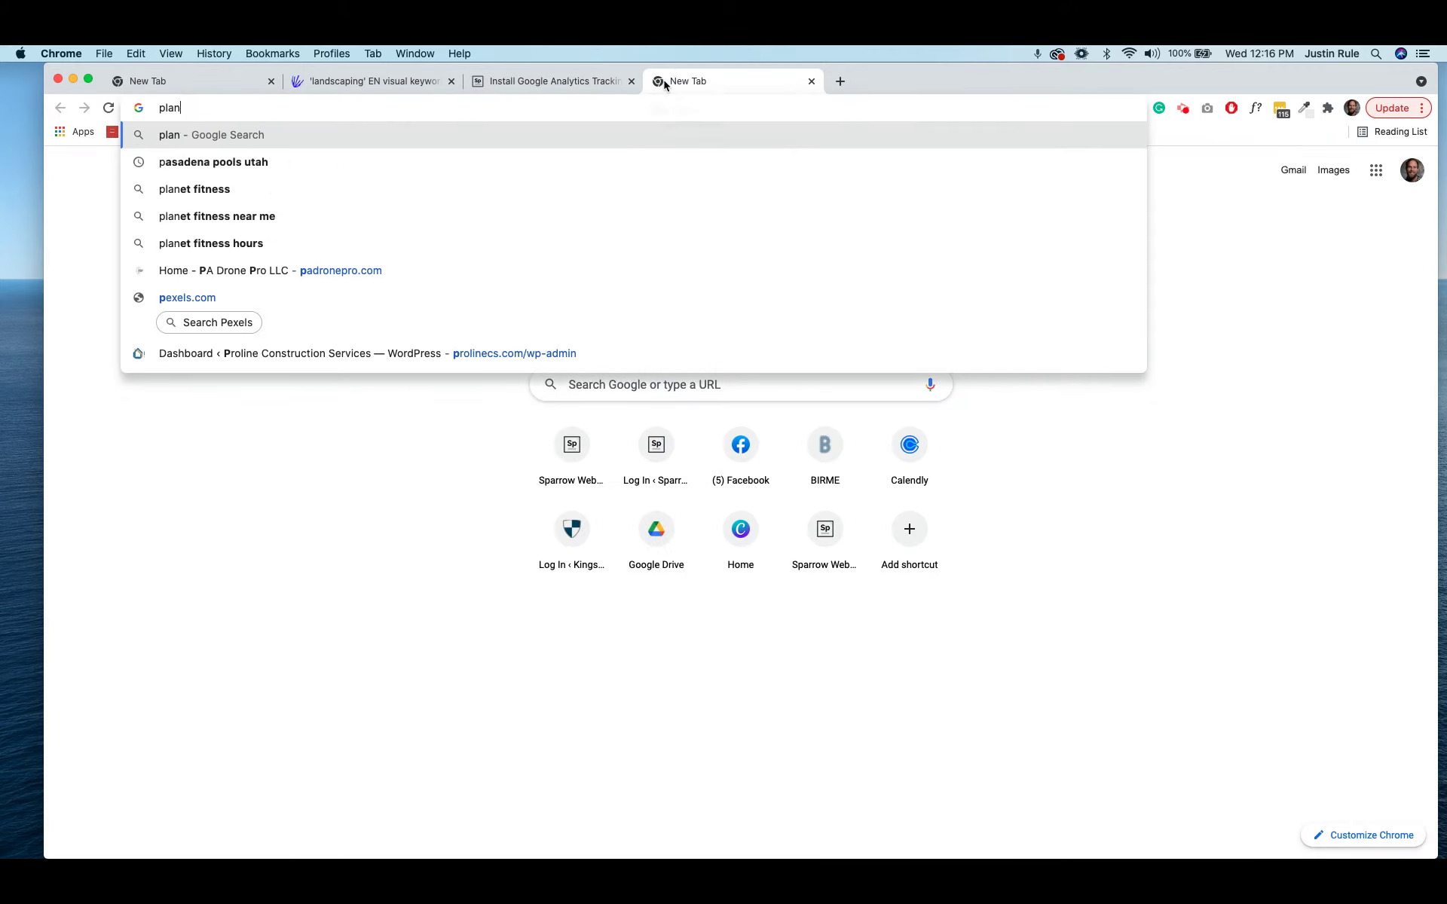
type("t design group")
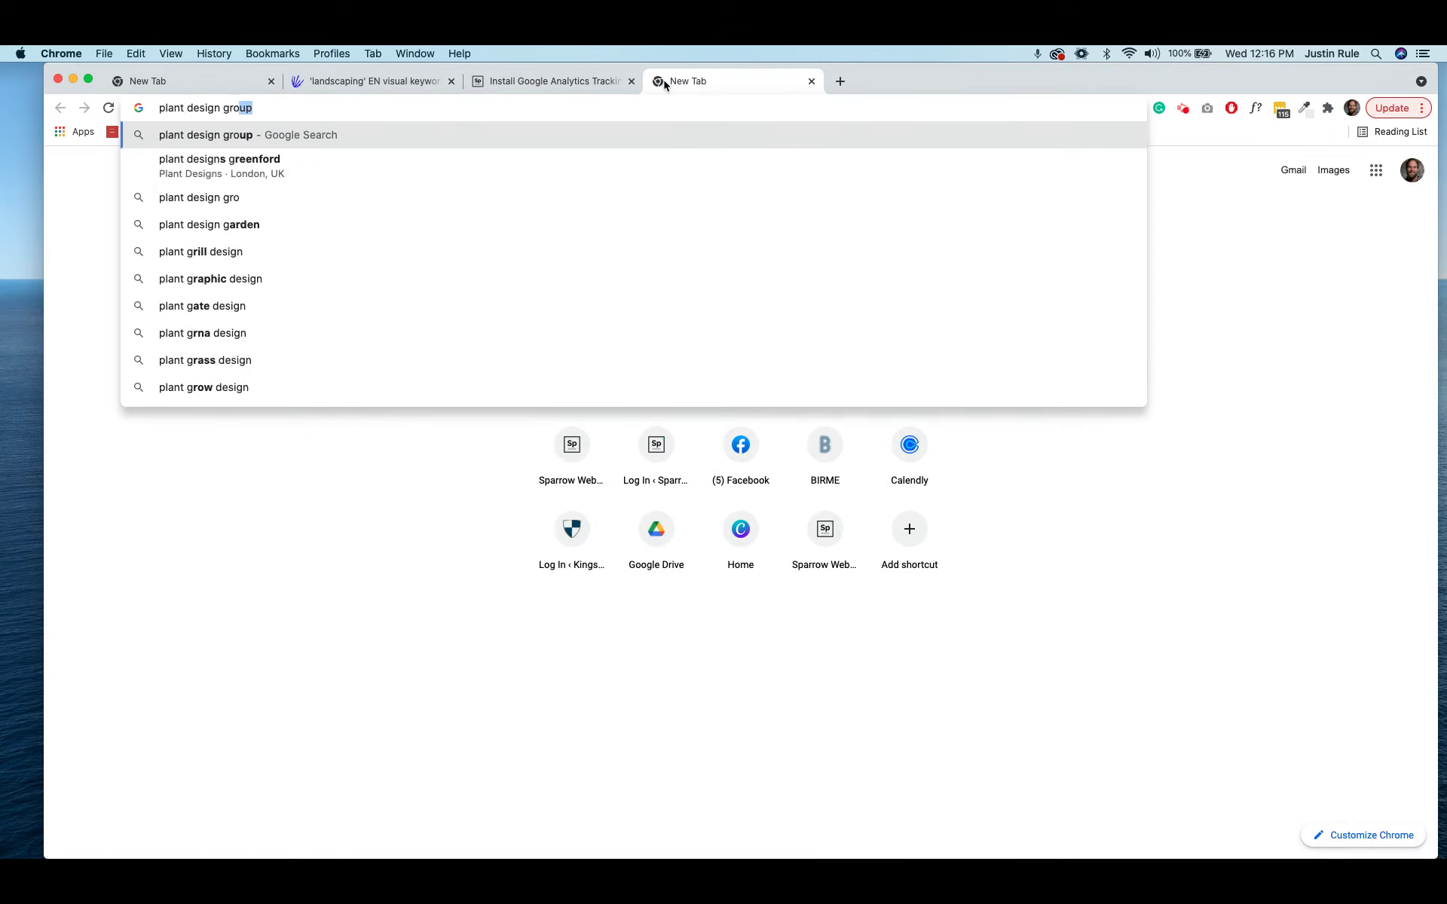
key("Return")
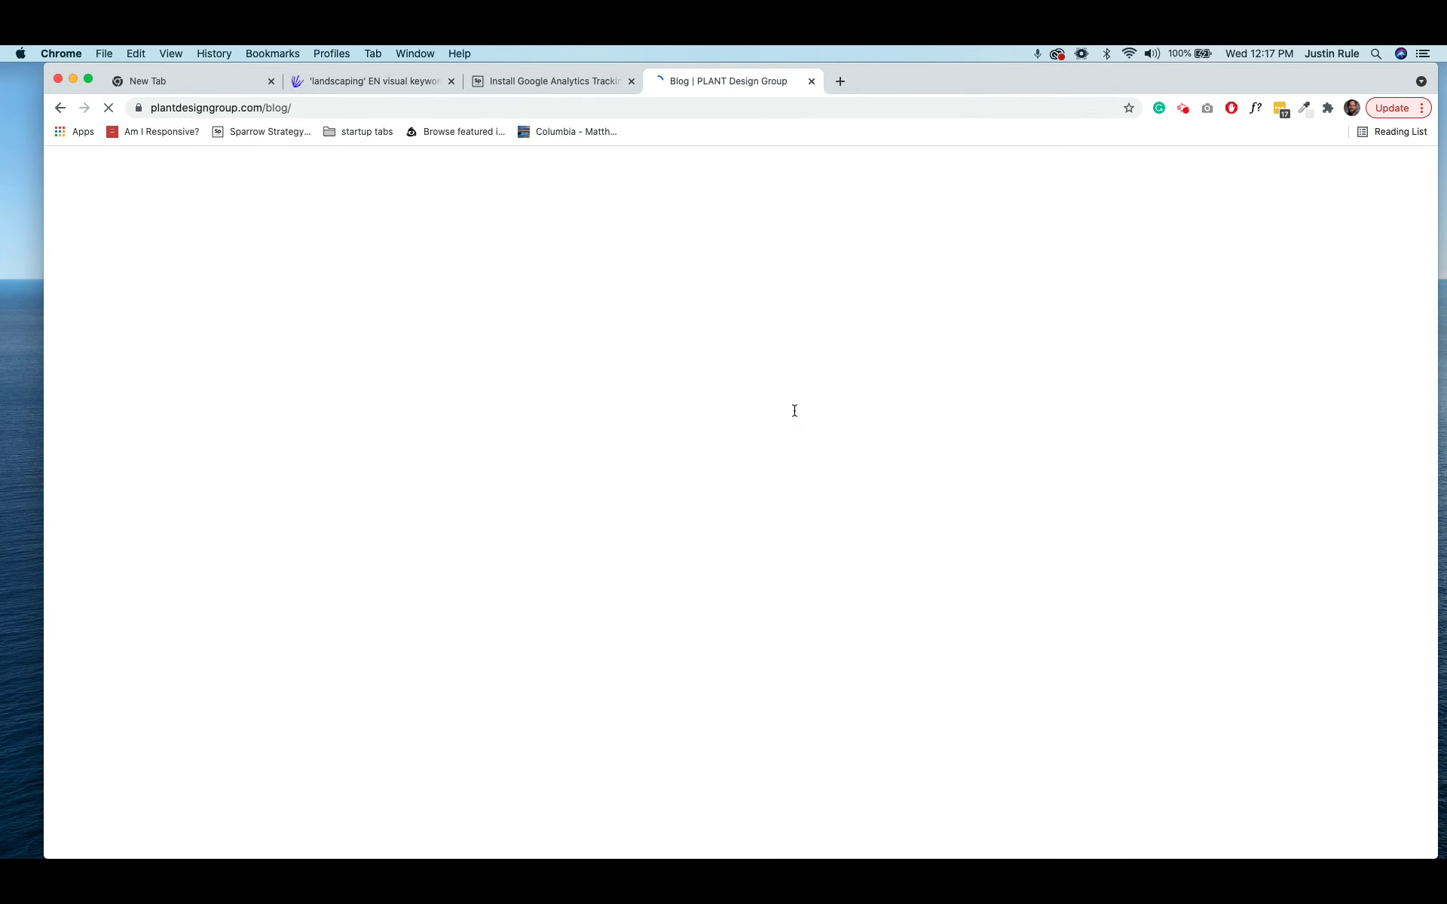
scroll(482, 397, "down", 4)
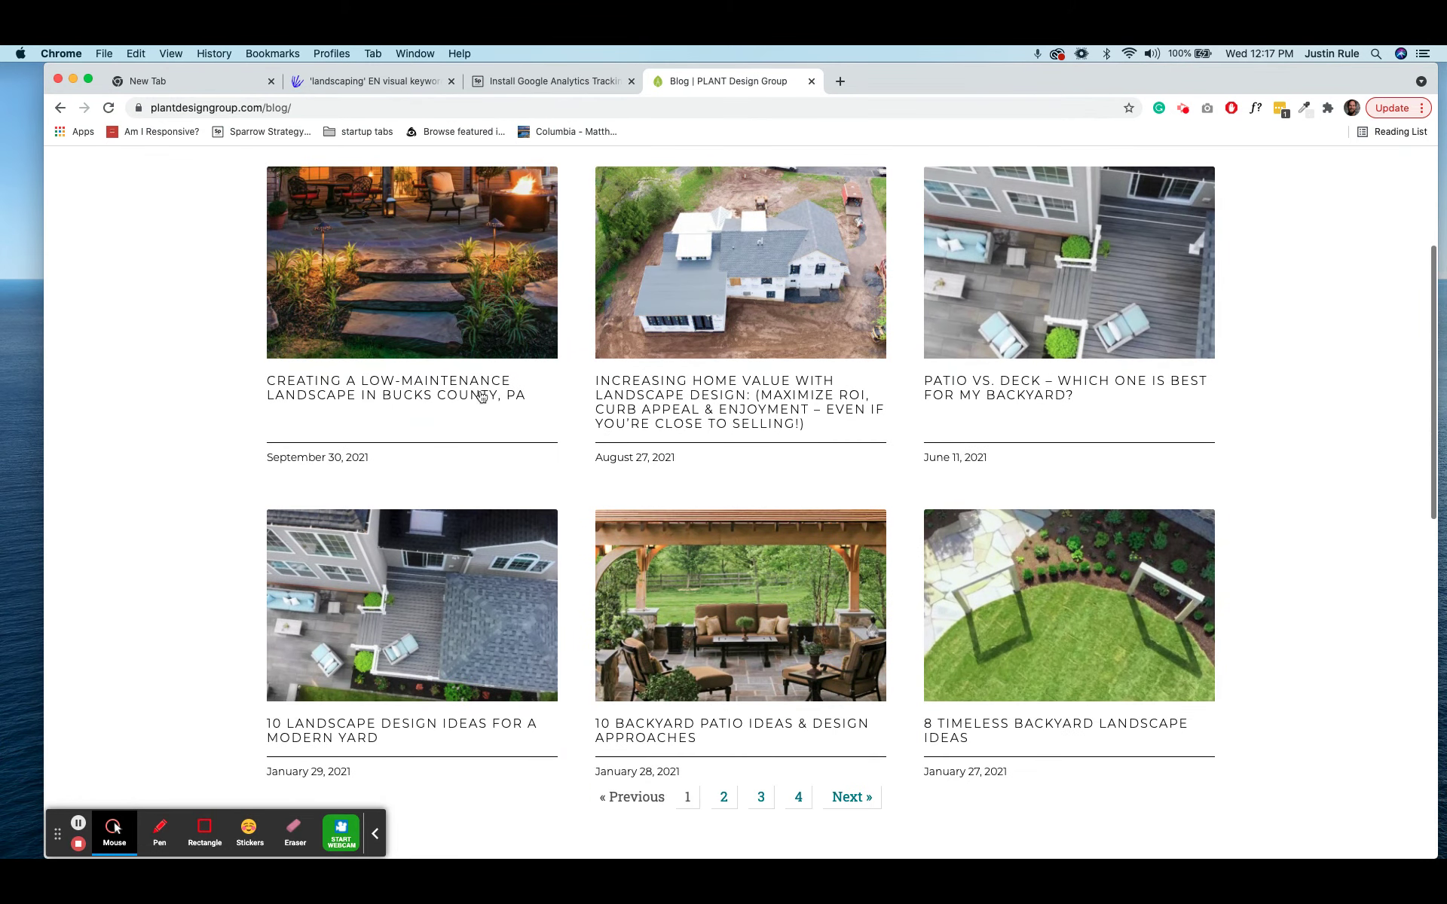
left_click(483, 398)
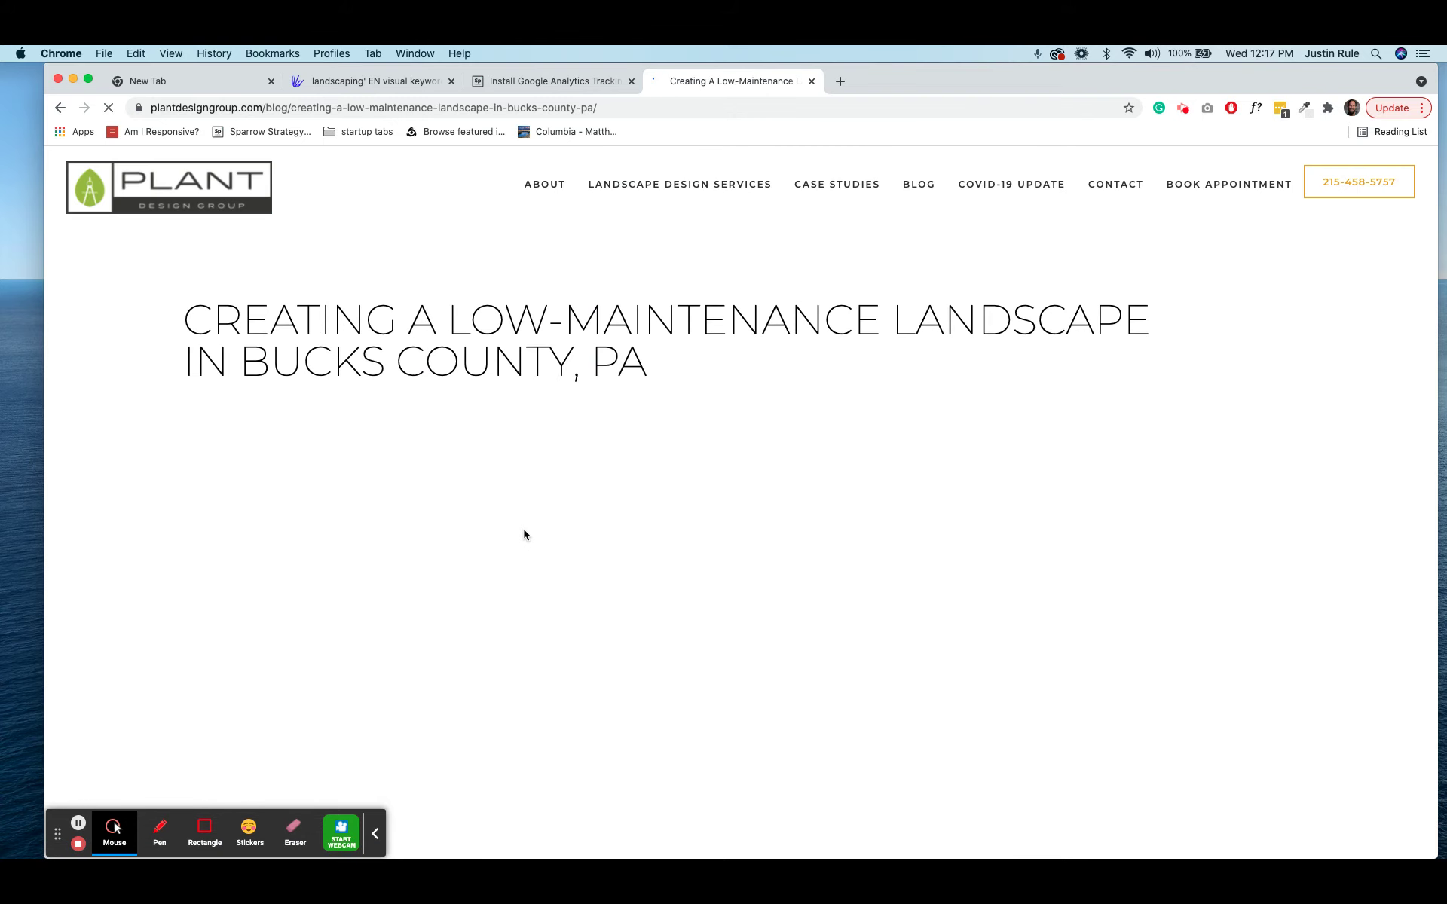
Scroll through the Bucks County post to review its length and structure
scroll(523, 529, "down", 3)
scroll(523, 529, "down", 15)
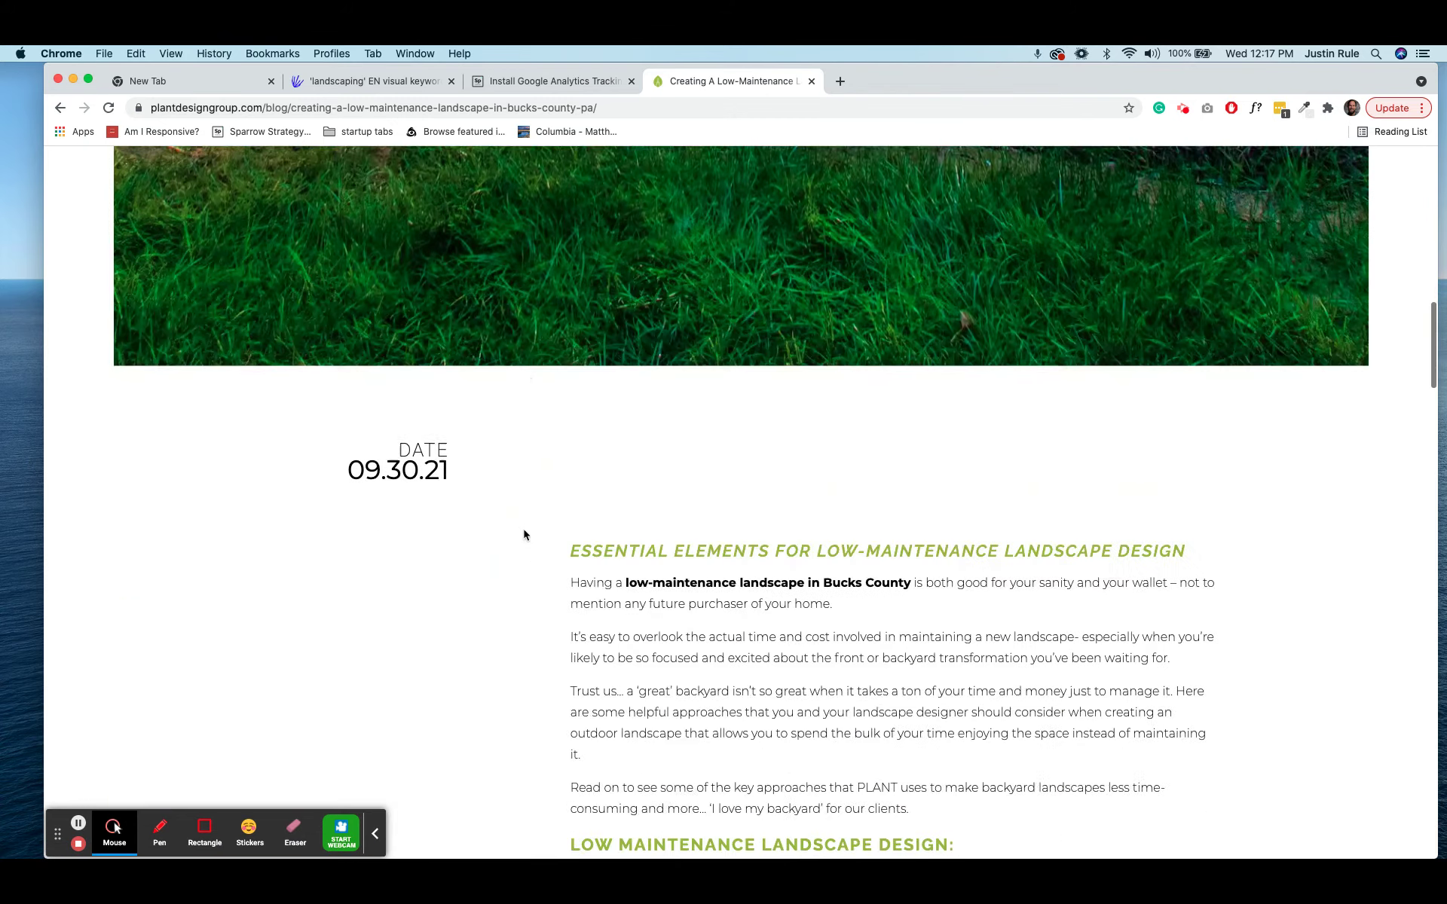
scroll(524, 535, "down", 12)
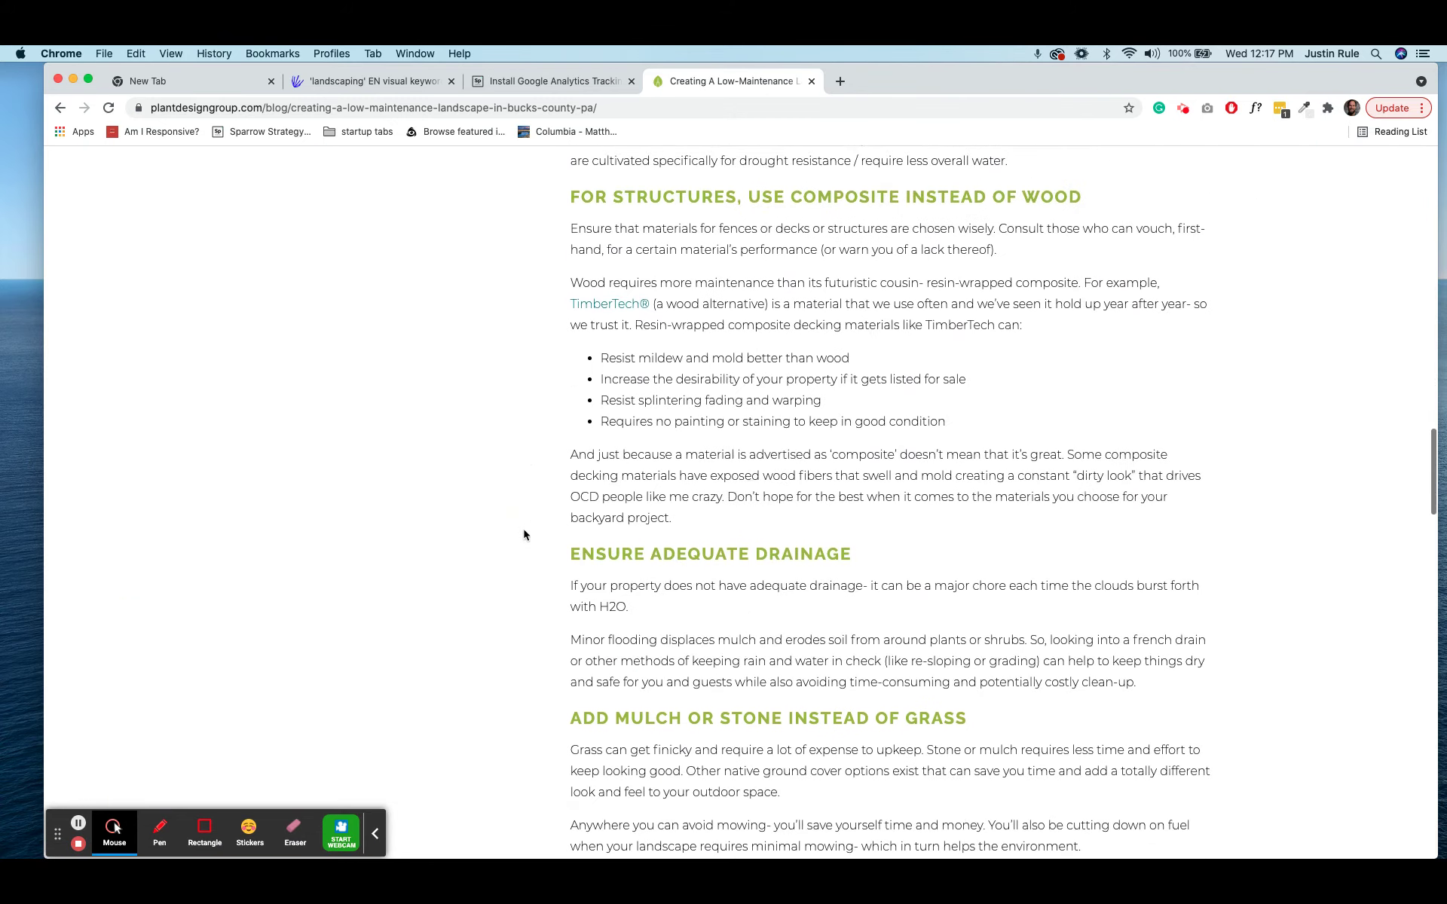
scroll(700, 375, "down", 15)
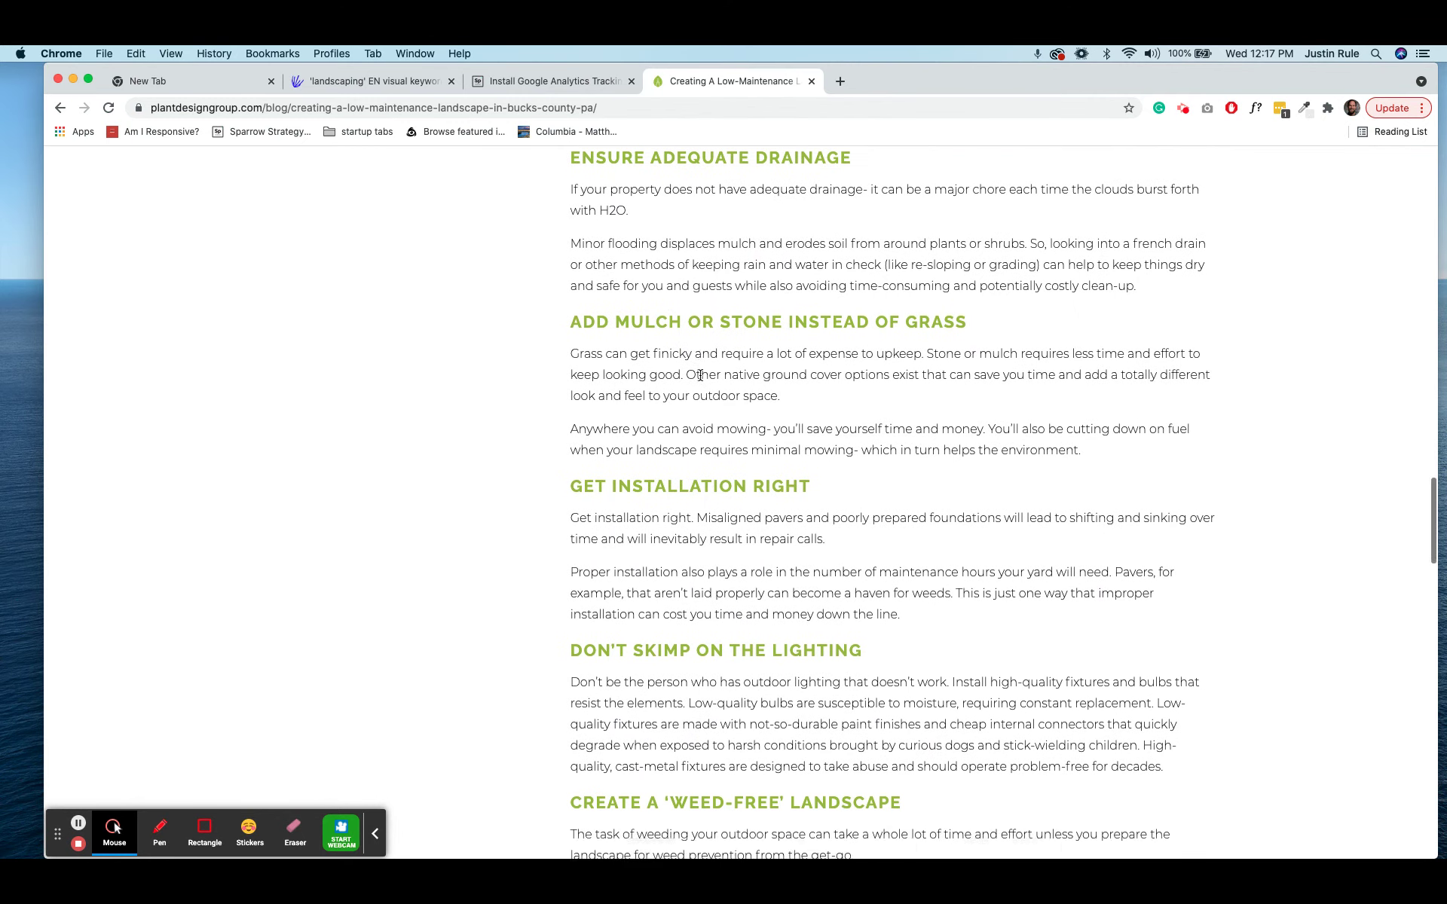
scroll(701, 369, "up", 4)
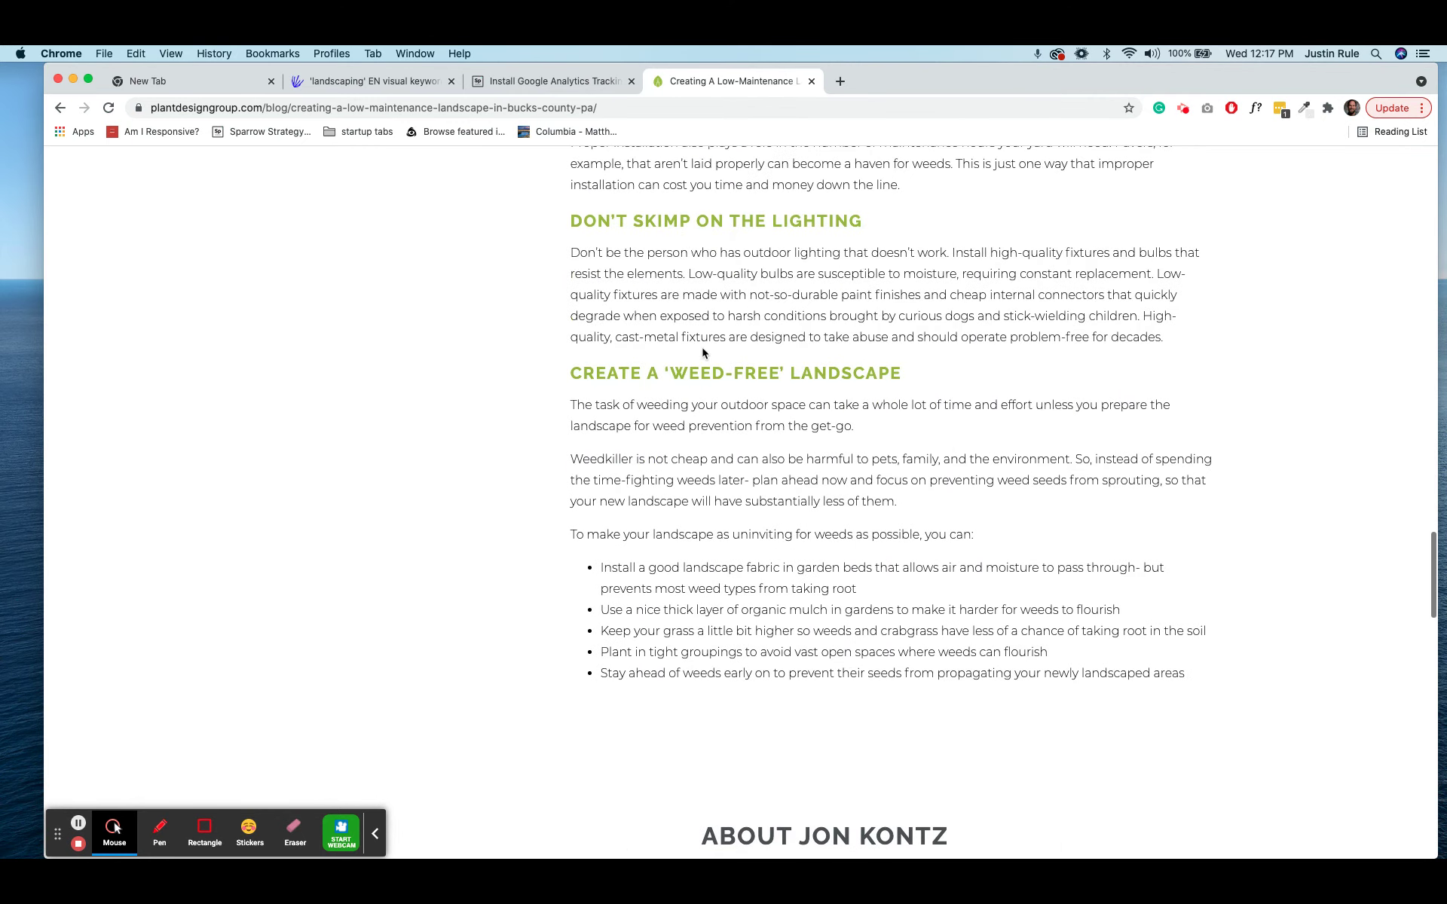
scroll(700, 389, "down", 6)
scroll(699, 404, "up", 20)
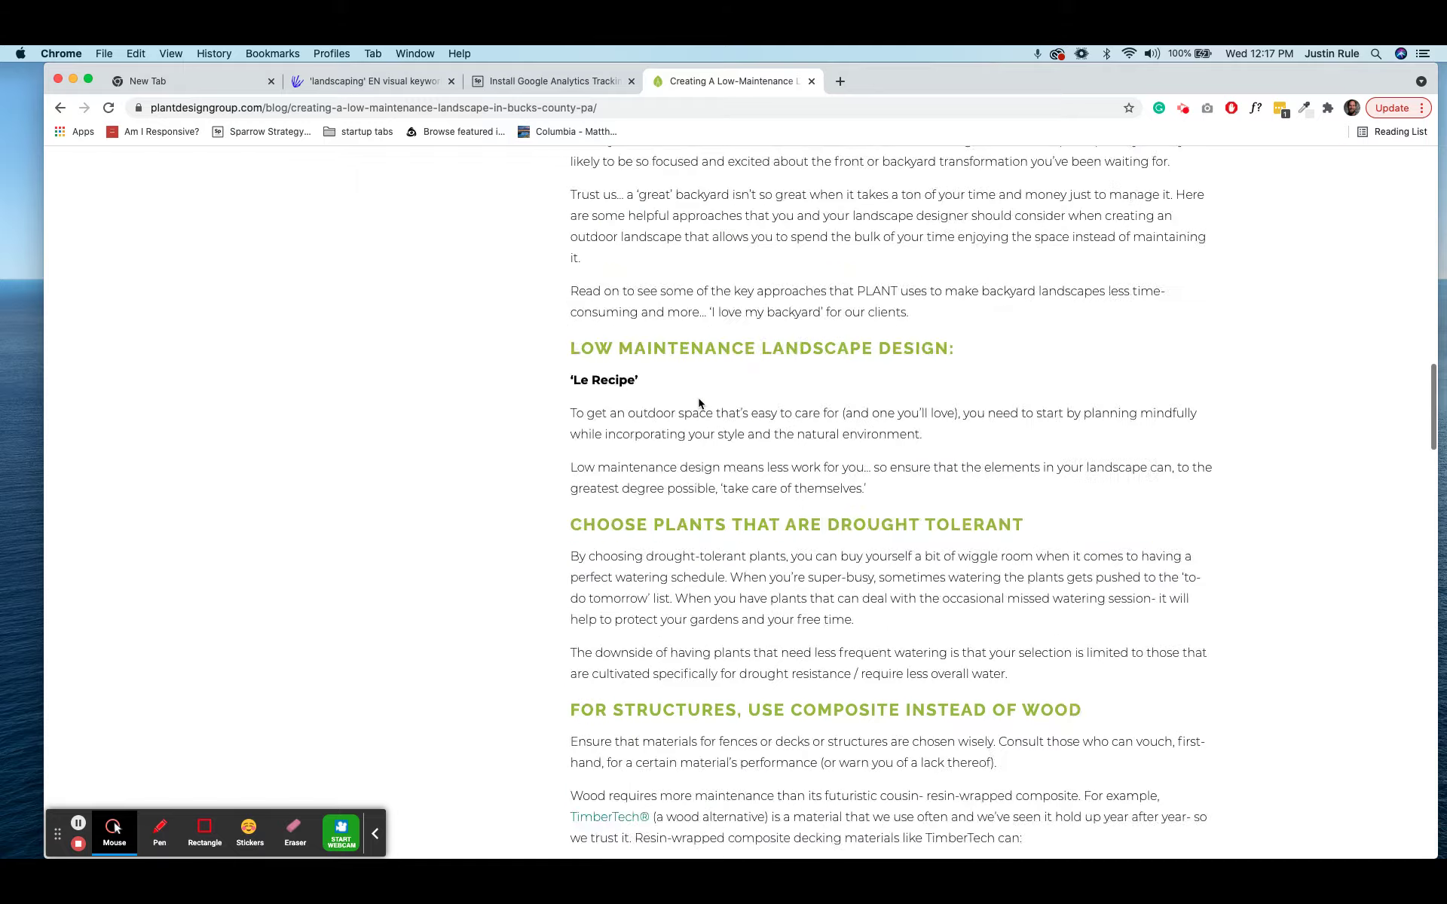
scroll(699, 403, "up", 10)
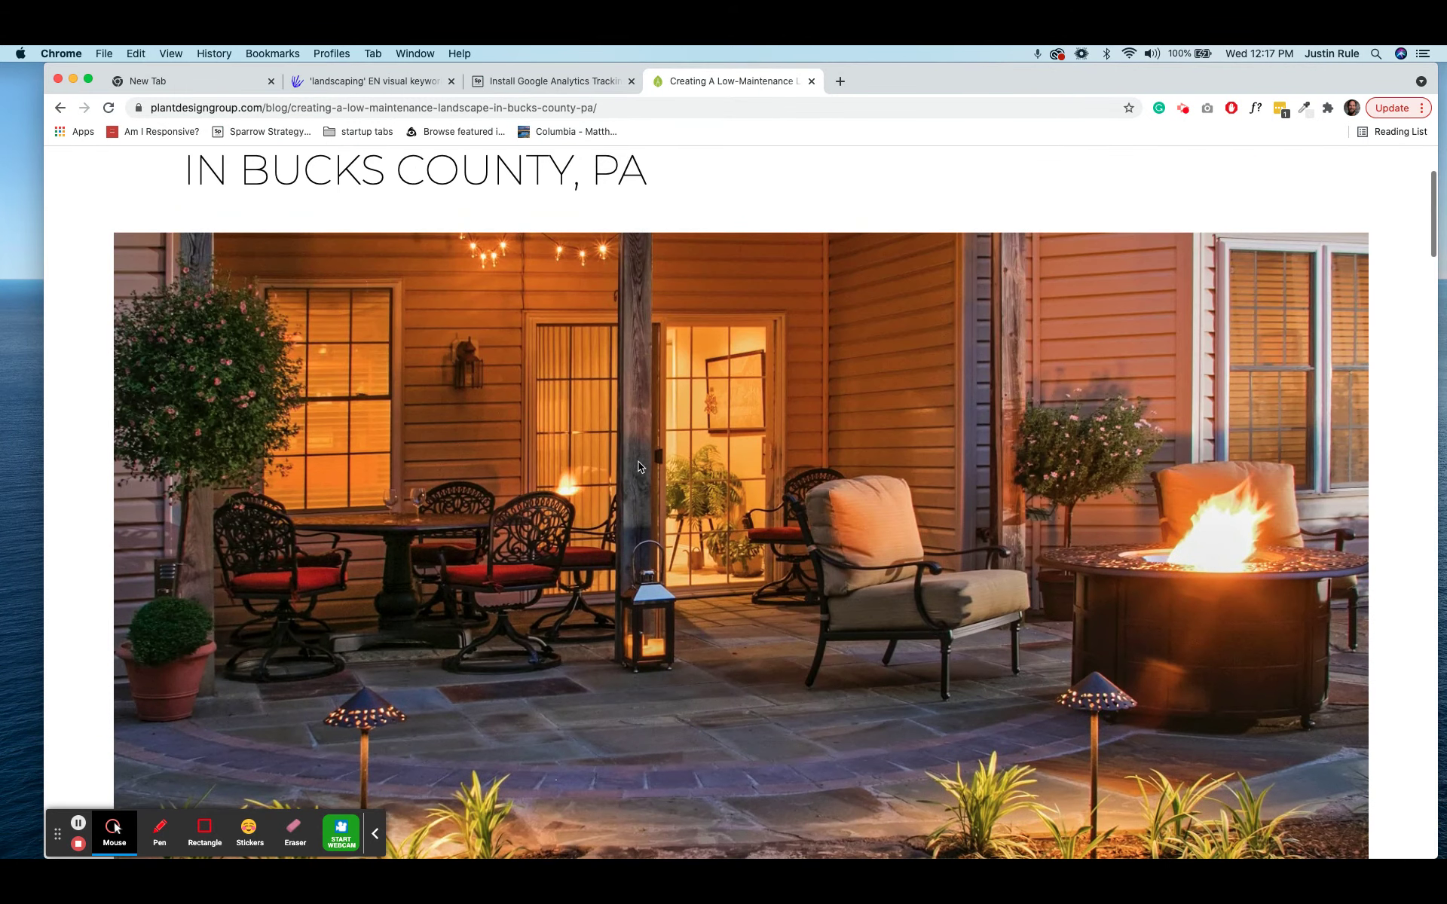
scroll(639, 466, "up", 1)
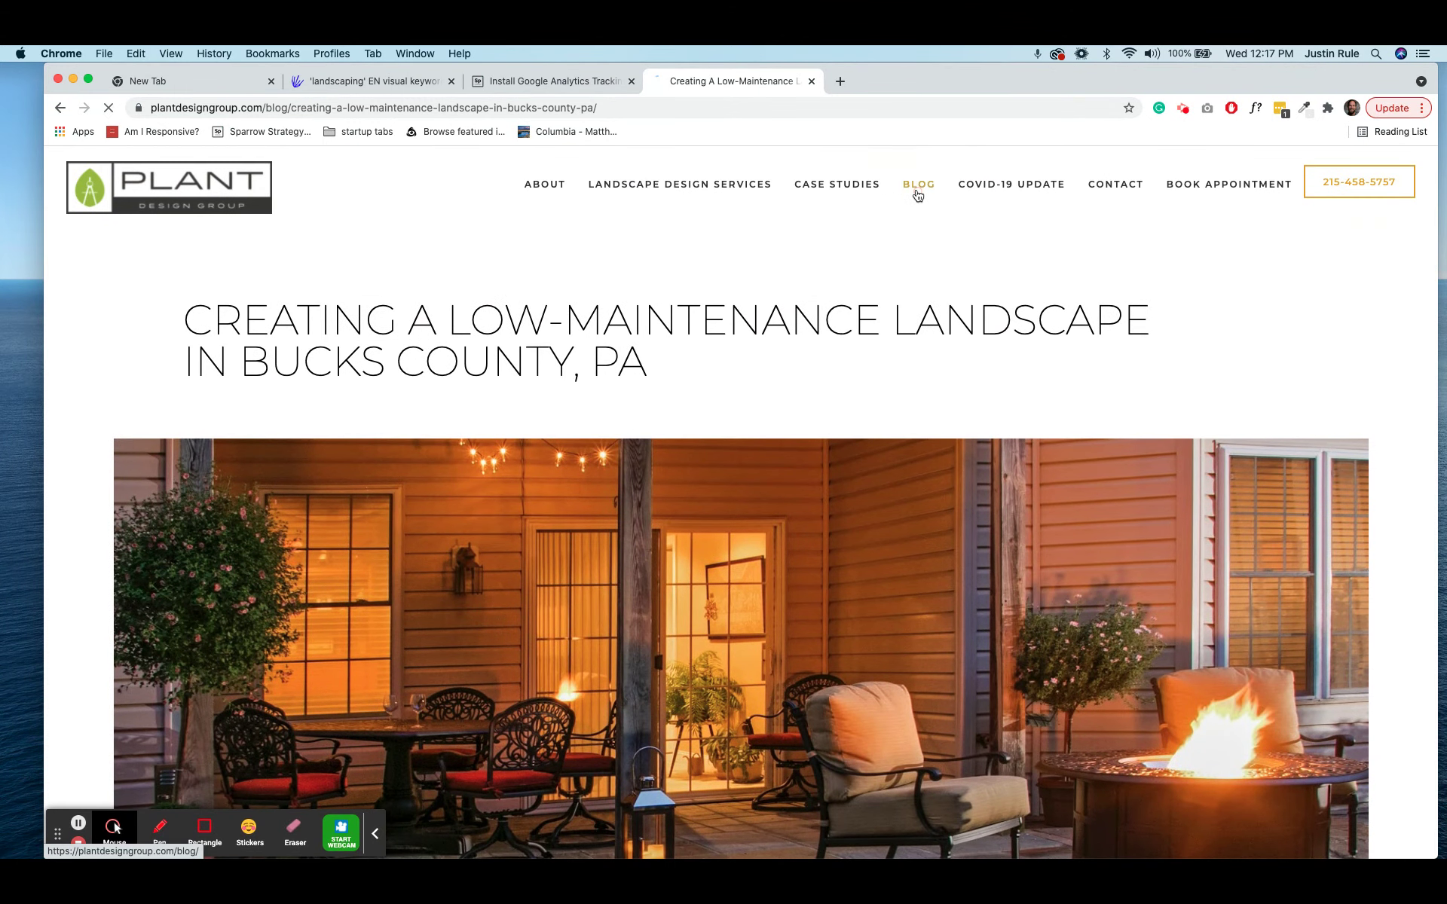
scroll(565, 630, "down", 3)
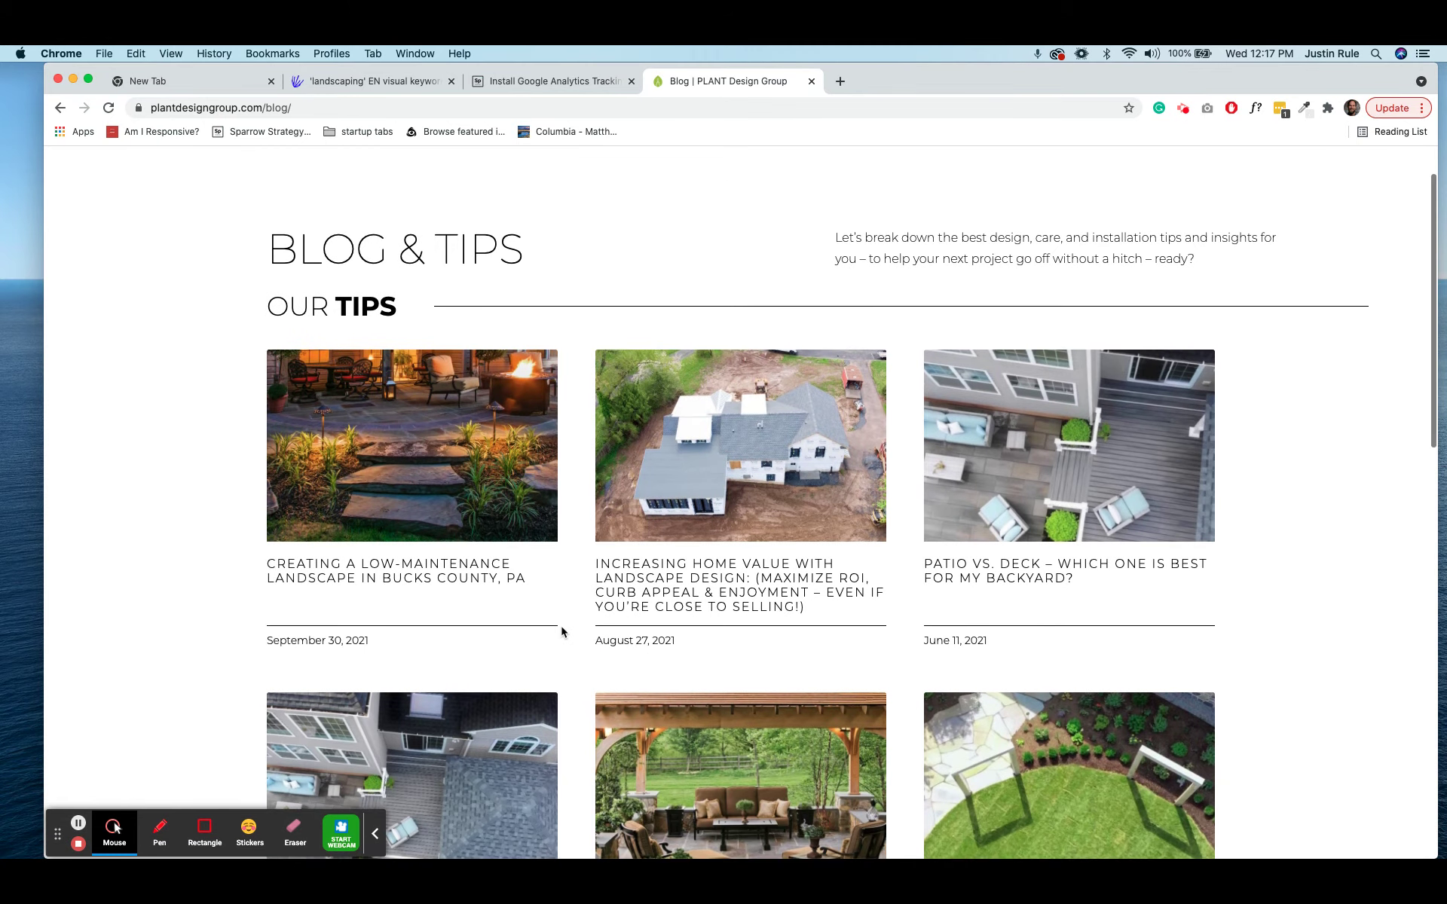
scroll(562, 631, "down", 1)
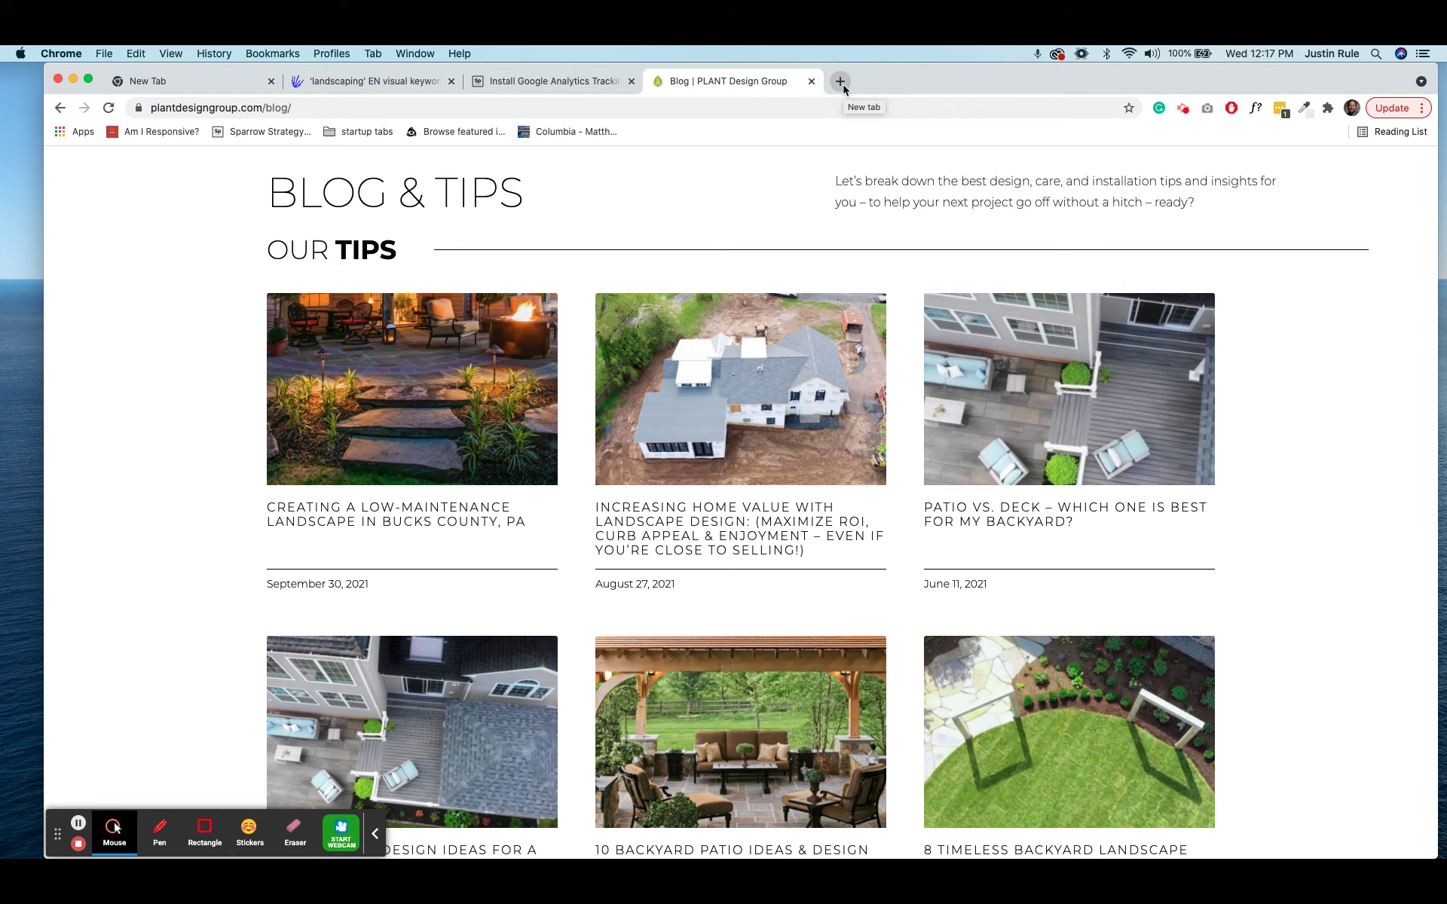
Return to the AnswerThePublic 'landscaping' tab and scroll back to the top
left_click(180, 87)
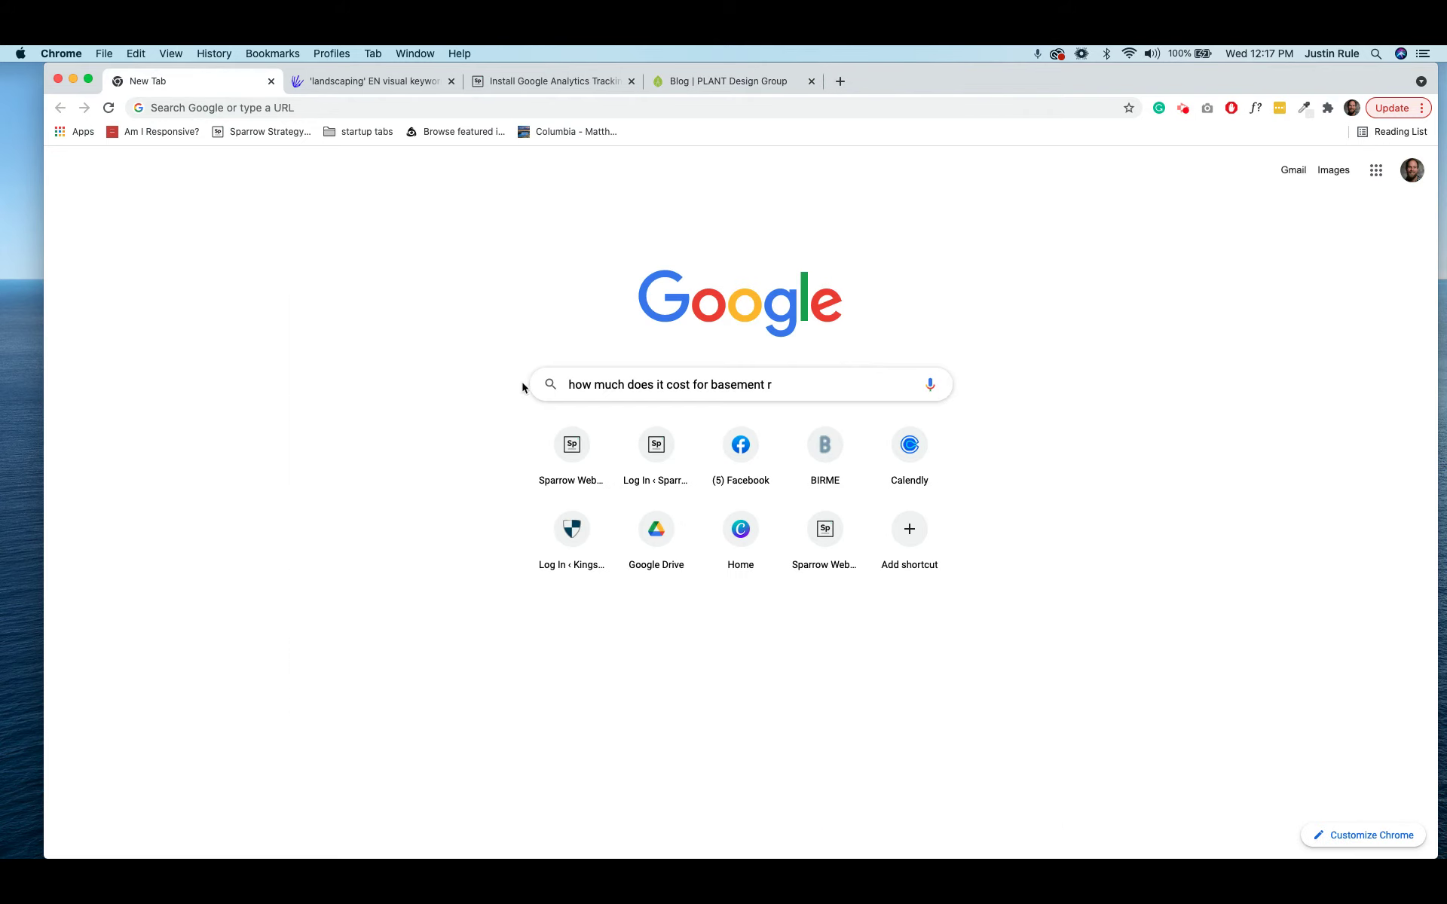
triple_click(635, 383)
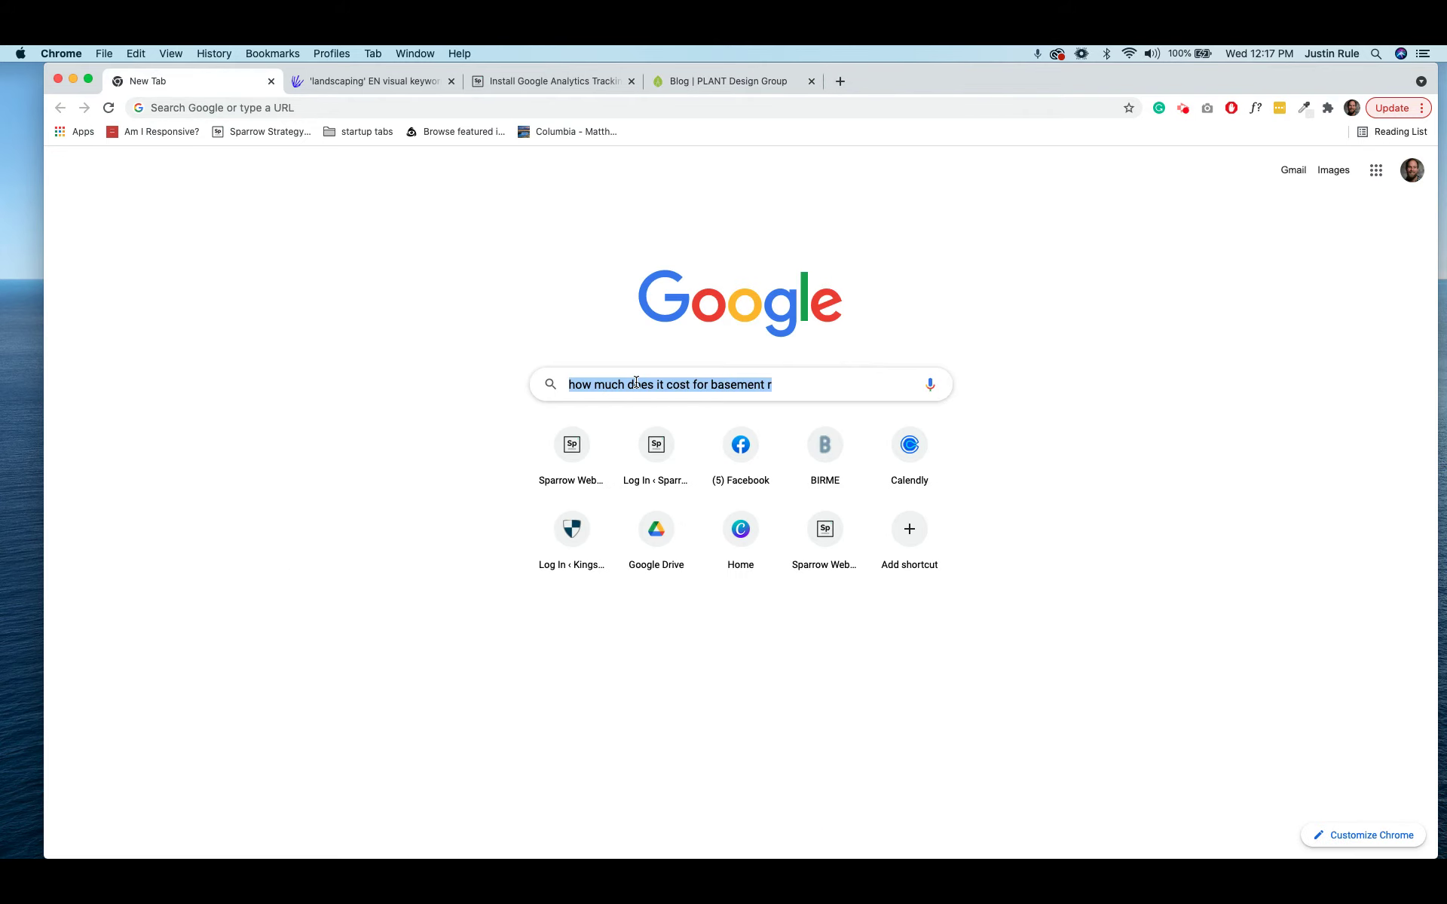
left_click(374, 87)
scroll(271, 262, "up", 20)
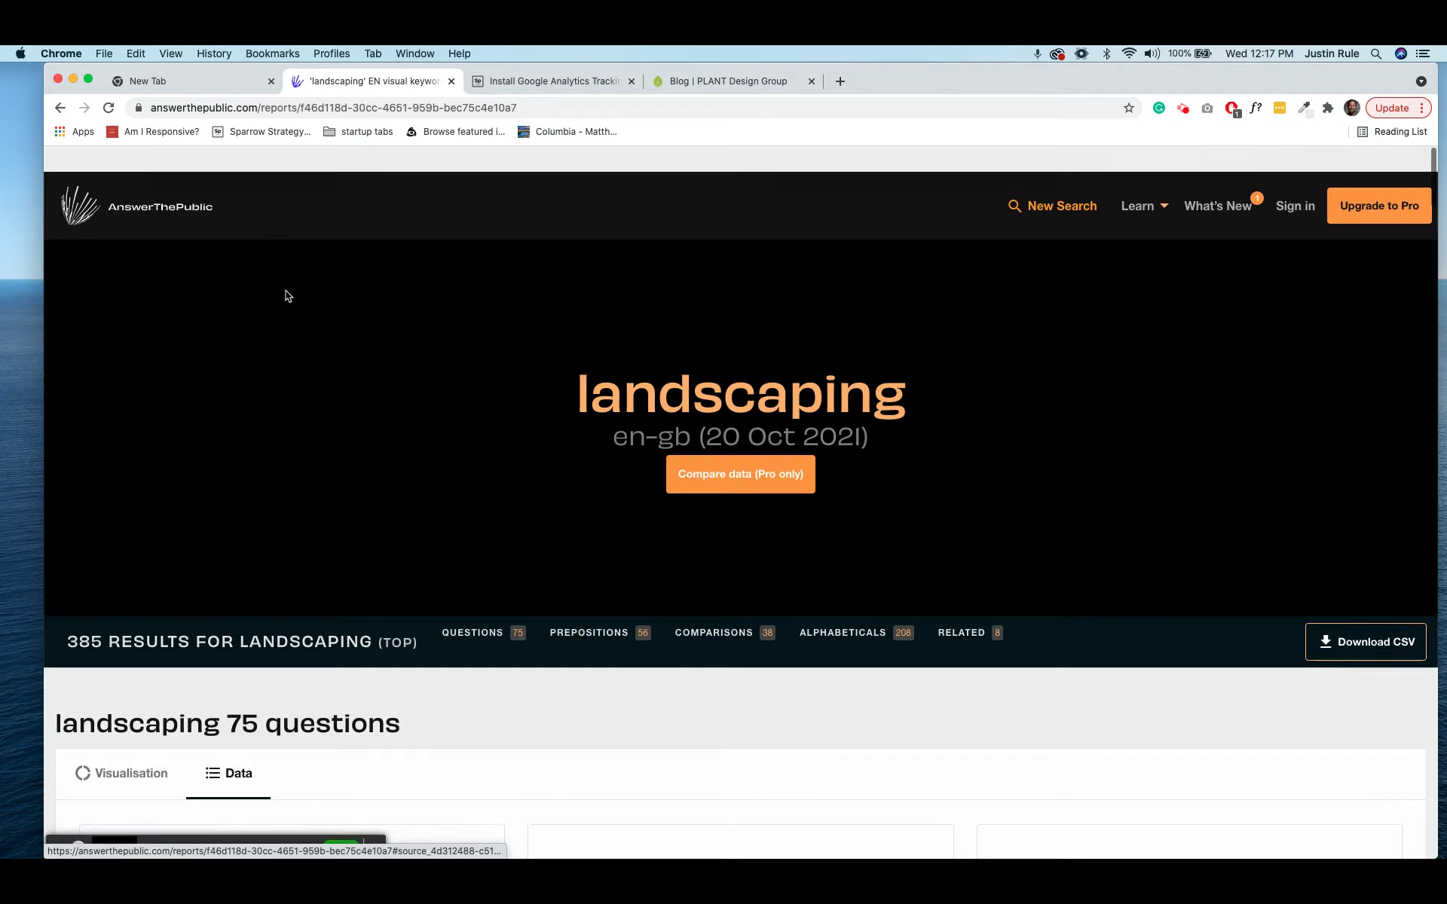
left_click(61, 109)
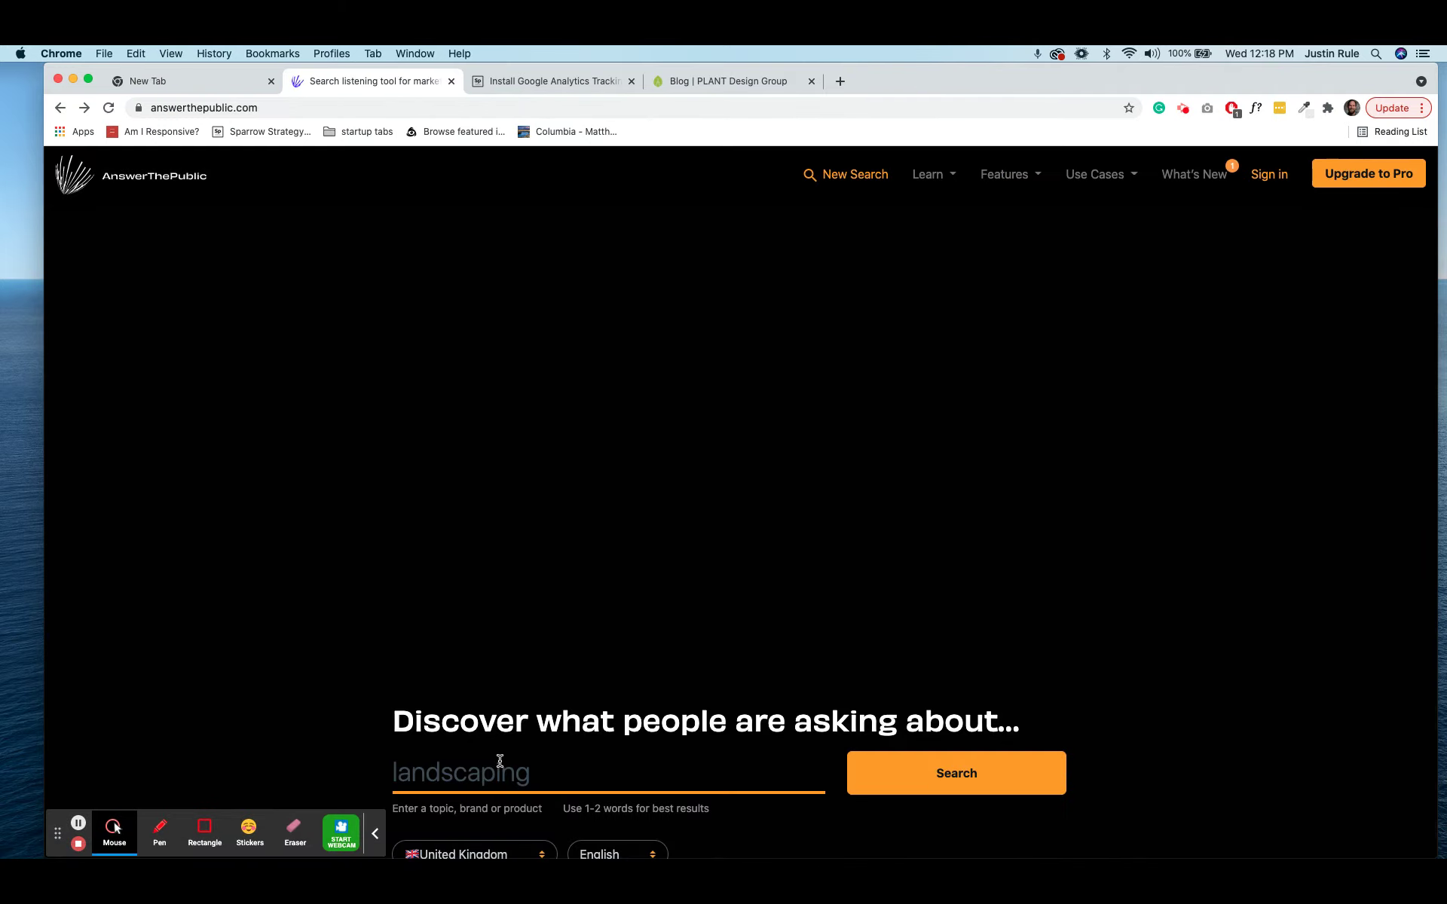